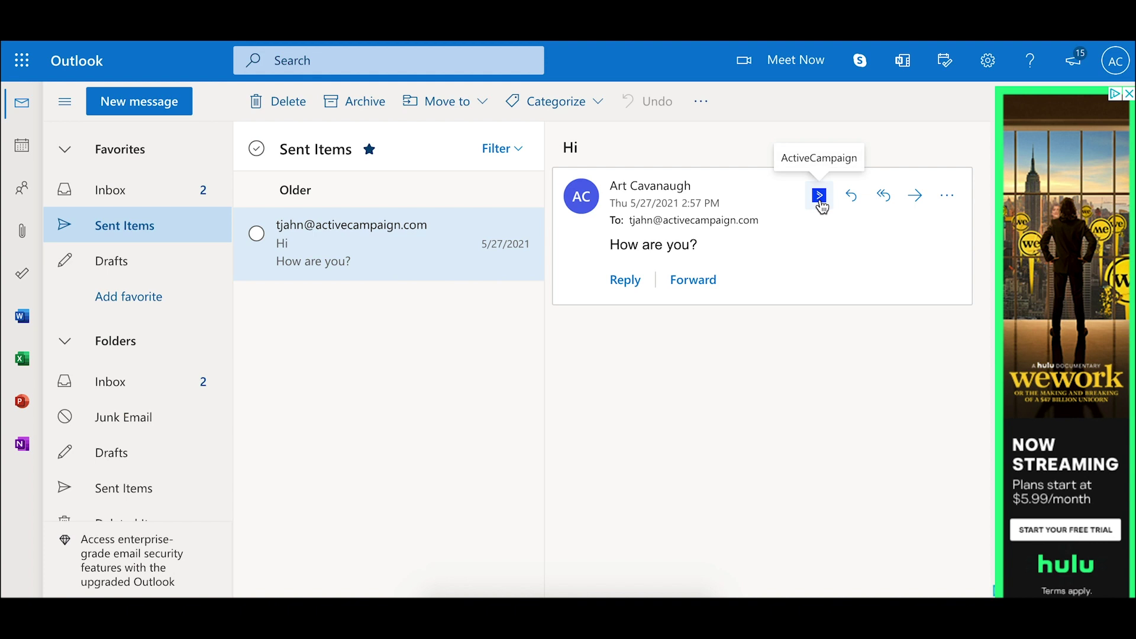
Step: Start a new deal in the ActiveCampaign add-in for the open email's contact, titled First Deal with a value of 250 USD
left_click(820, 196)
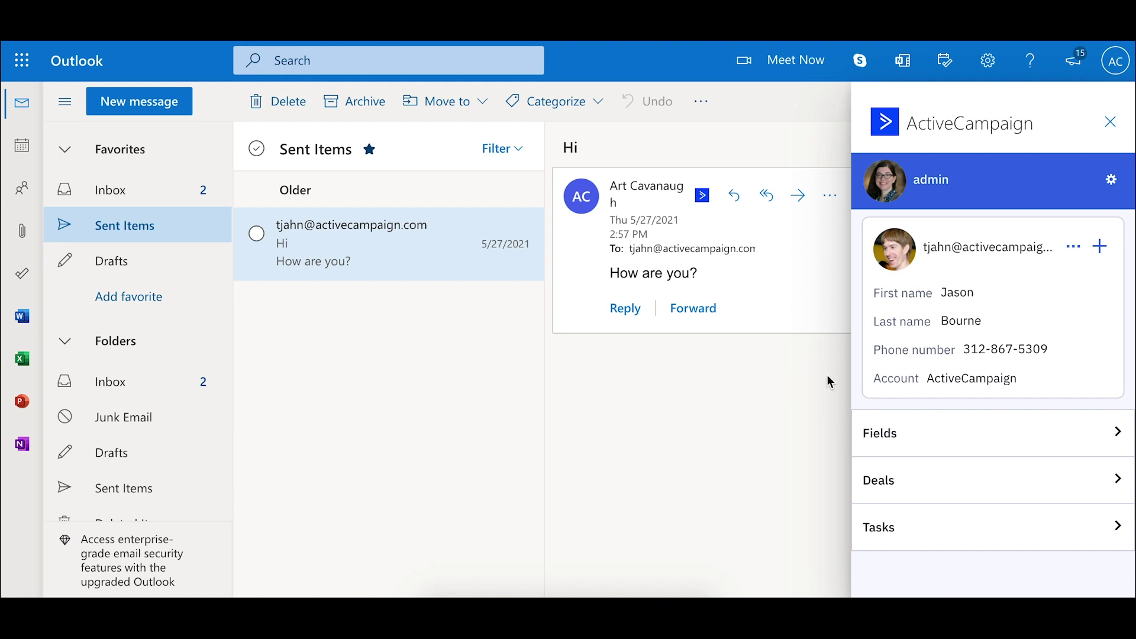
left_click(918, 484)
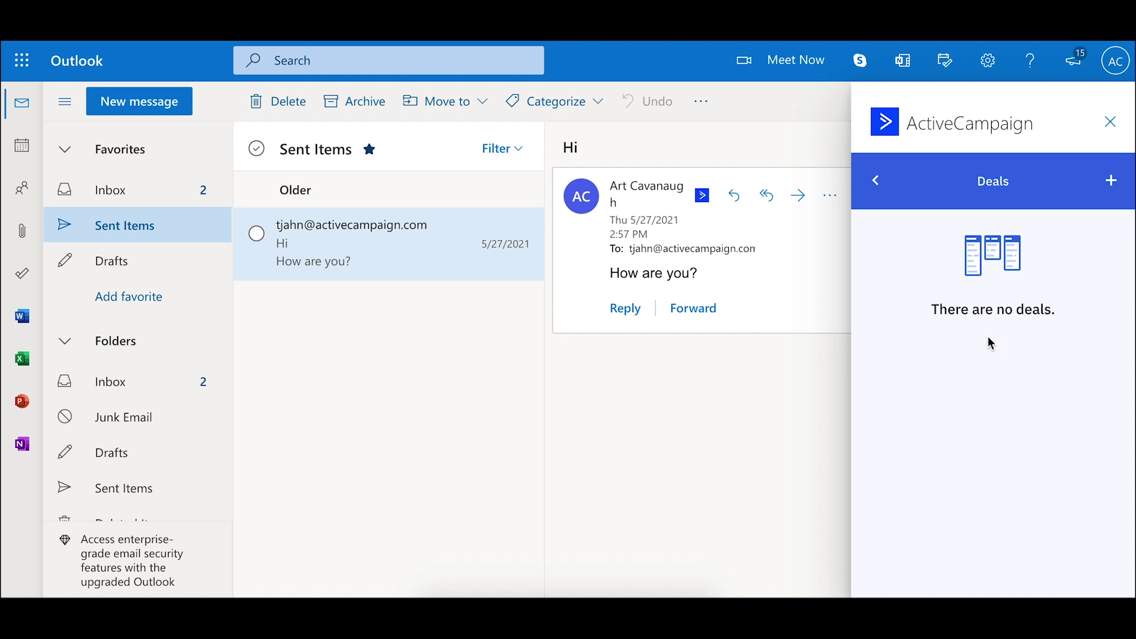
left_click(1111, 181)
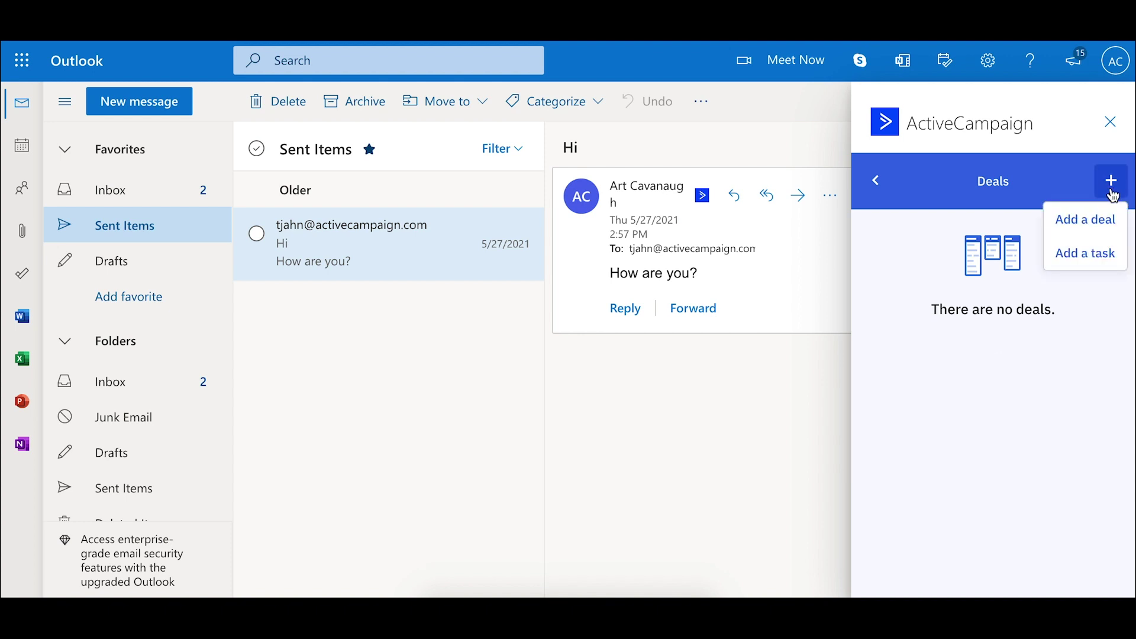
left_click(1087, 221)
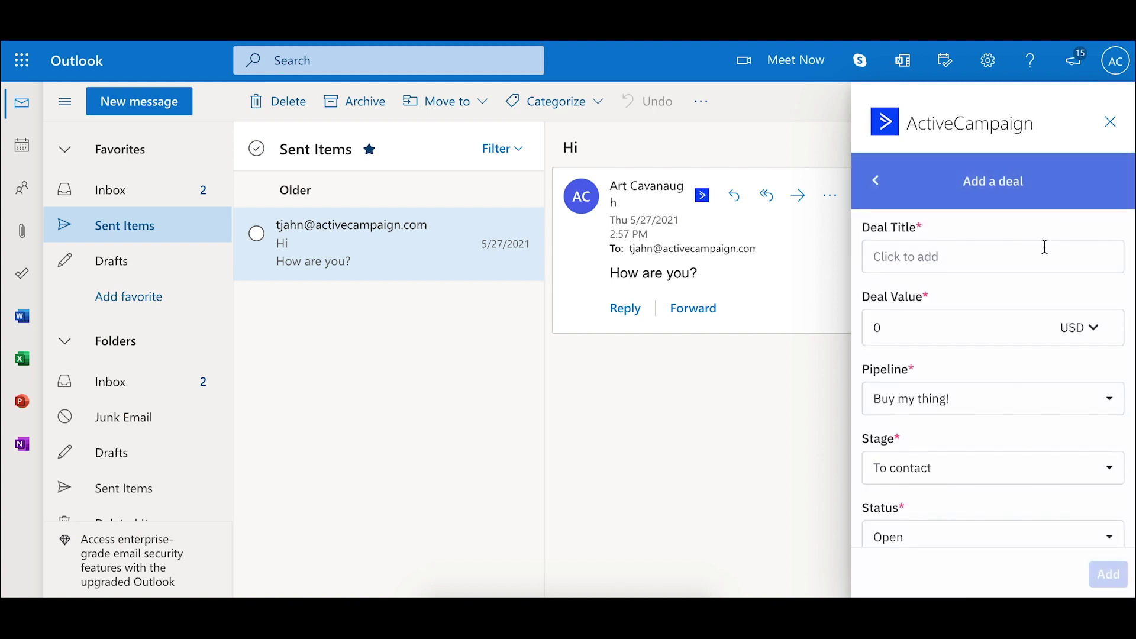
type("First Deal")
left_click(935, 326)
type("250")
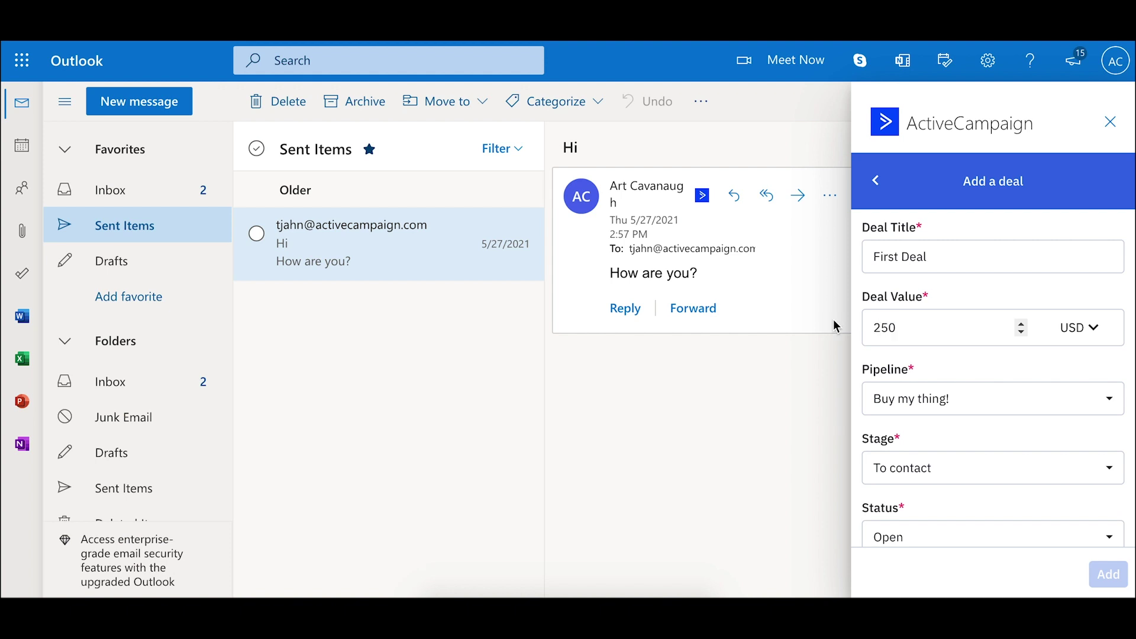
Step: Set the deal's pipeline to Only Group A, choose the email recipient as its contact, and add the deal
left_click(925, 399)
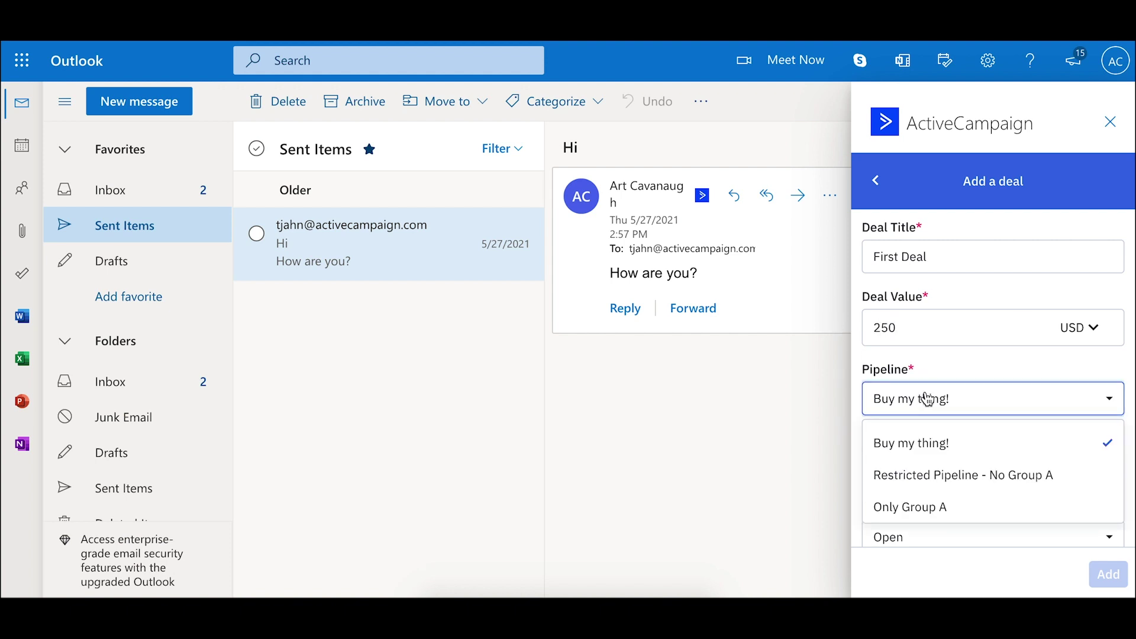
left_click(932, 512)
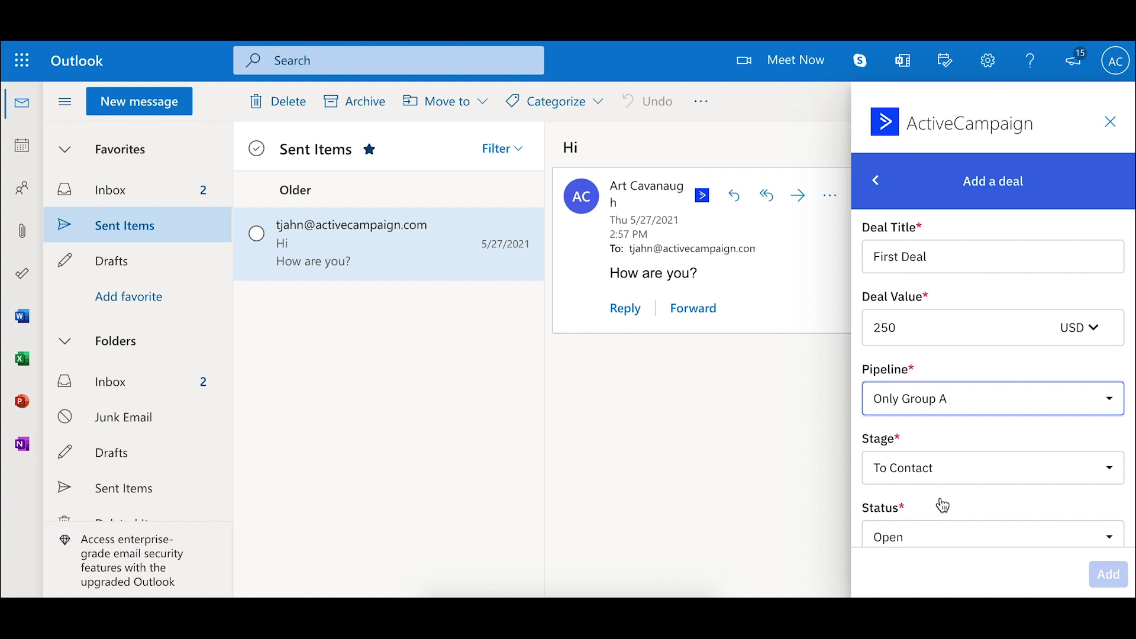
scroll(941, 497, "down", 3)
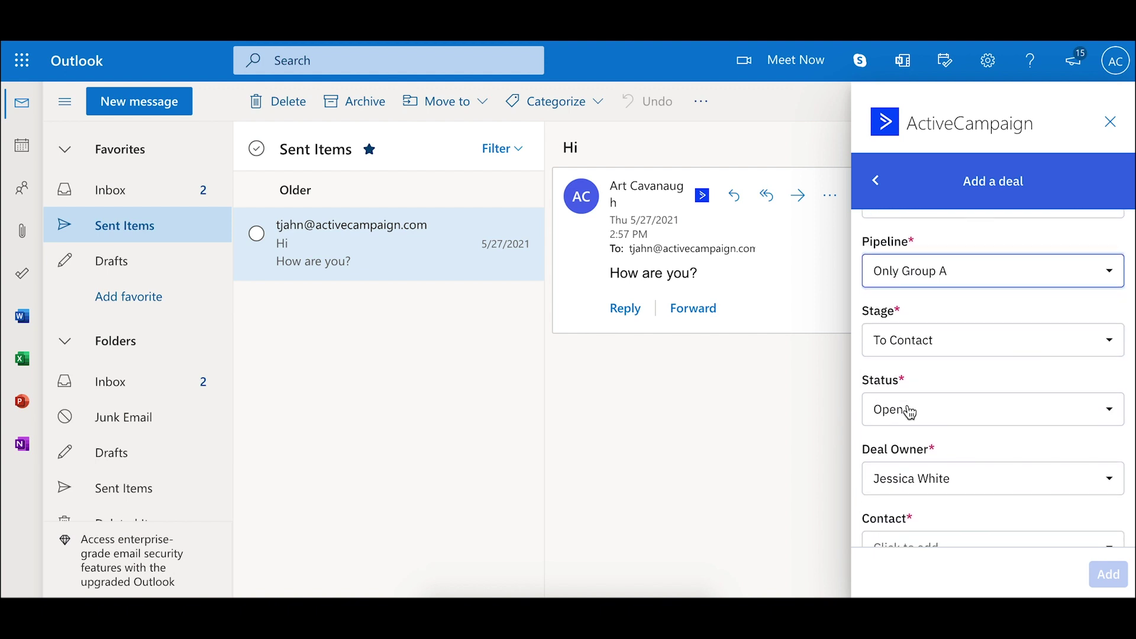
scroll(911, 408, "down", 2)
left_click(920, 447)
left_click(923, 529)
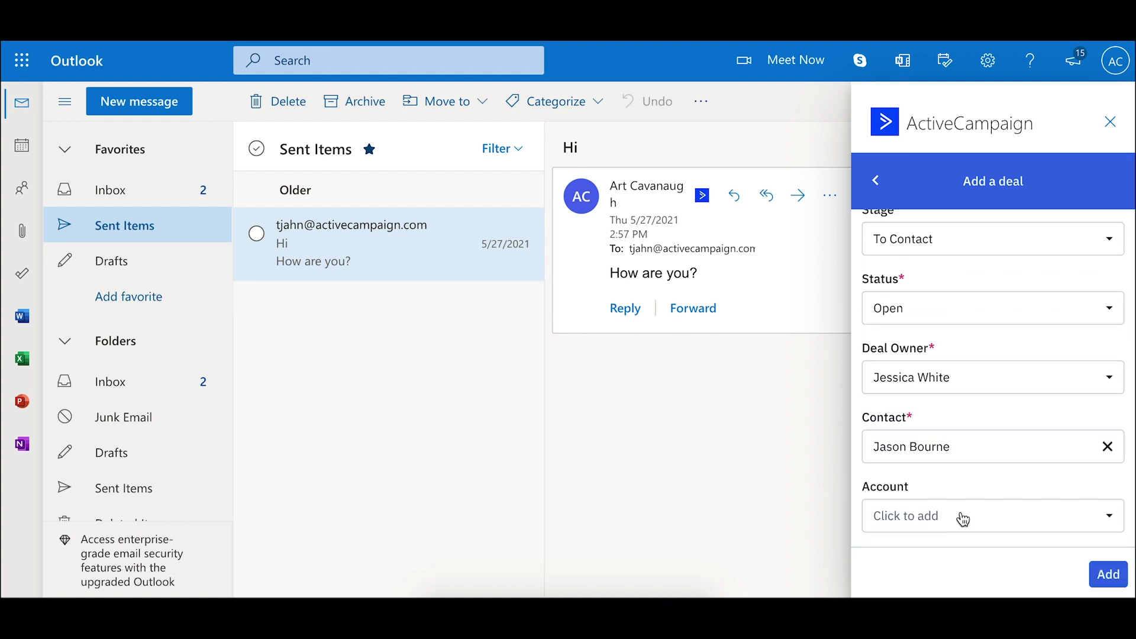
left_click(950, 519)
left_click(951, 519)
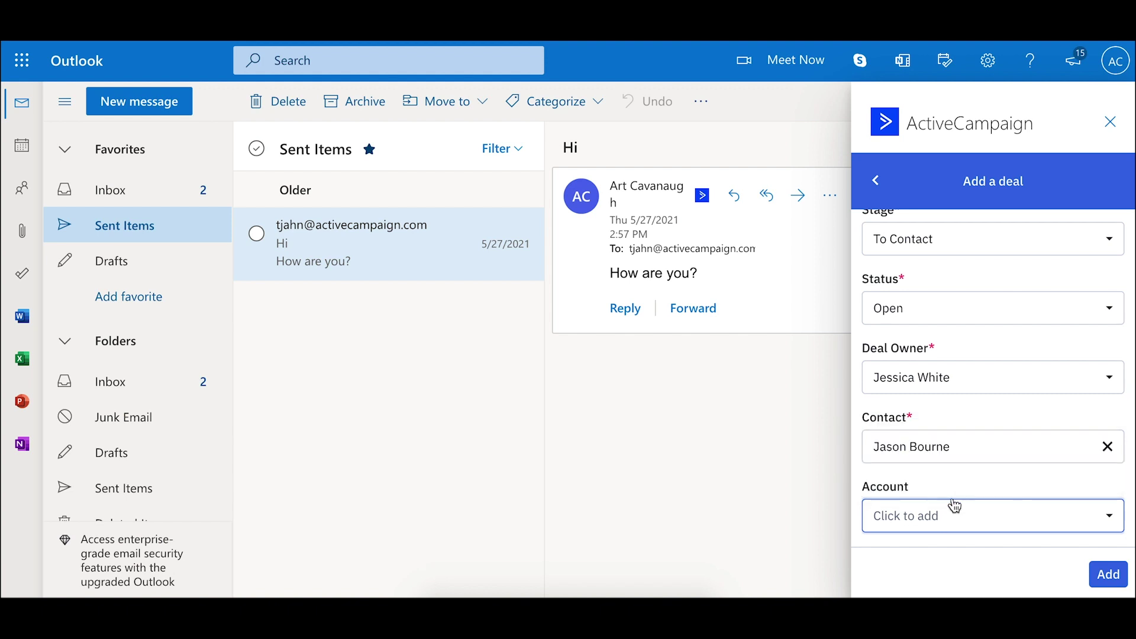
left_click(1106, 574)
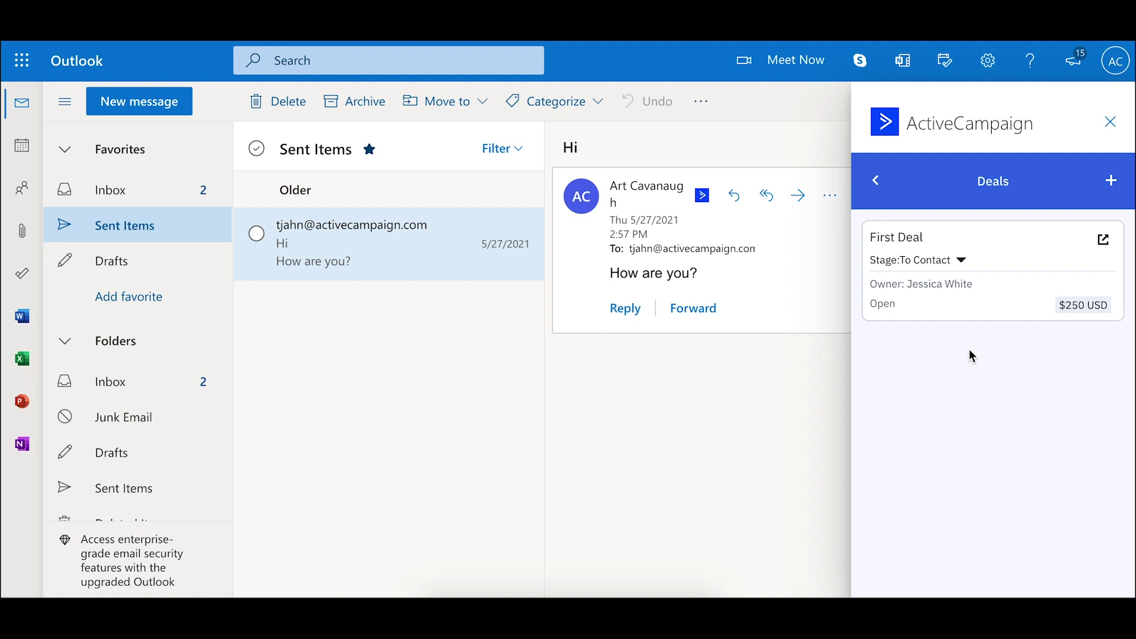
Step: Start a new task titled "Call about pricing" and set it due 08/30/2021 at 02:45 PM
left_click(1111, 180)
left_click(1078, 254)
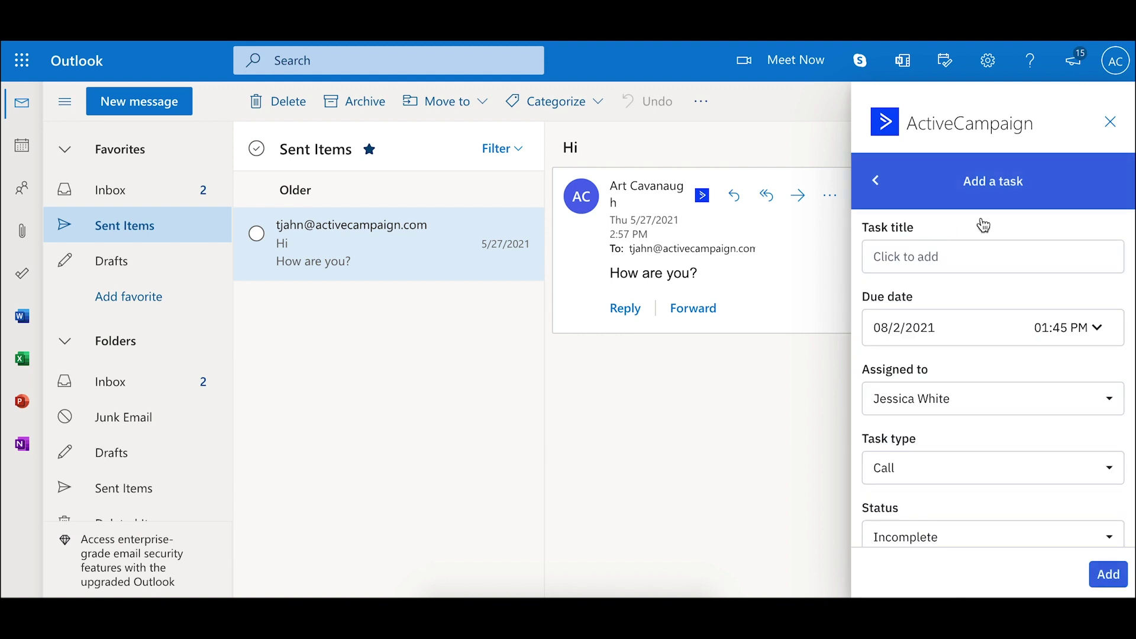
type("Call about pricing")
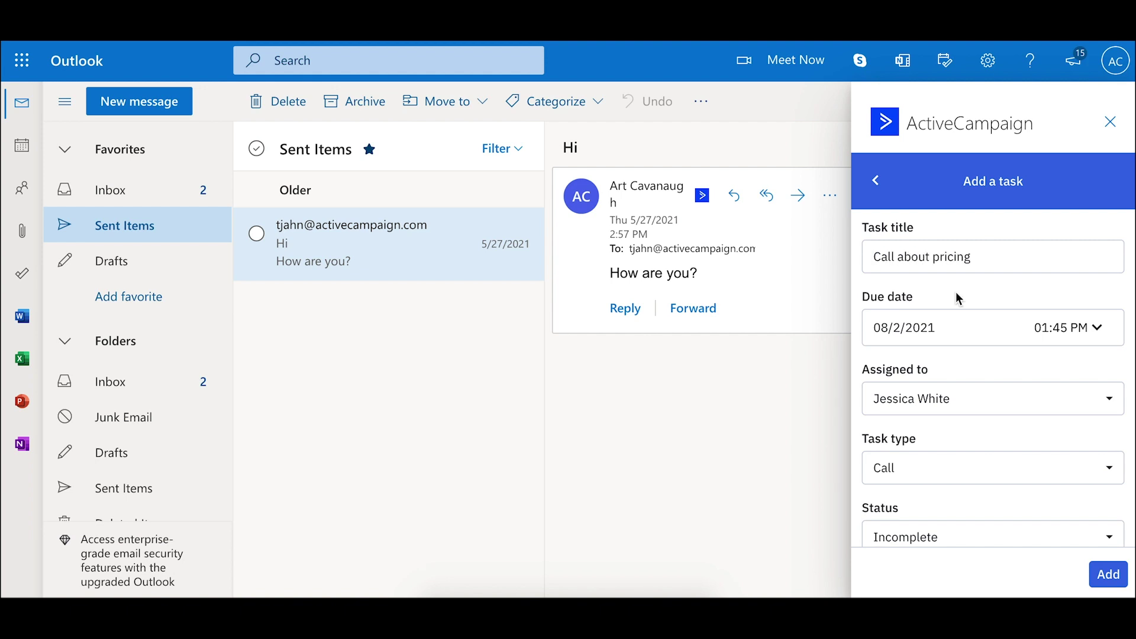
left_click(910, 329)
left_click(932, 285)
left_click(1058, 327)
left_click(1059, 506)
Step: Enter the task description "Don't forget to call them about the introductory pricing." and add the task
scroll(933, 405, "down", 5)
left_click(1000, 484)
type("Don't f")
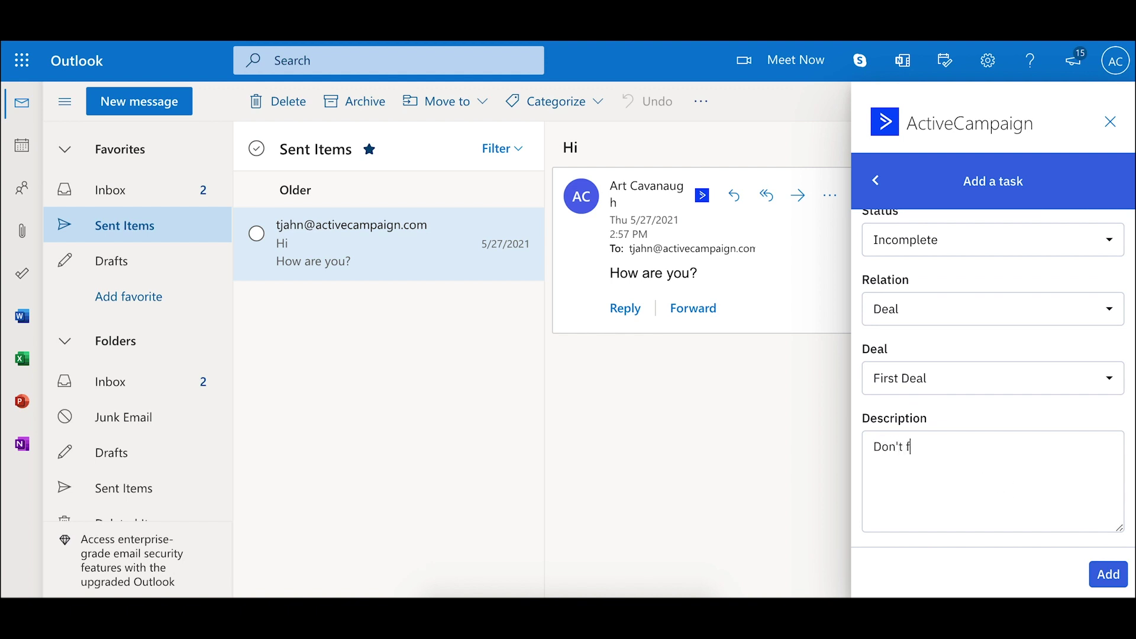
type("orget to call them about the introductory pricing.")
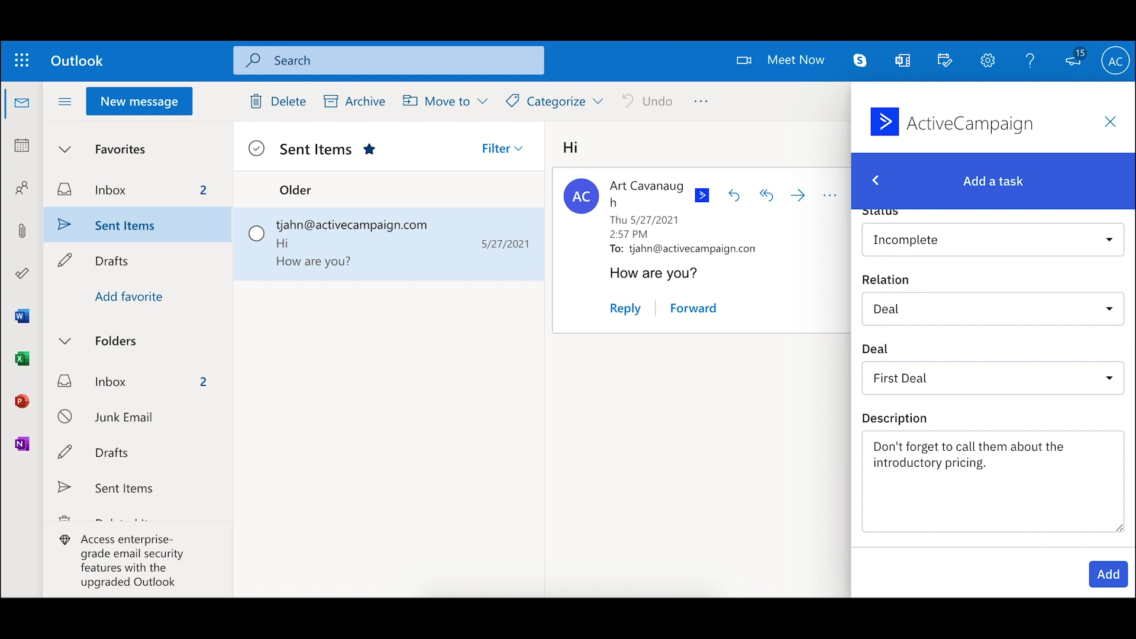
left_click(1104, 575)
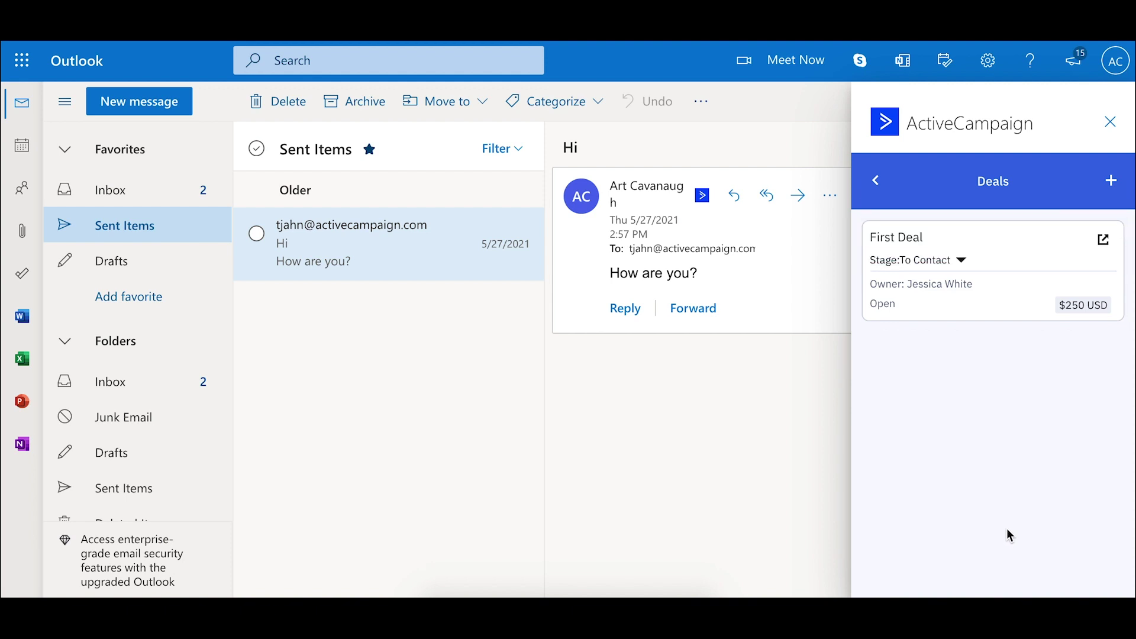
Step: Open the pricing call task from the contact's tasks and change its title to "Call about introductory pricing"
left_click(875, 180)
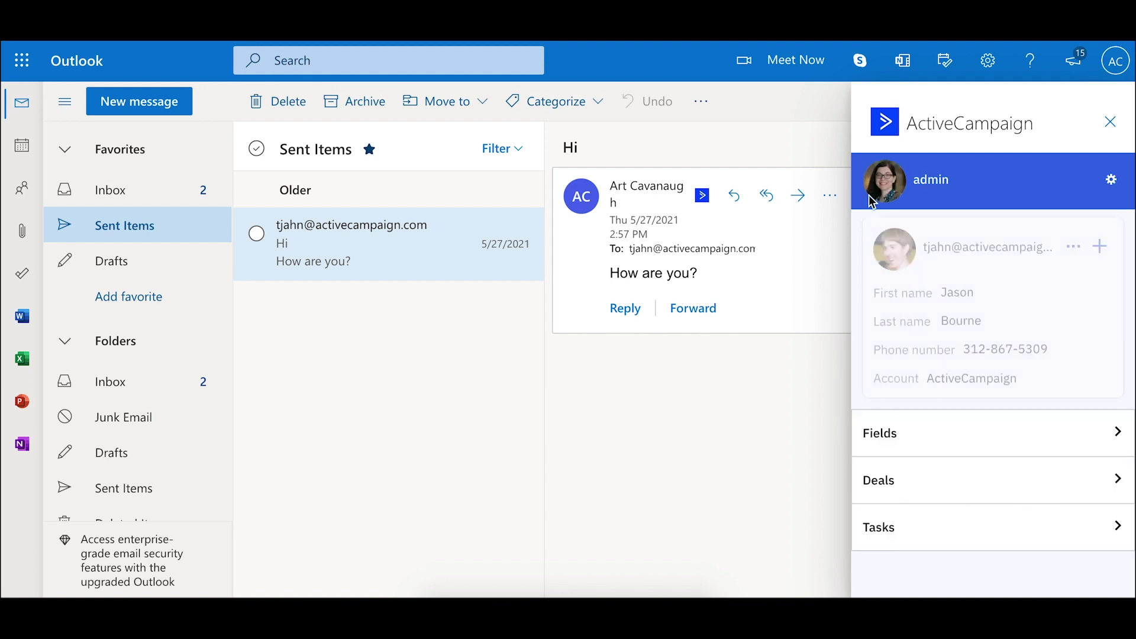
left_click(918, 535)
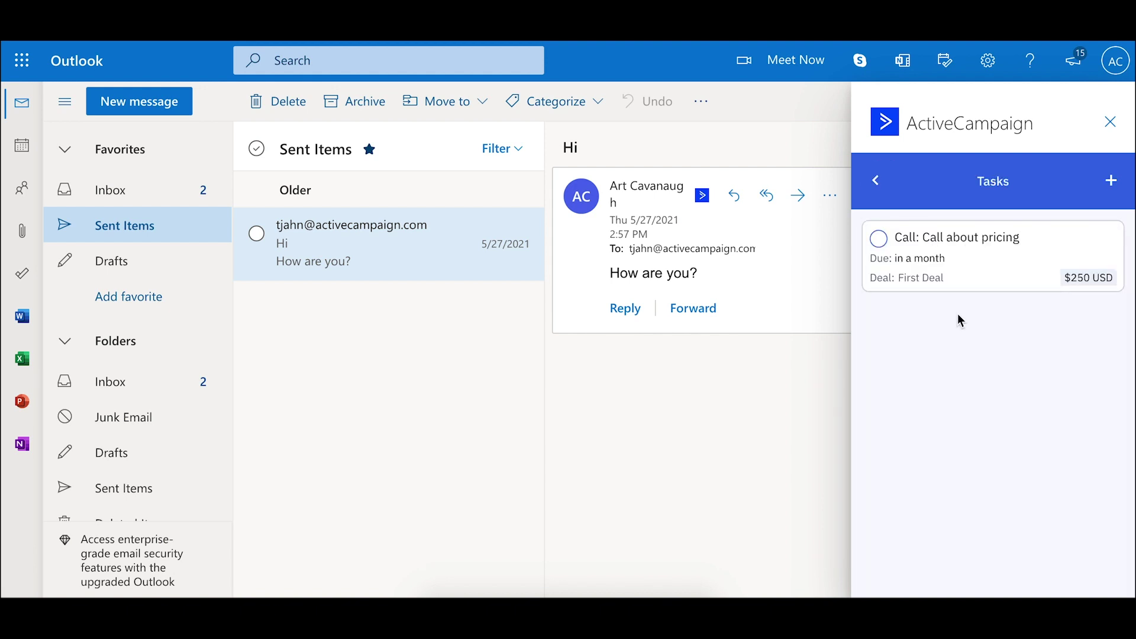
left_click(979, 267)
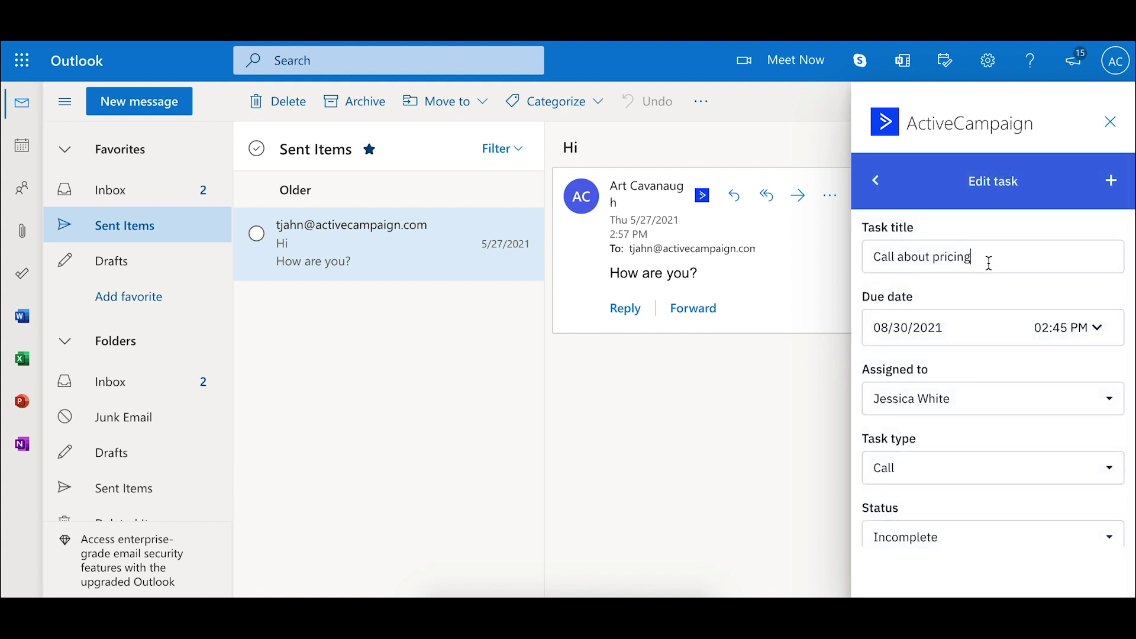
left_click(930, 257)
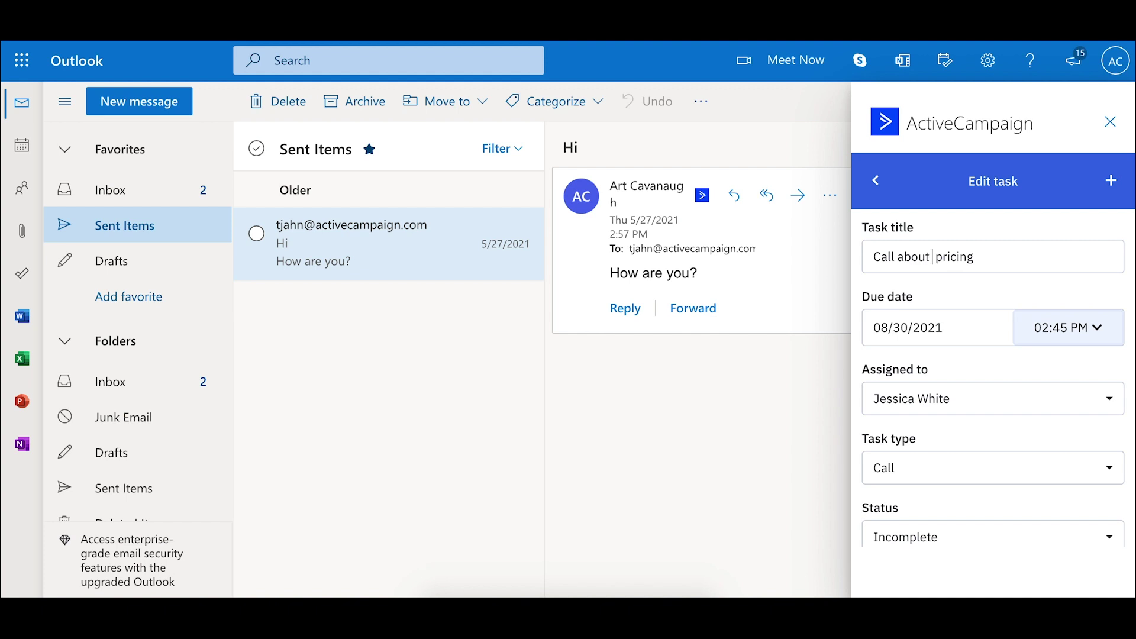
type("introductory")
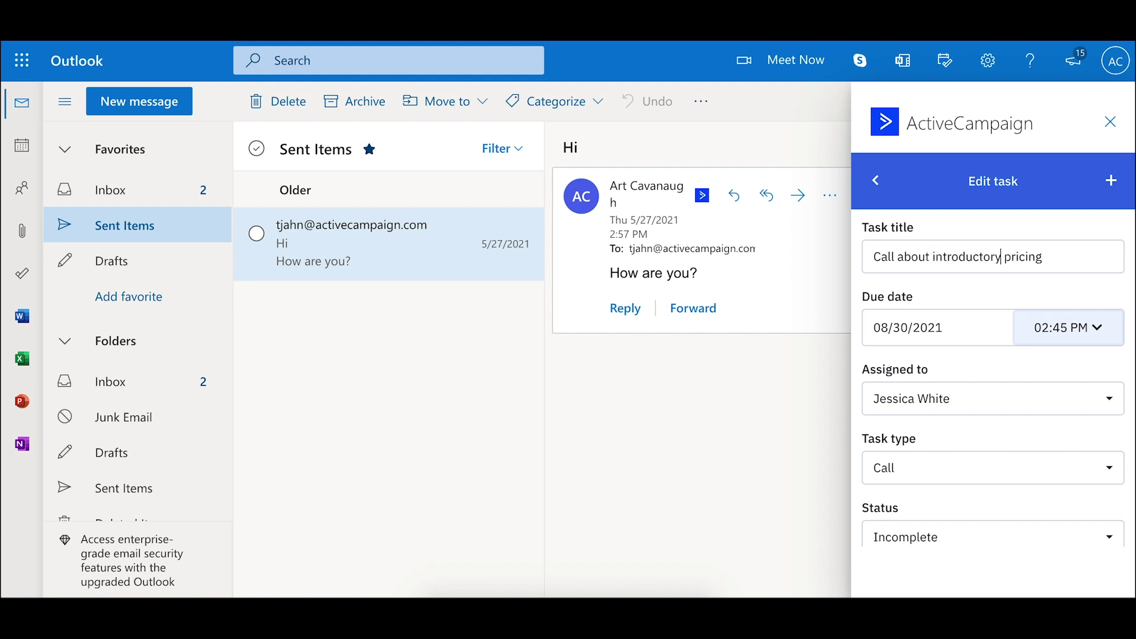
scroll(984, 495, "down", 5)
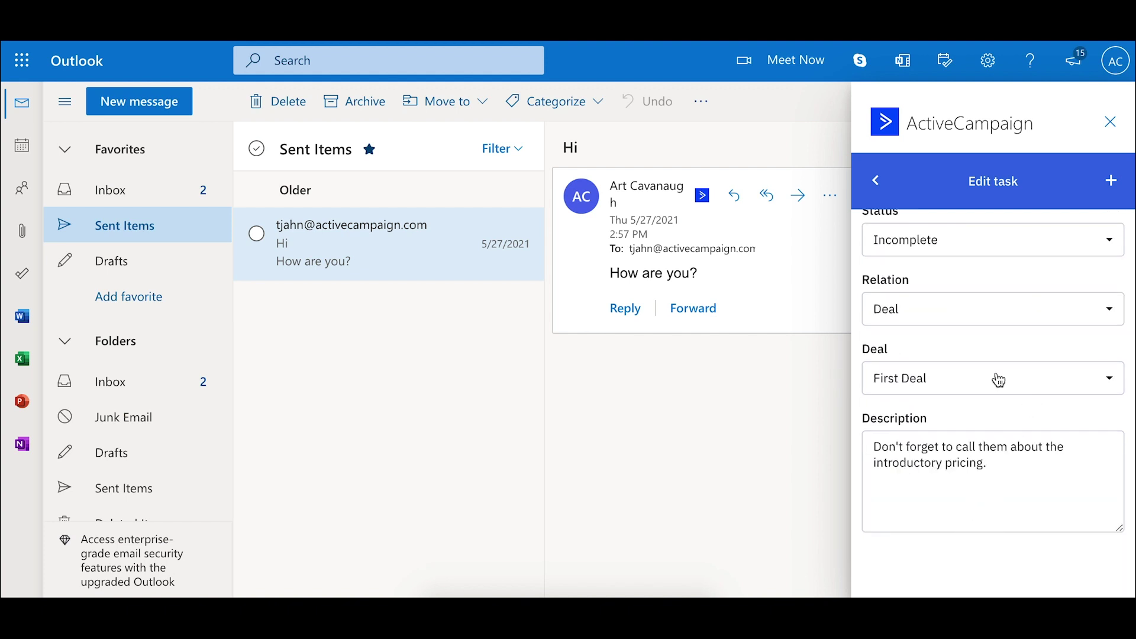
left_click(877, 181)
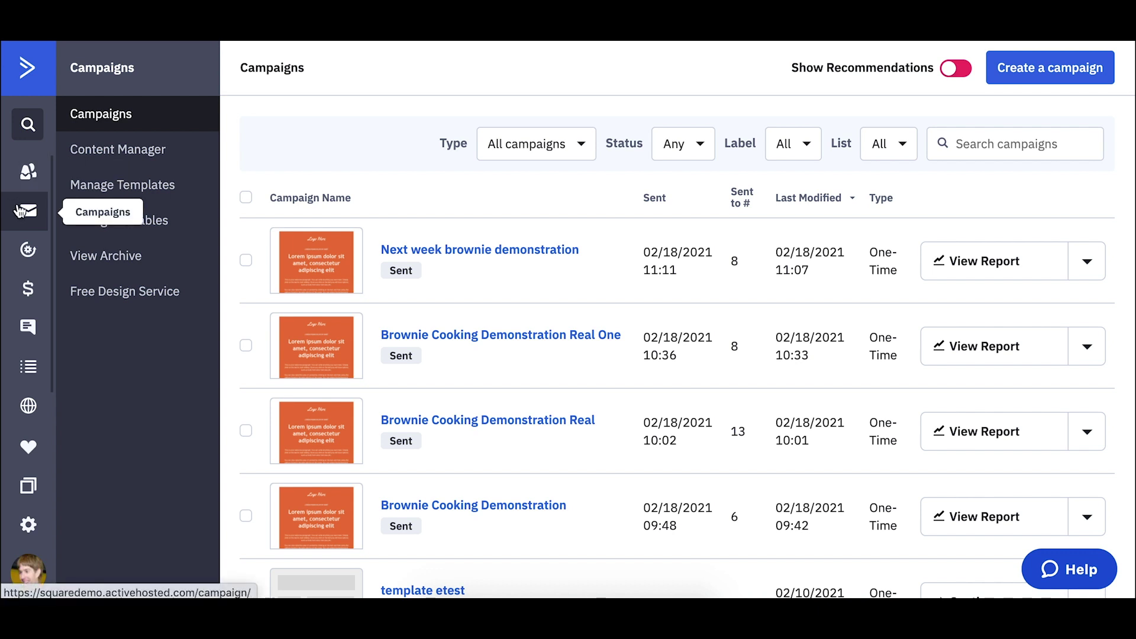
Step: Add a custom folder named Pancakes in the ActiveCampaign Content Manager
left_click(143, 152)
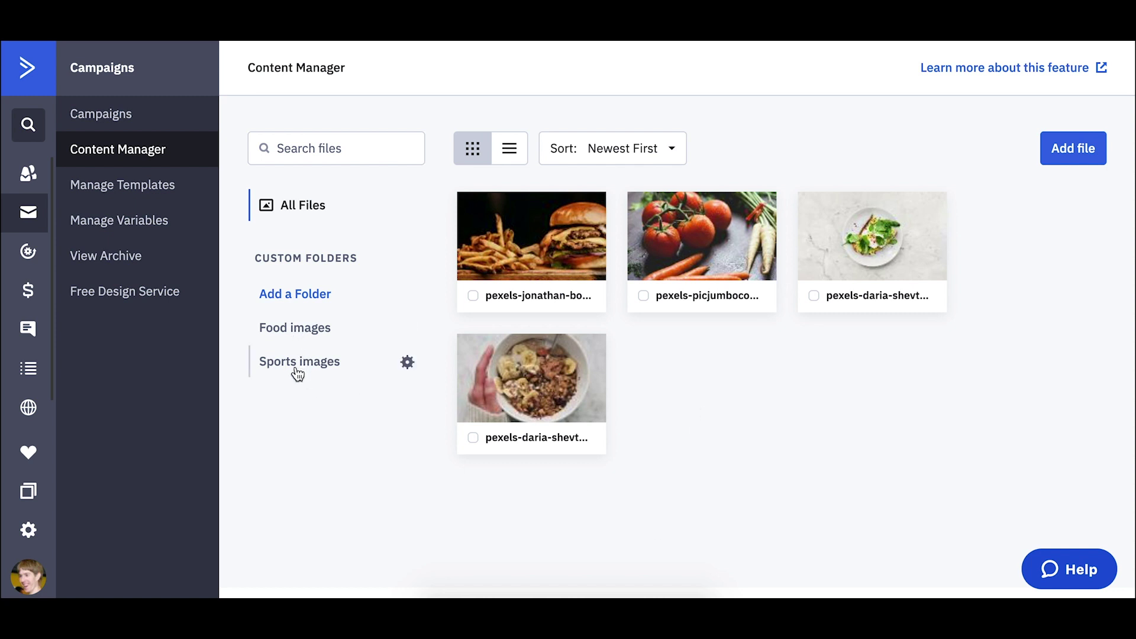
left_click(304, 303)
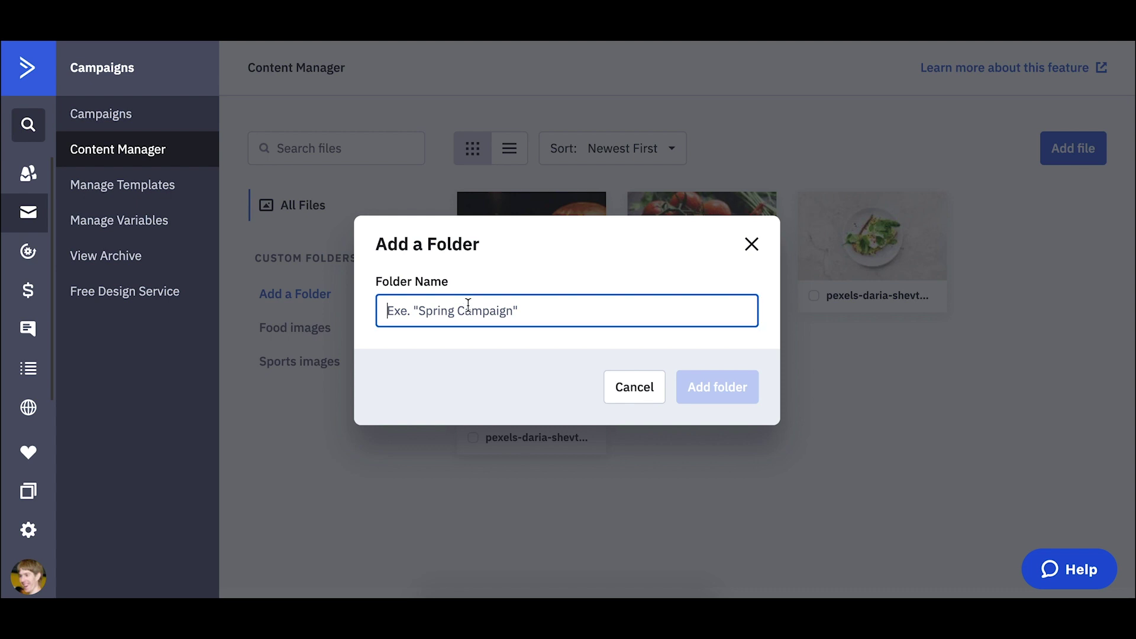
type("Pancakes")
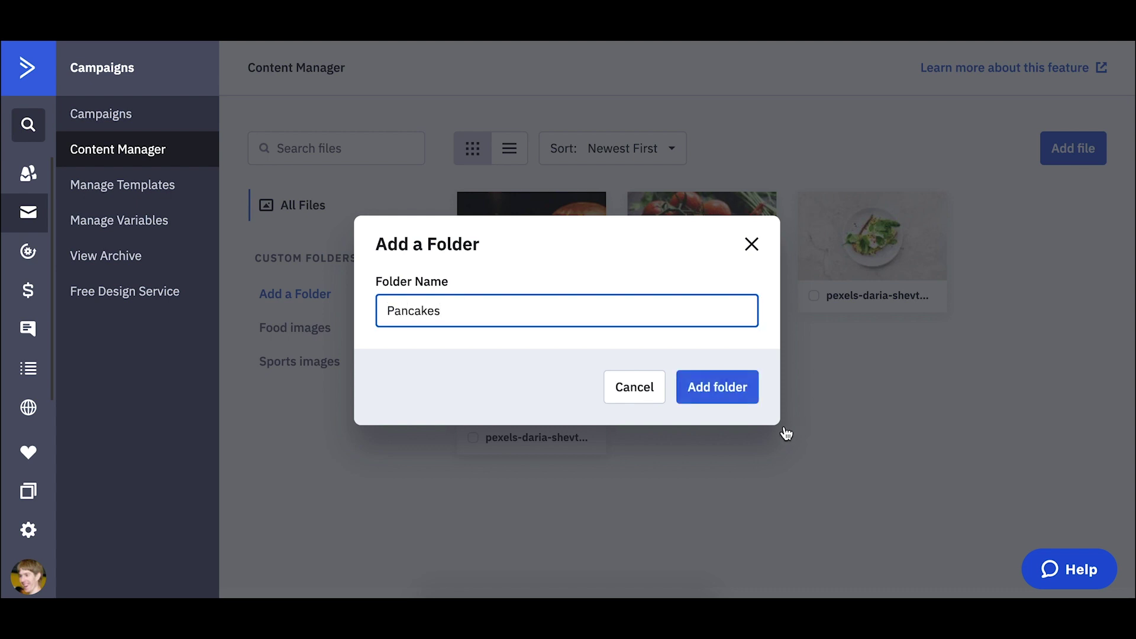
left_click(722, 395)
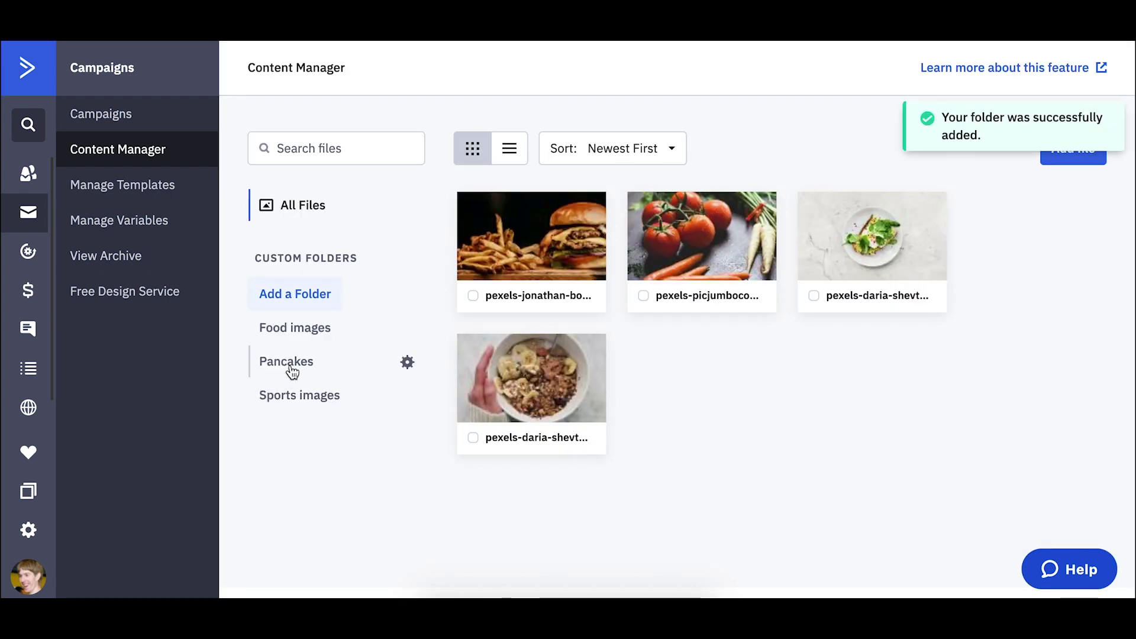
Step: Upload pancakes.jpg from the Downloads folder into the Pancakes folder
left_click(286, 364)
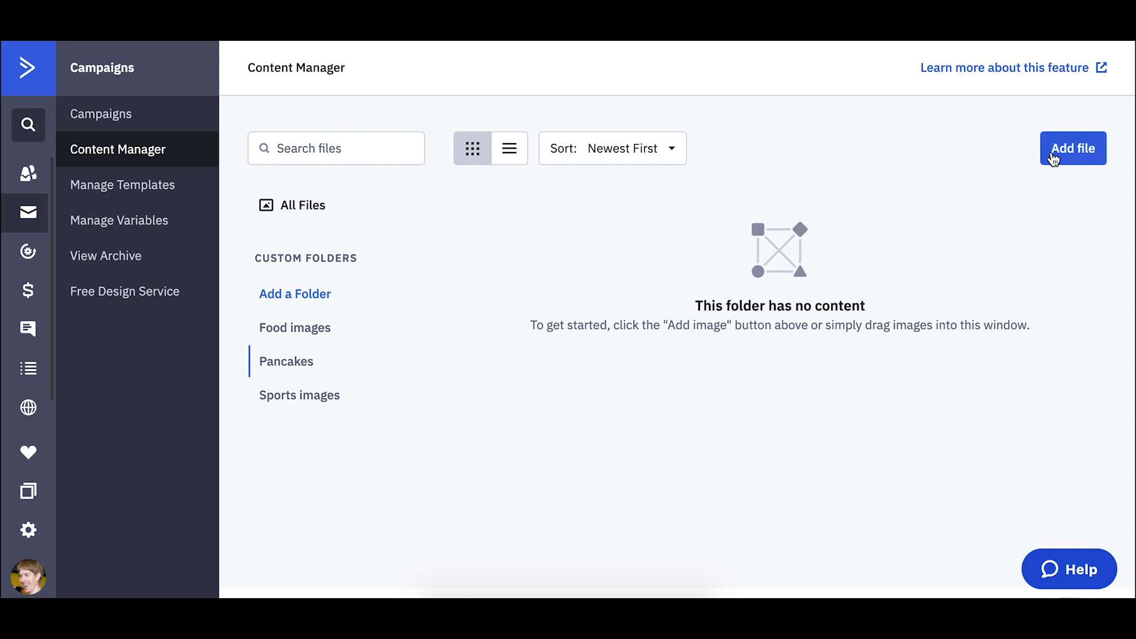
left_click(1070, 147)
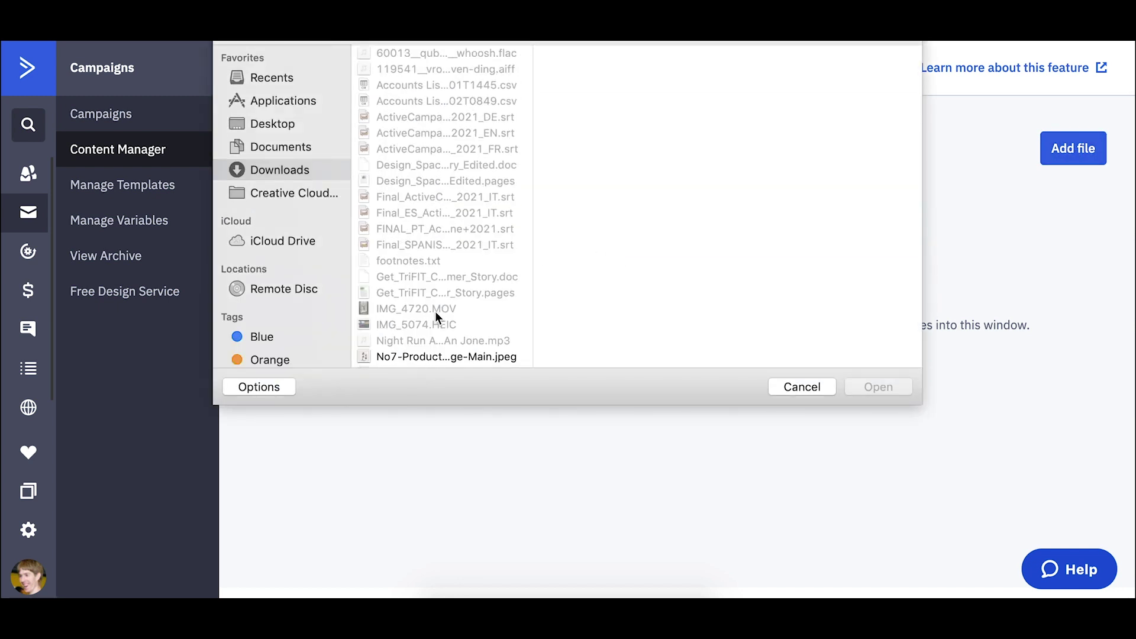
scroll(439, 307, "down", 5)
left_click(408, 137)
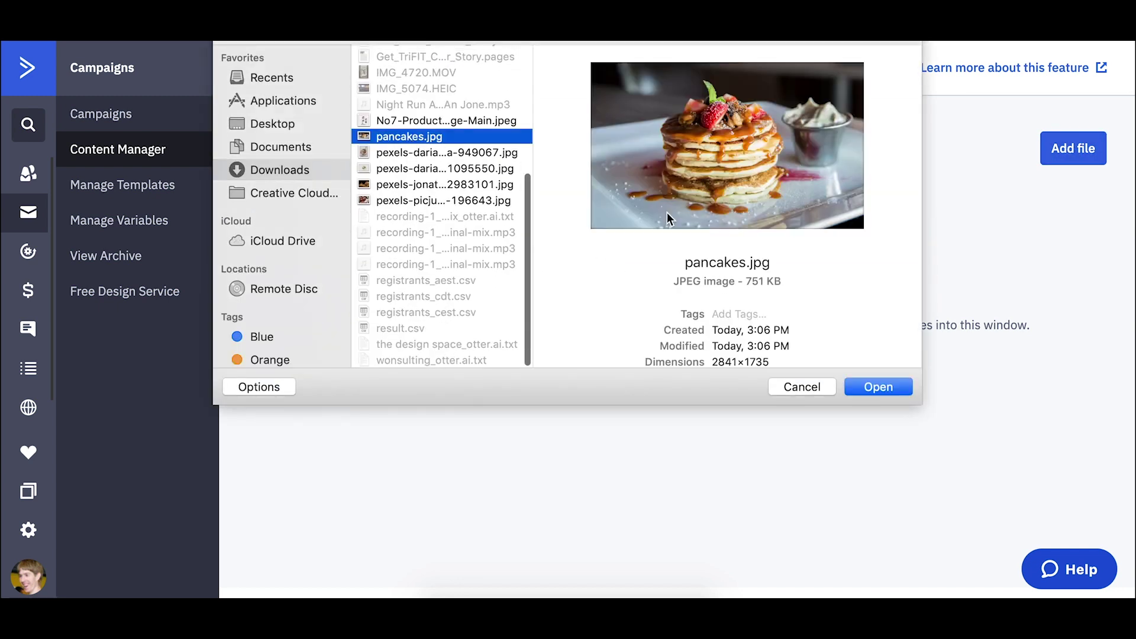
left_click(872, 387)
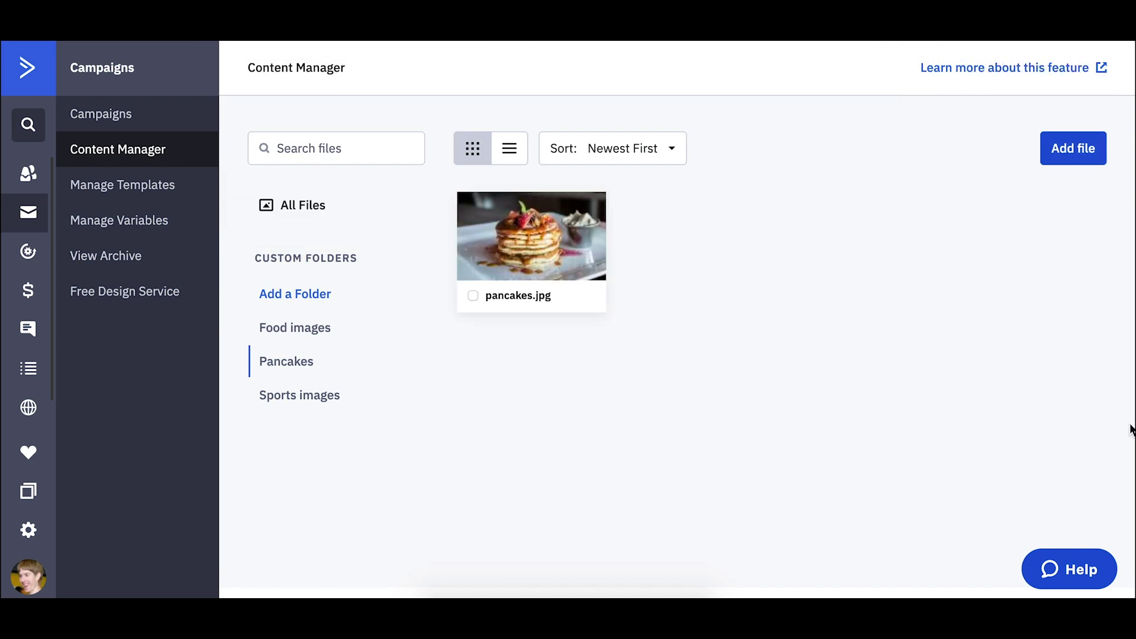
Step: Open pancakes.jpg in the image editor and change its image name to "Stack of pancakes"
mouse_move(610, 265)
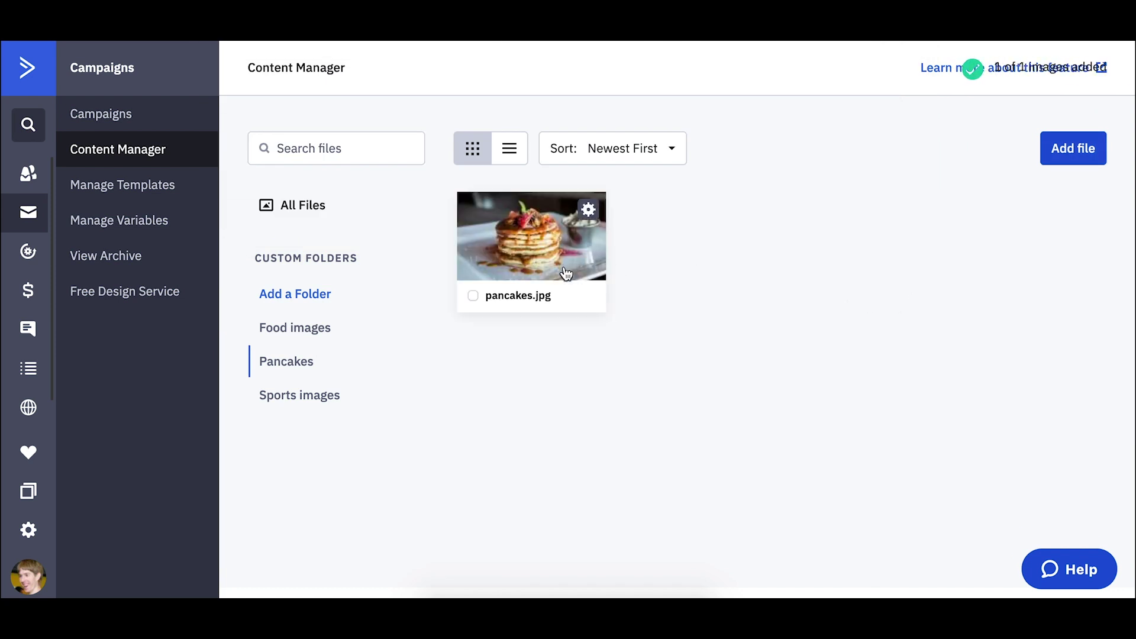
left_click(588, 210)
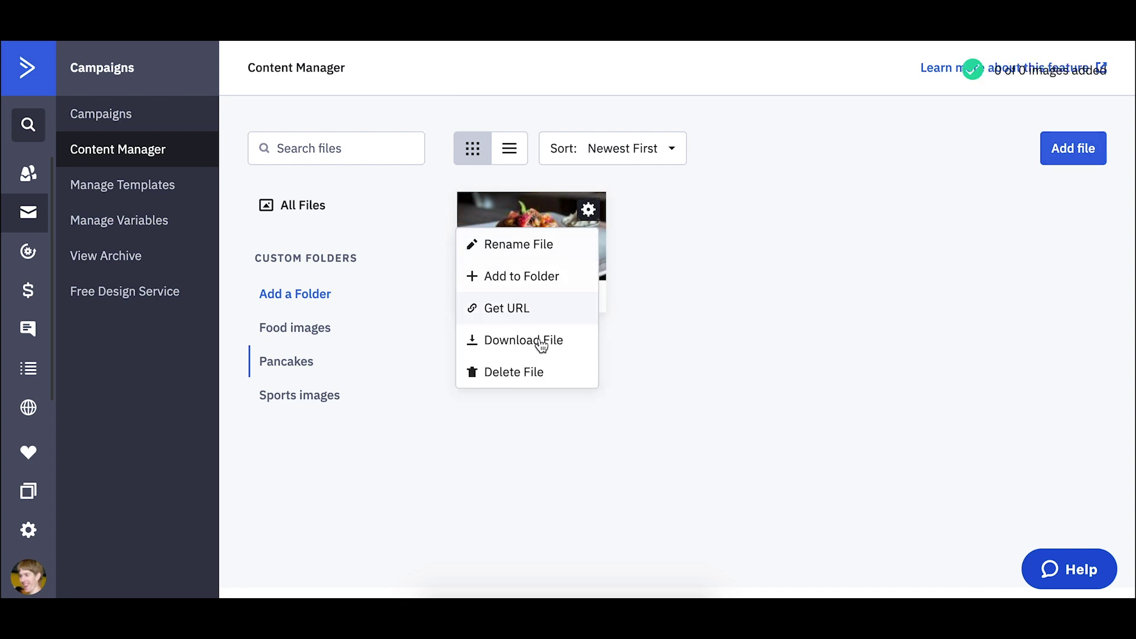
left_click(590, 216)
left_click(566, 257)
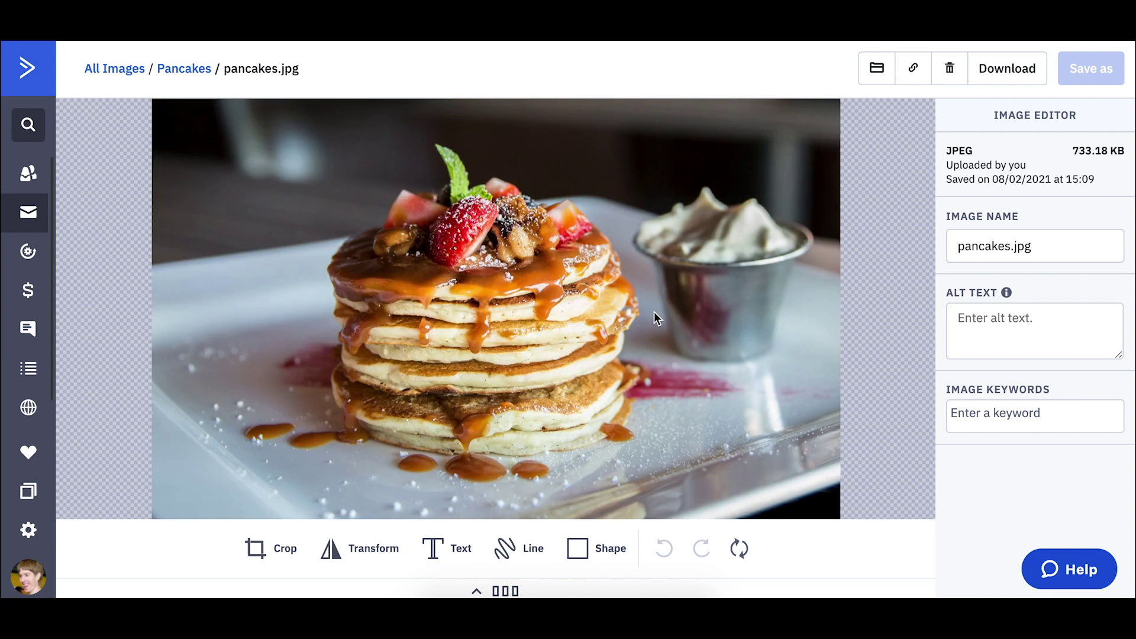
triple_click(1047, 246)
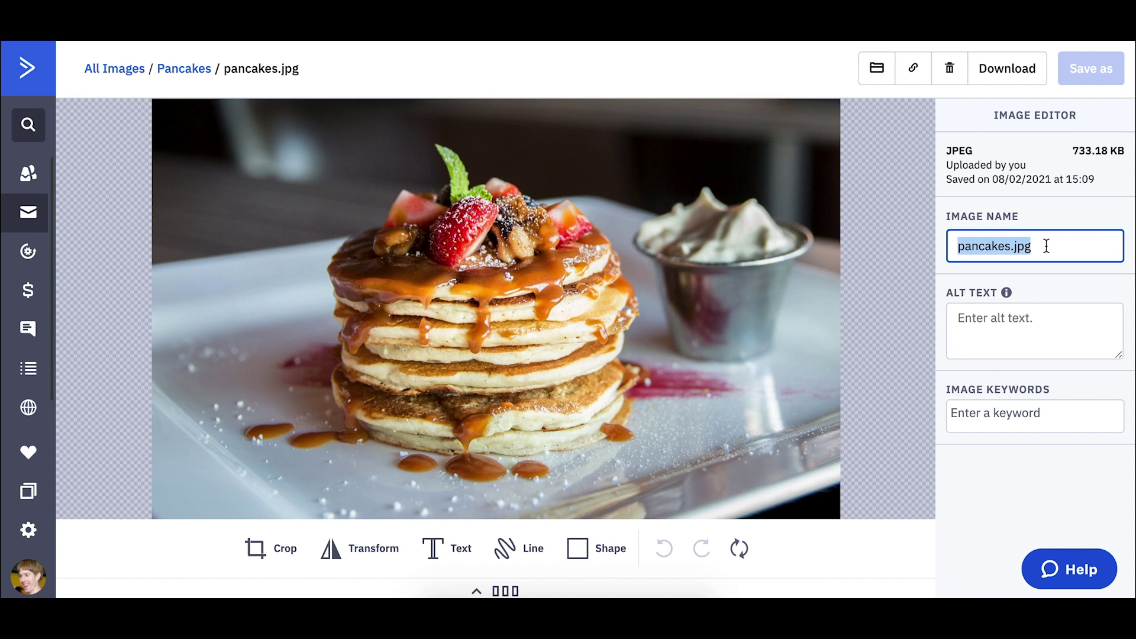
type("Stack ")
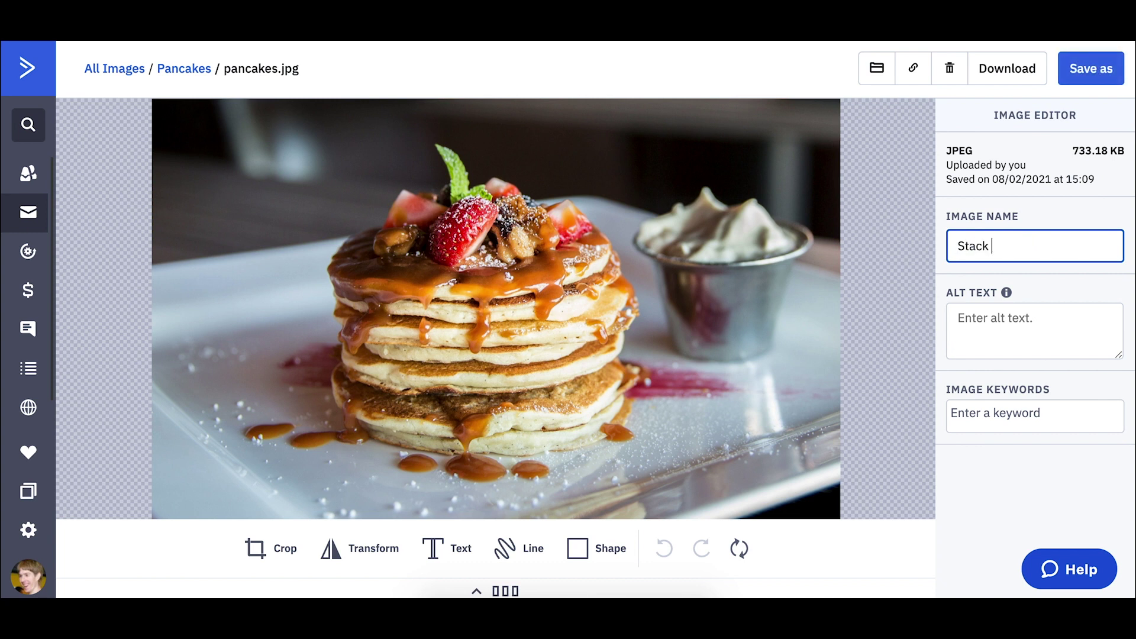
type("of pancakes")
Step: Enter the alt text "This is a stack of pancakes with a fruit topping." for the image
left_click(1021, 331)
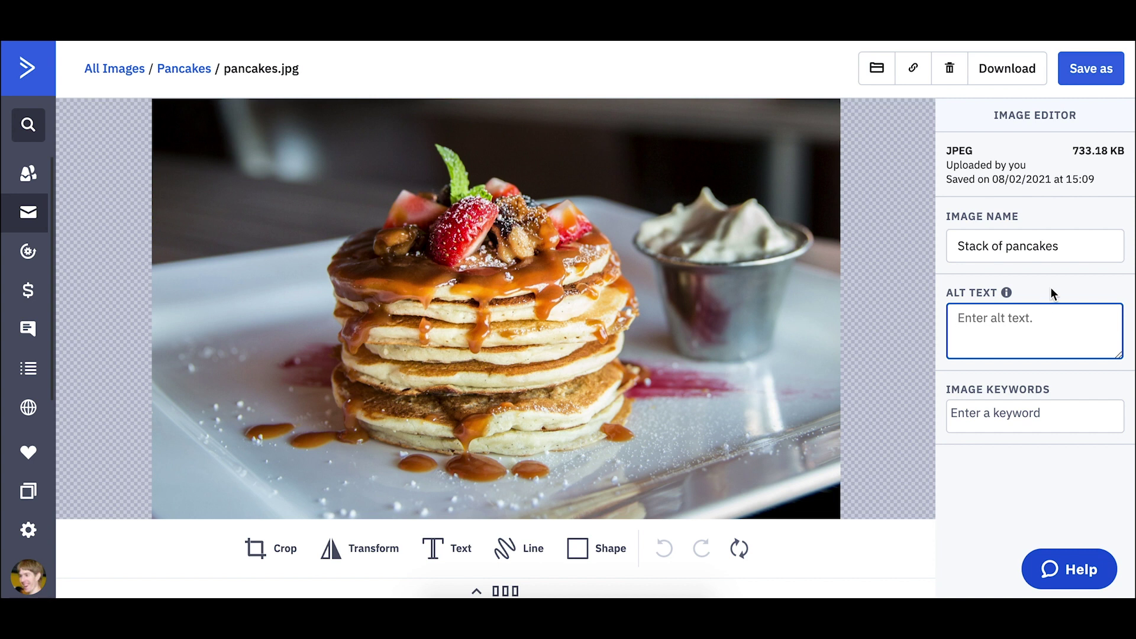
type("This is")
key("BackSpace")
key("BackSpace")
key("BackSpace")
type("is a stack of pancakes w")
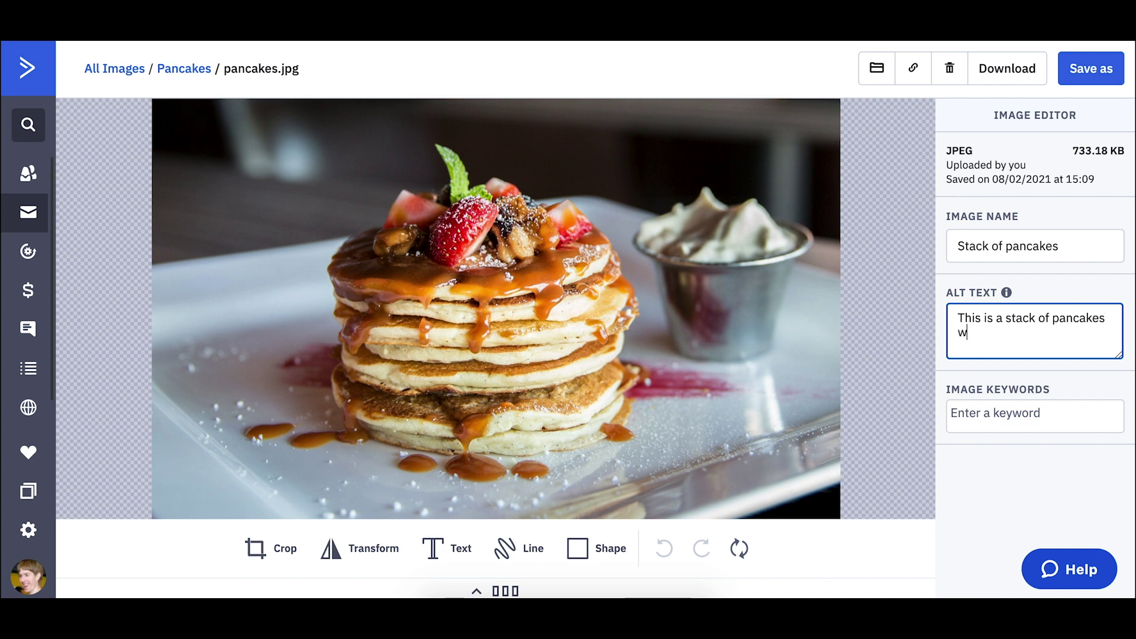
type("ith a fruit topping.")
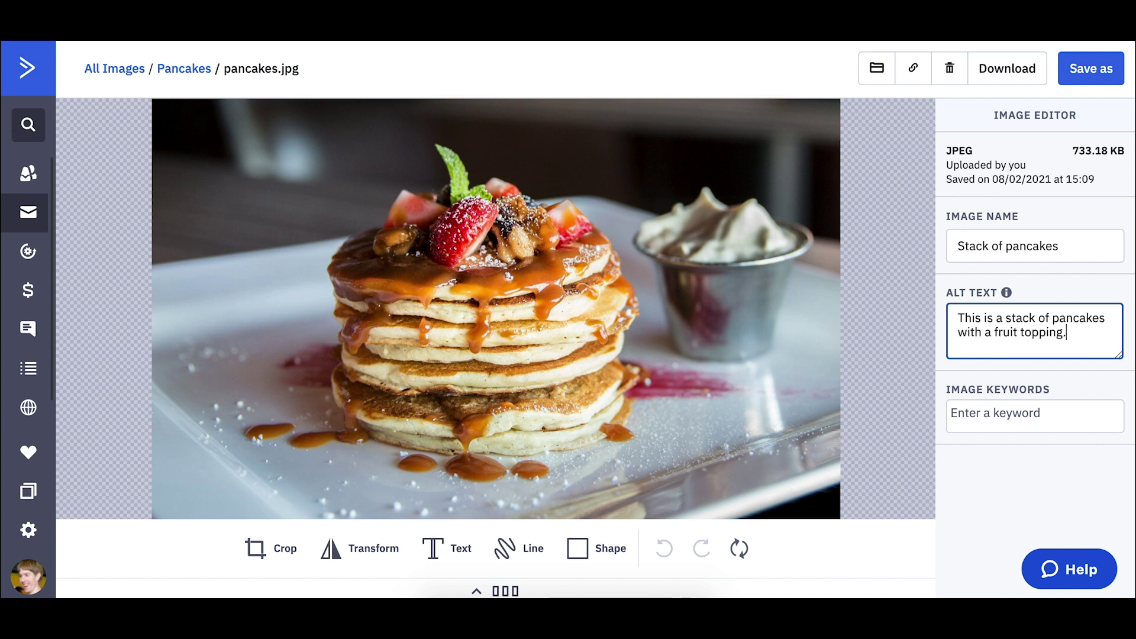
Step: Add the image keywords pancake, fruit and breakfast, and save the changes to the existing image
left_click(1014, 410)
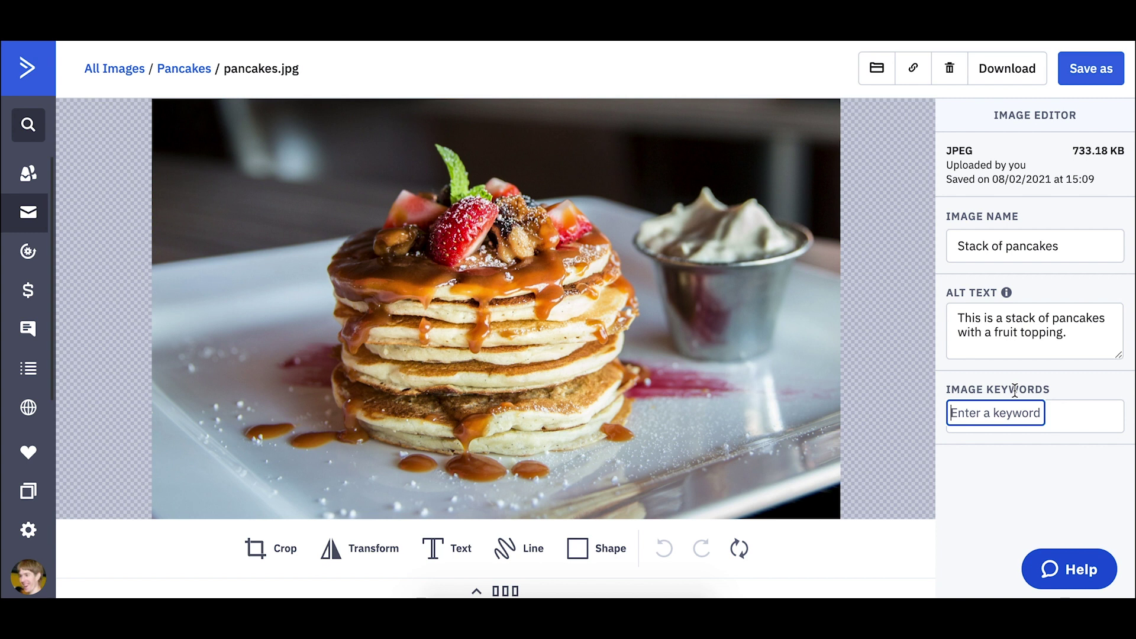
type("pancake")
key("Return")
type("fruit")
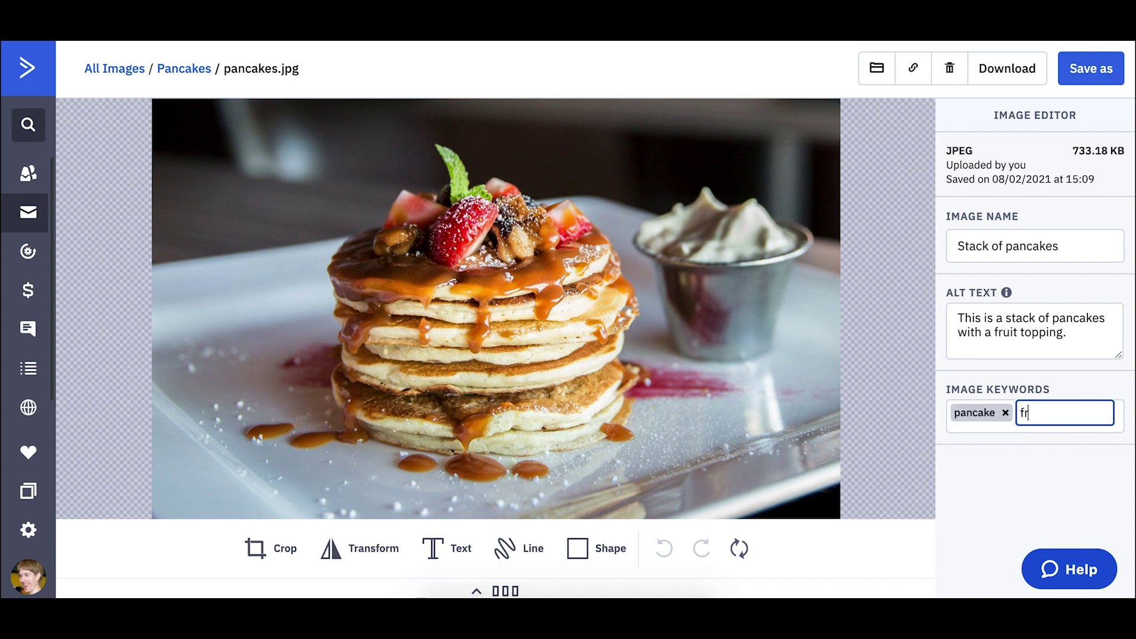
key("Return")
type("breakfast")
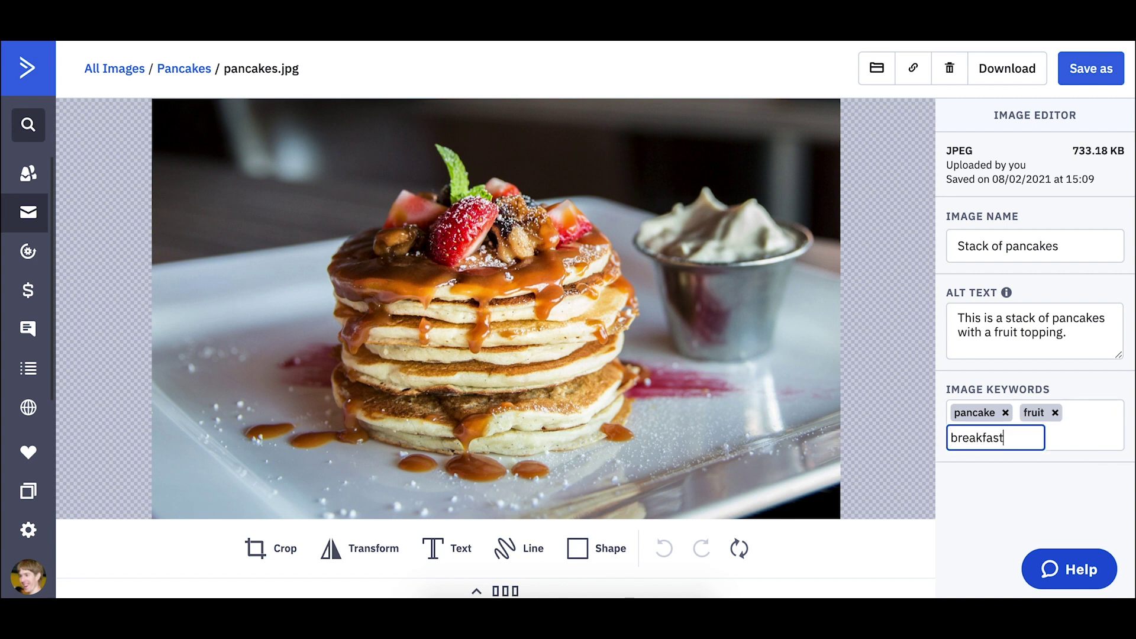
key("Return")
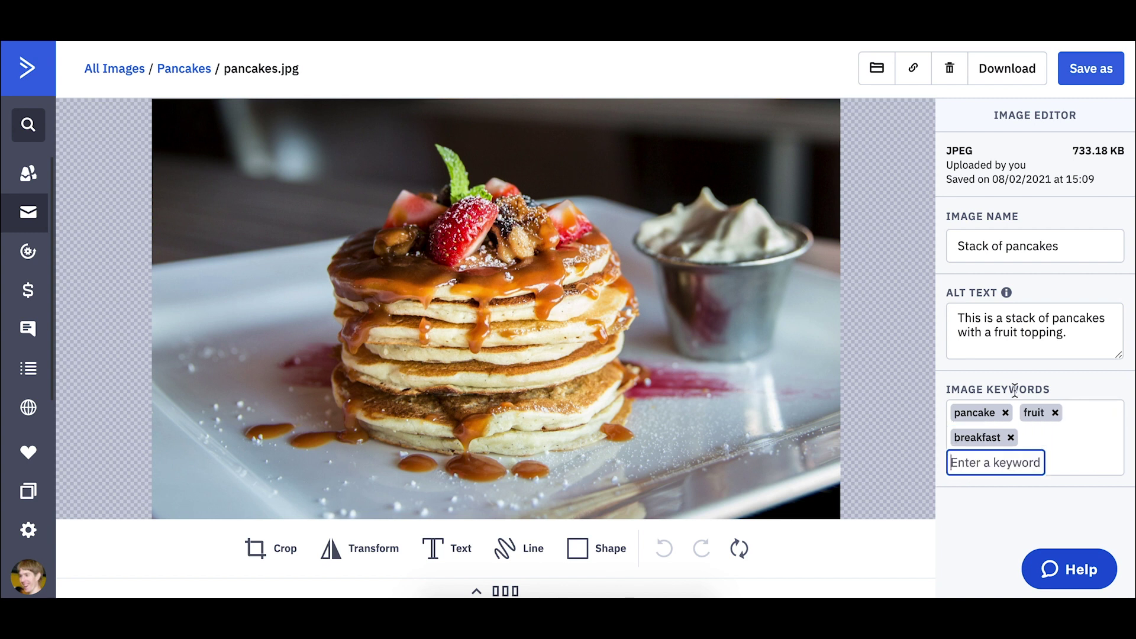
left_click(1094, 72)
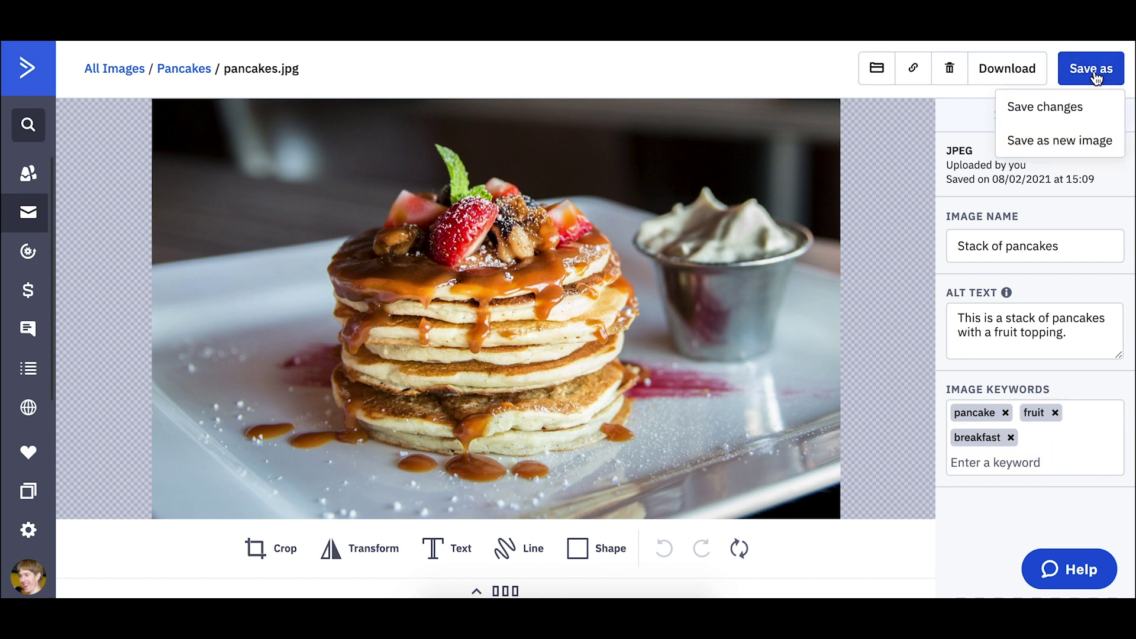
left_click(1065, 111)
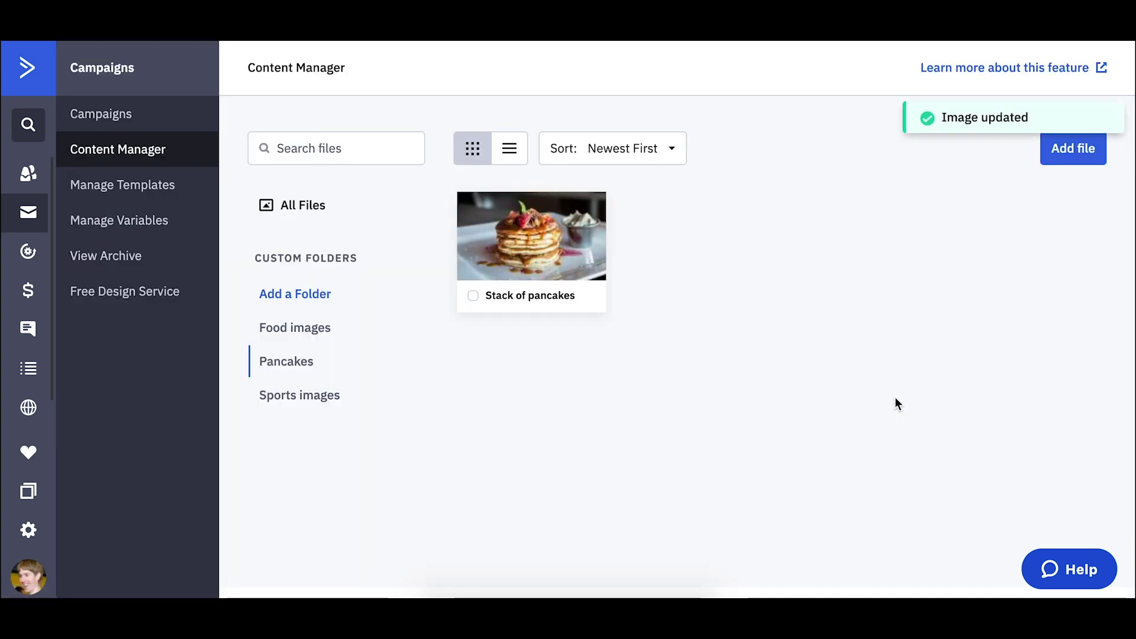
Step: Reopen the Stack of pancakes image and place an Arial text box of size 96 beside the pancakes, over the cream cup
left_click(571, 259)
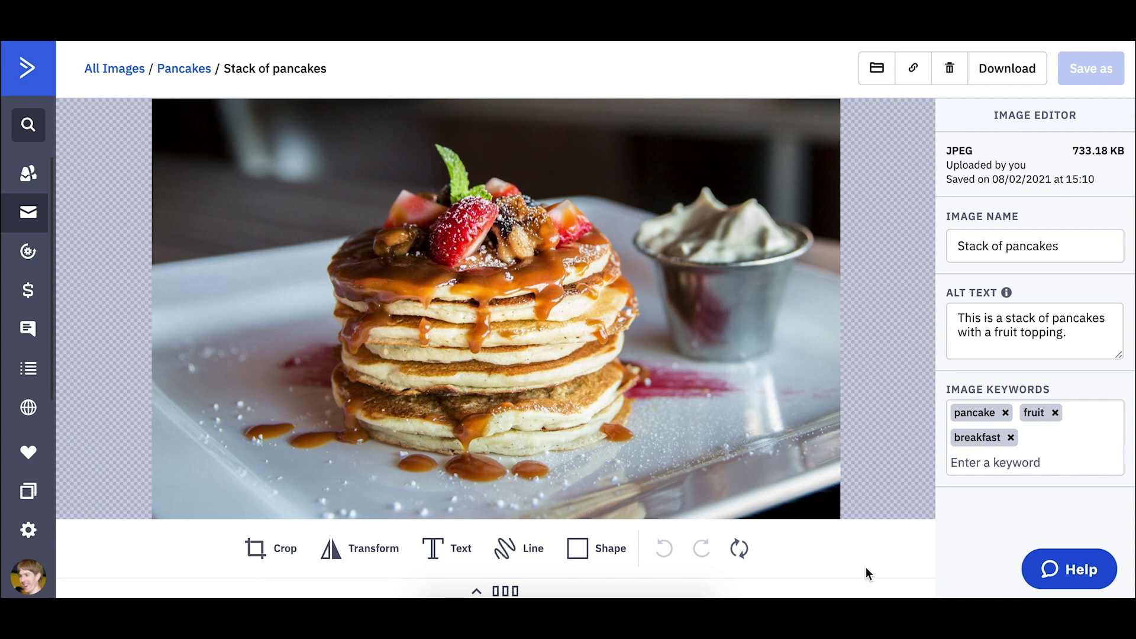
left_click(441, 549)
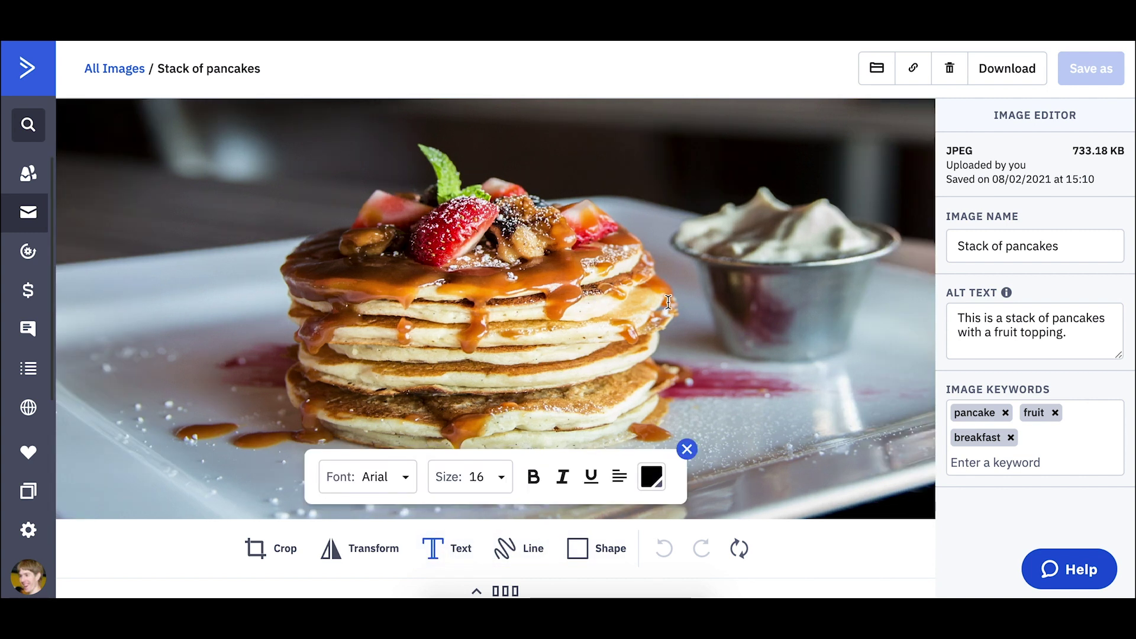
left_click(687, 316)
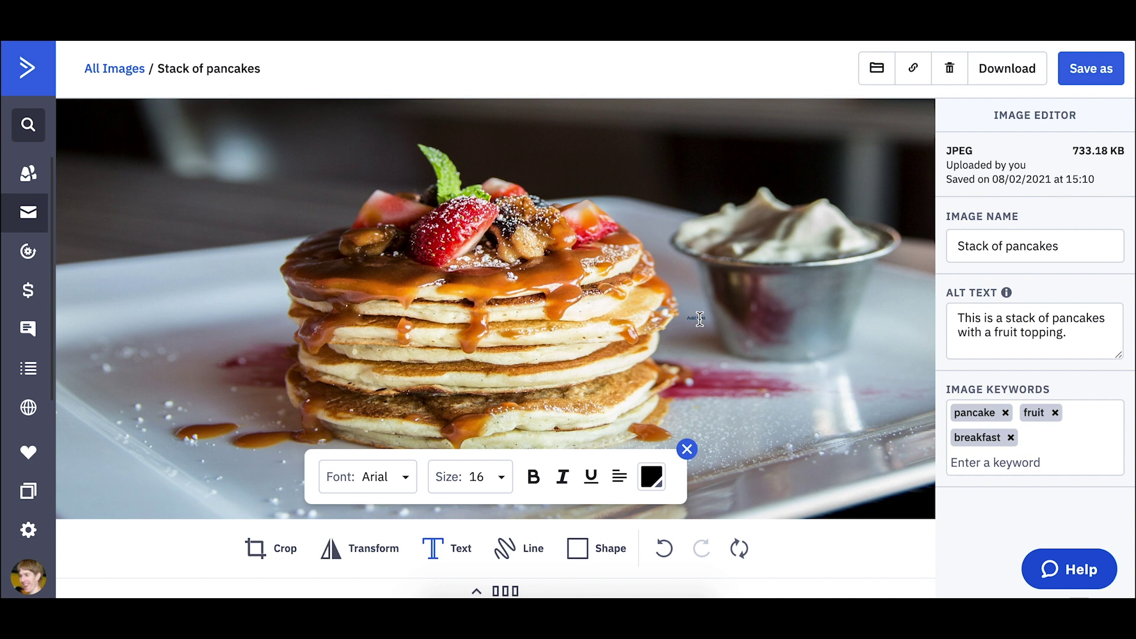
left_click(453, 483)
scroll(468, 423, "down", 5)
left_click(462, 429)
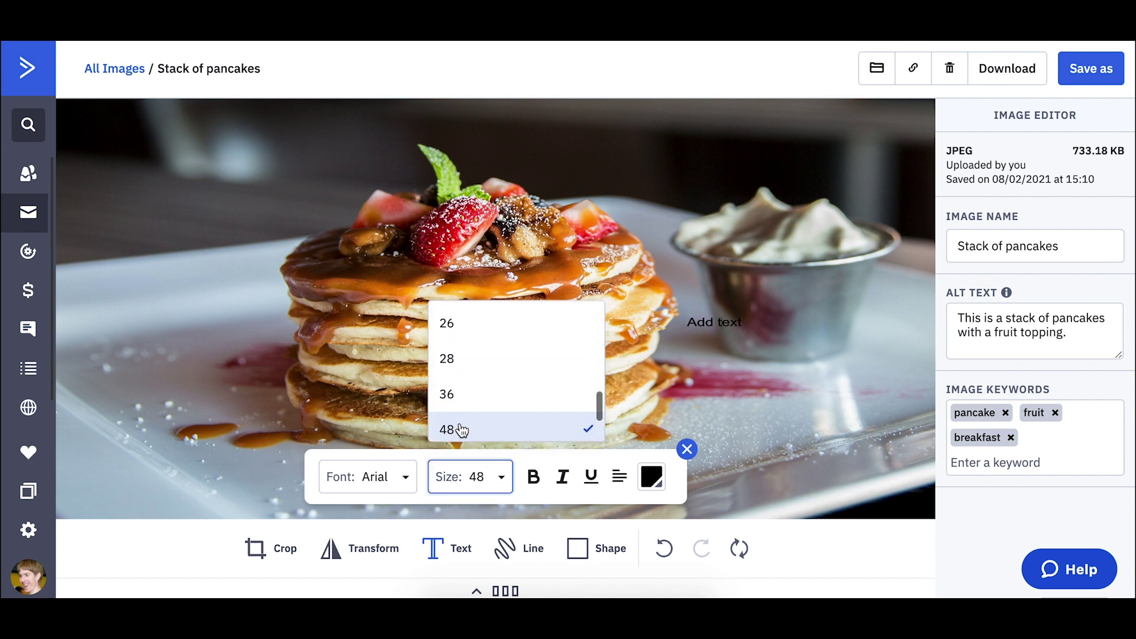
scroll(487, 426, "down", 2)
left_click(489, 426)
left_click(735, 337)
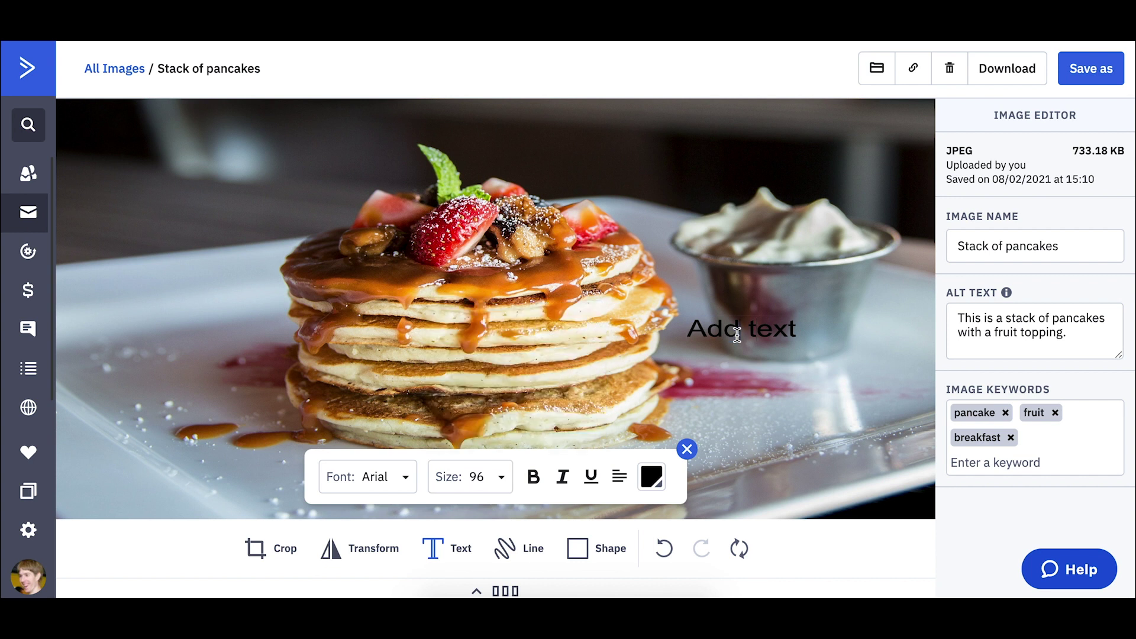
Step: Replace the placeholder text on the image with a caption beginning "Look at this pancak"
double_click(788, 331)
left_click(789, 331)
key("ctrl+a")
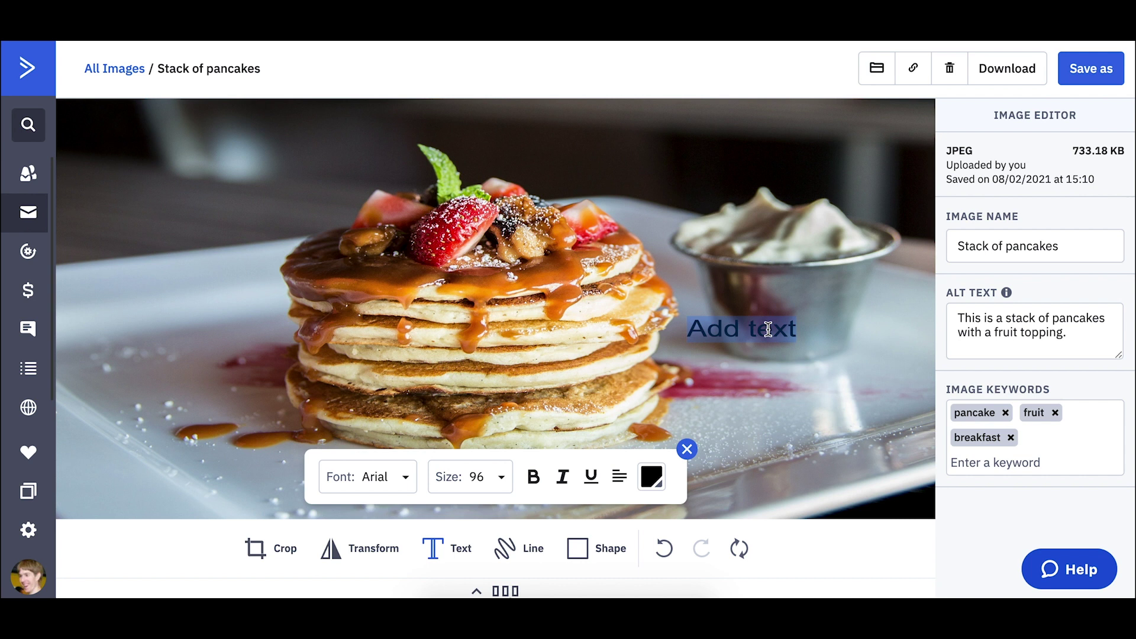
type("Look at this pancak")
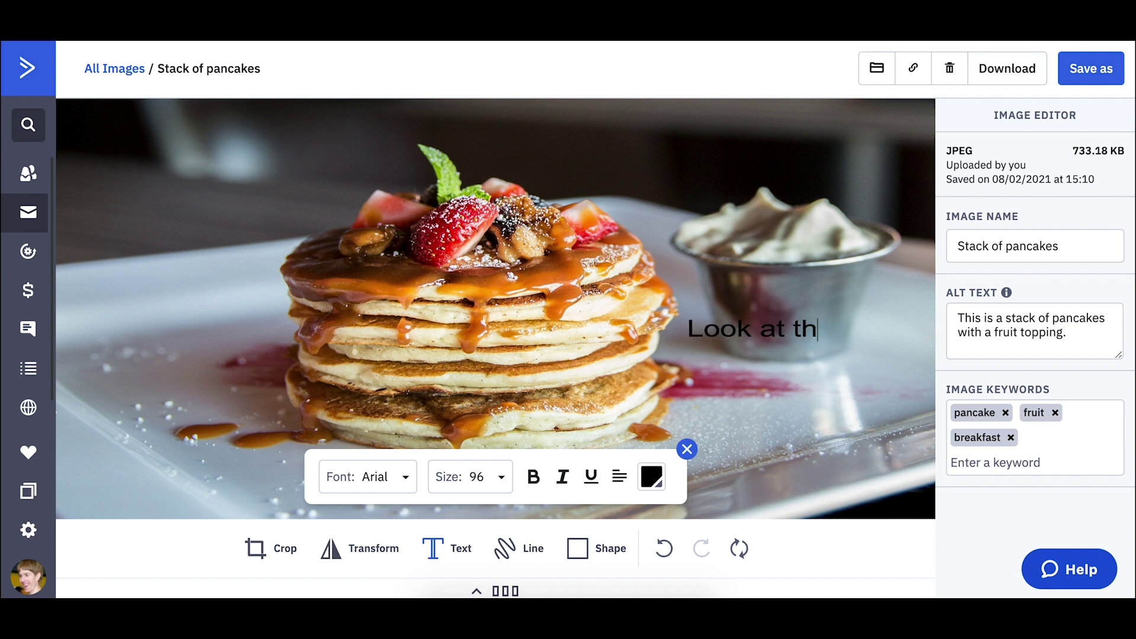
key("BackSpace")
type("ak")
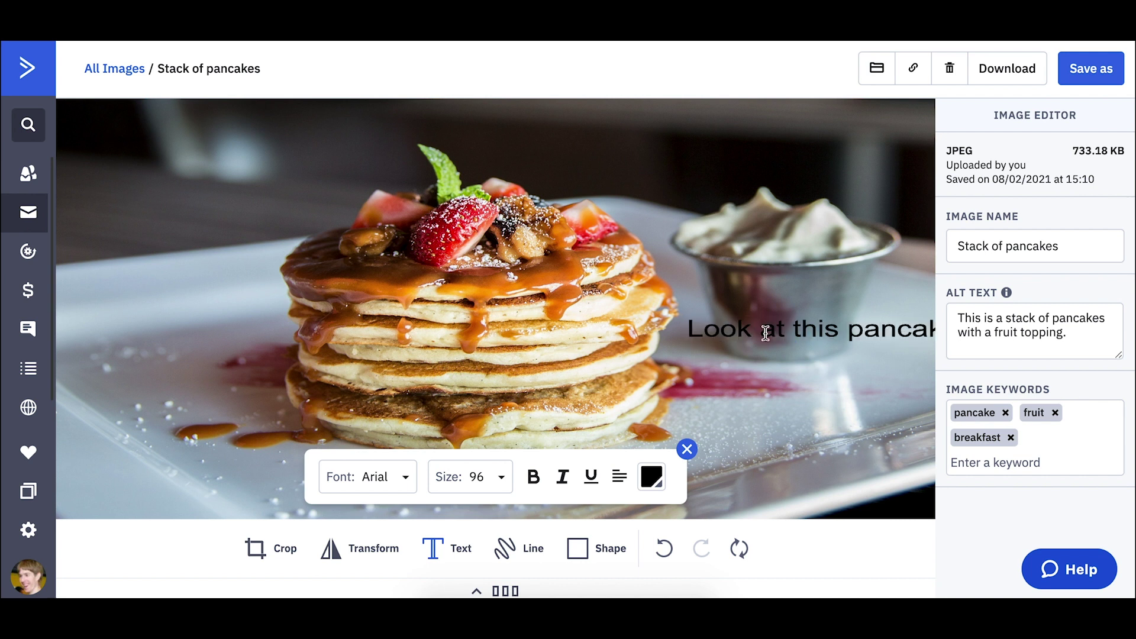
Step: Color the whole caption bright red and move it onto the dark background above the pancakes
key("ctrl+a")
left_click(651, 477)
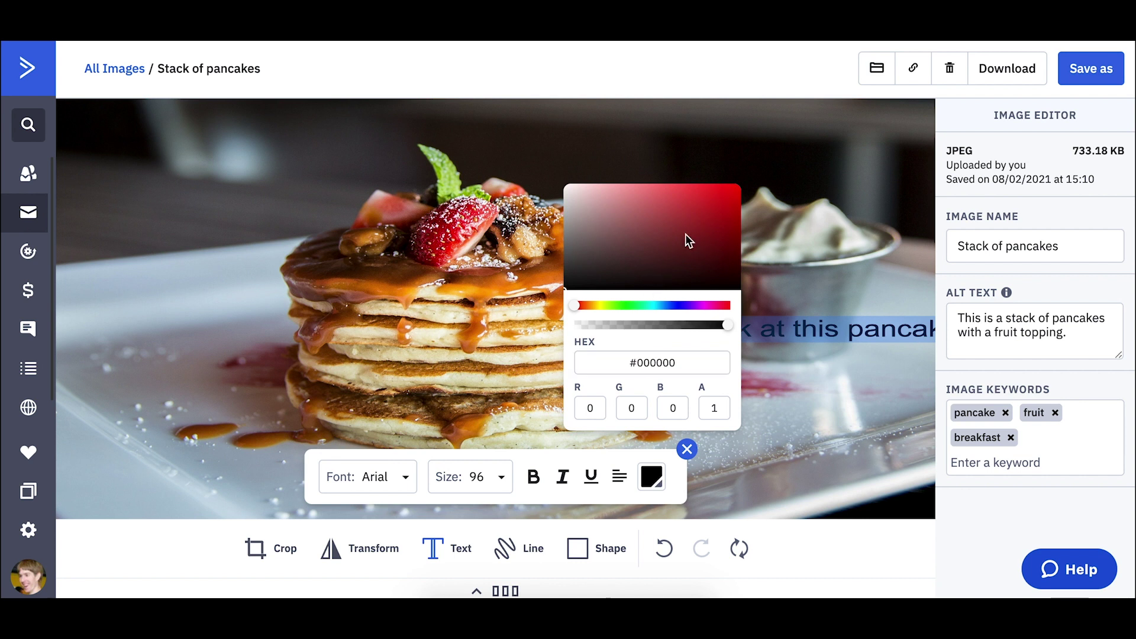
left_click(738, 190)
left_click(758, 181)
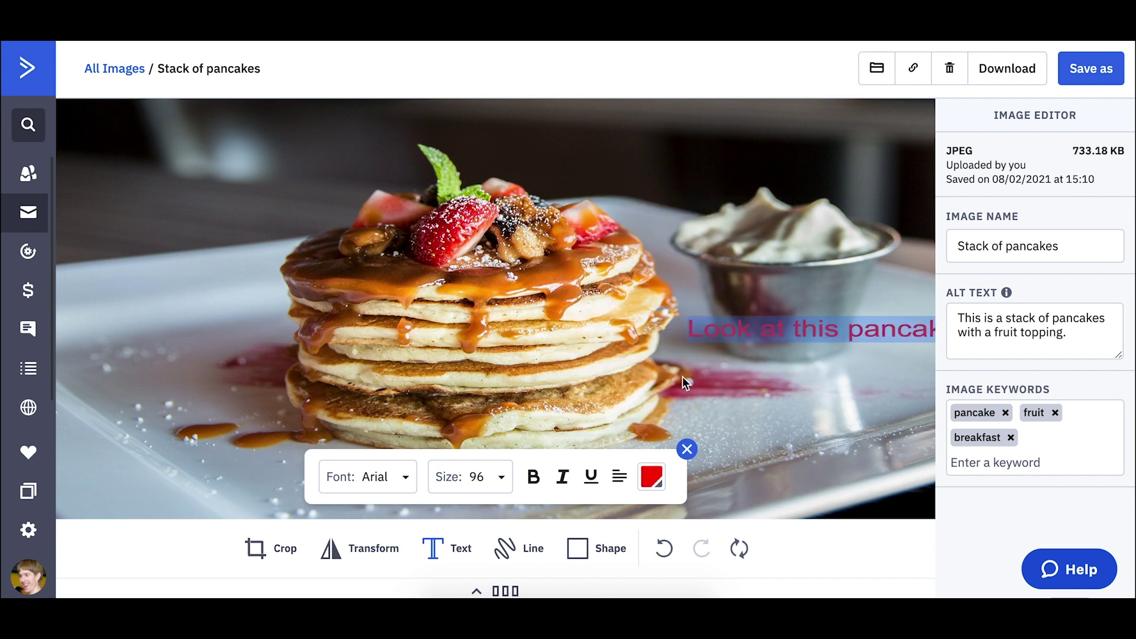
left_click(706, 332)
left_click_drag(706, 332, 523, 146)
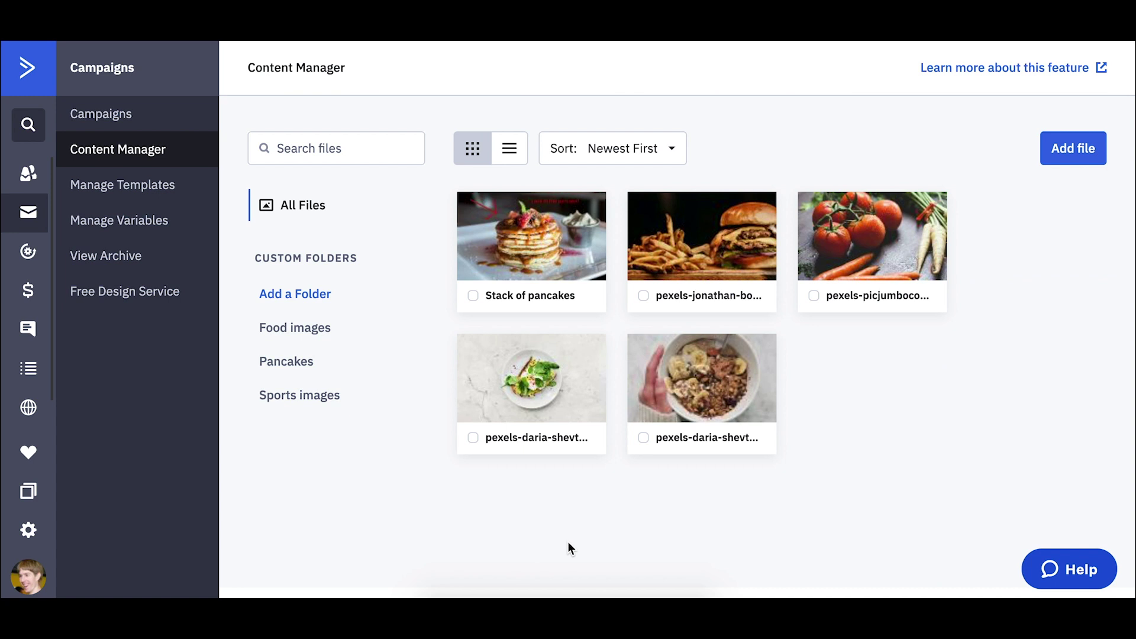
Step: Review the available sort orders for all files and show the files as a detailed list
left_click(598, 151)
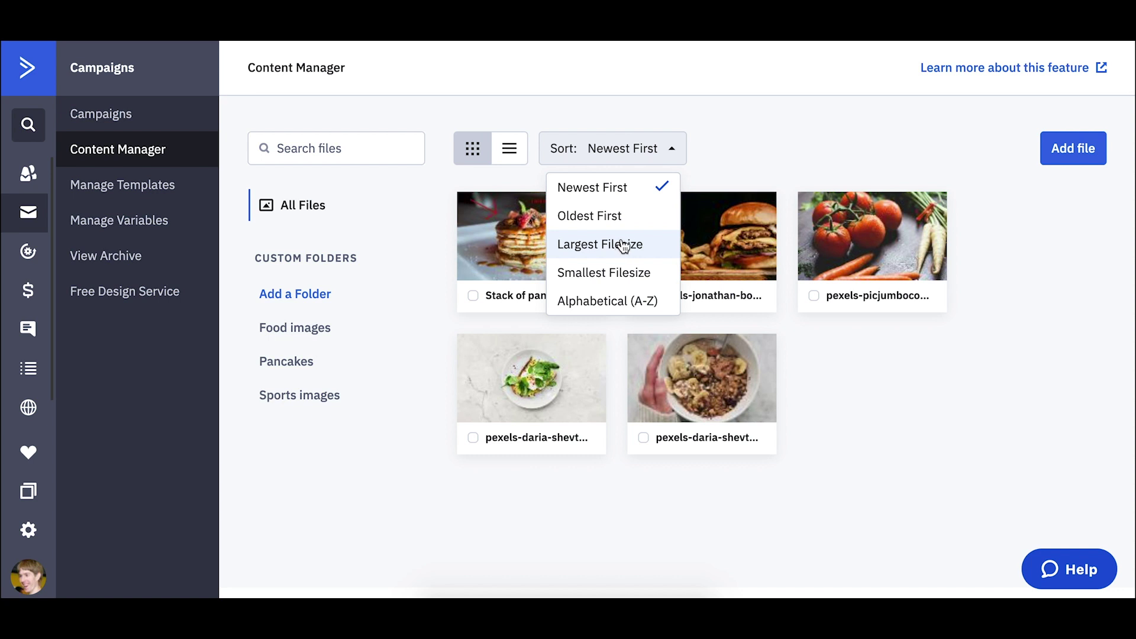
left_click(798, 161)
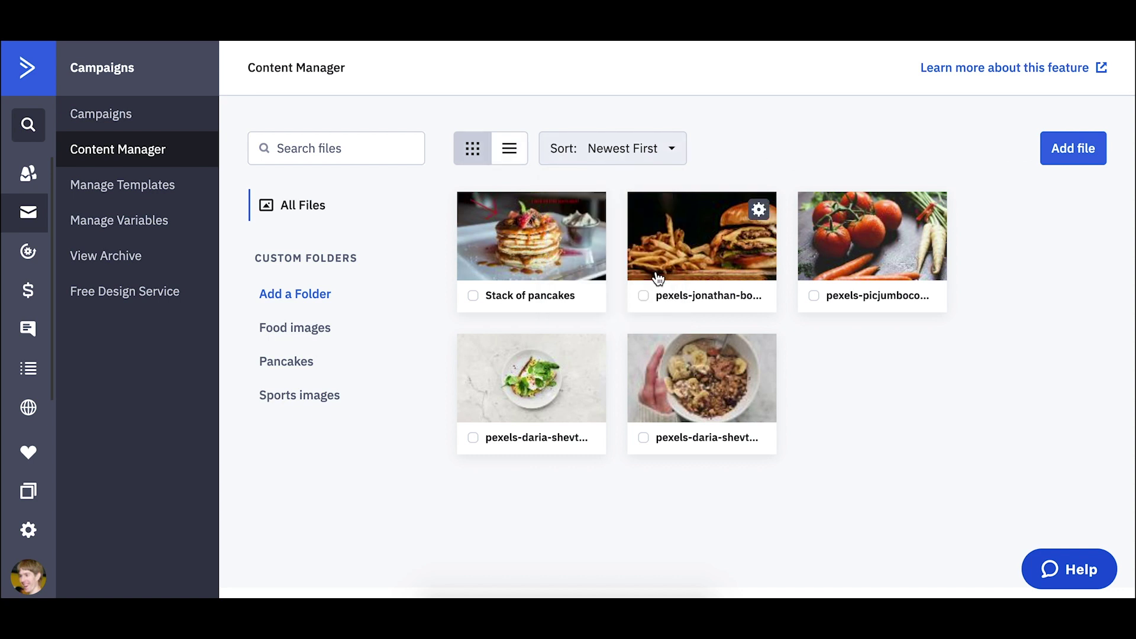
left_click(521, 156)
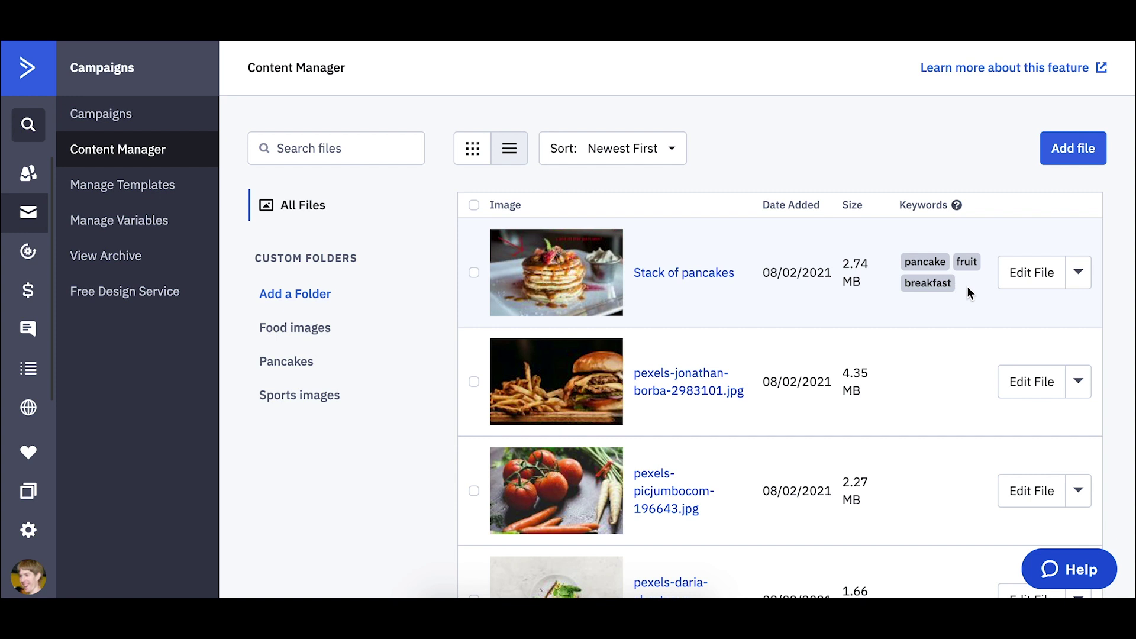
scroll(949, 353, "down", 1)
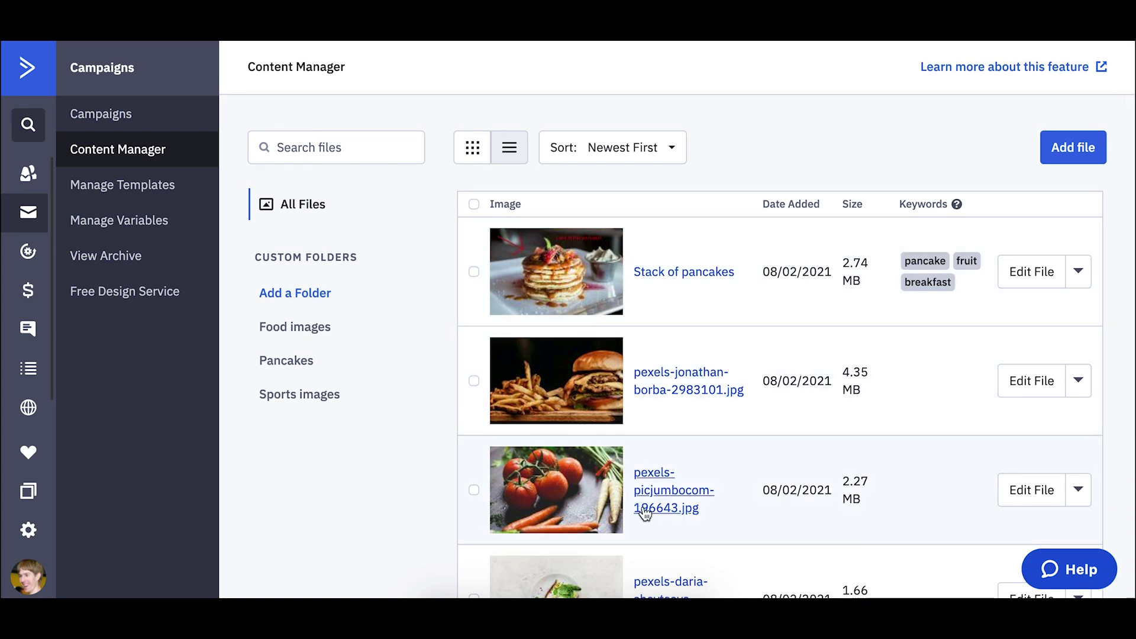
Step: Search the files for "breakfast", and return to the grid view with the search cleared
left_click(333, 137)
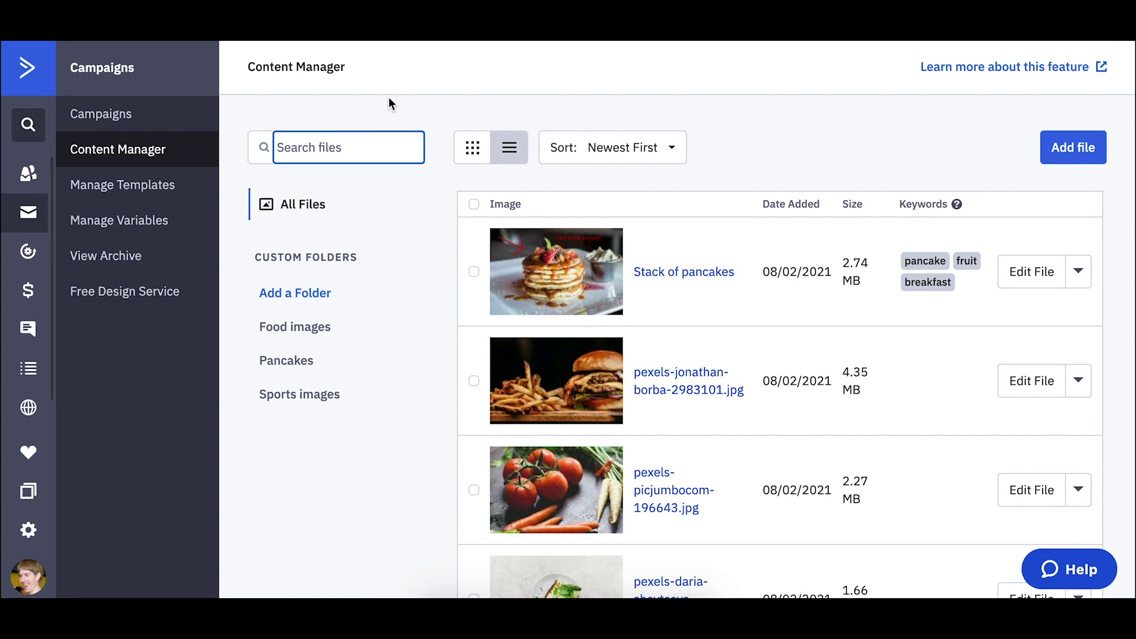
type("breakfast")
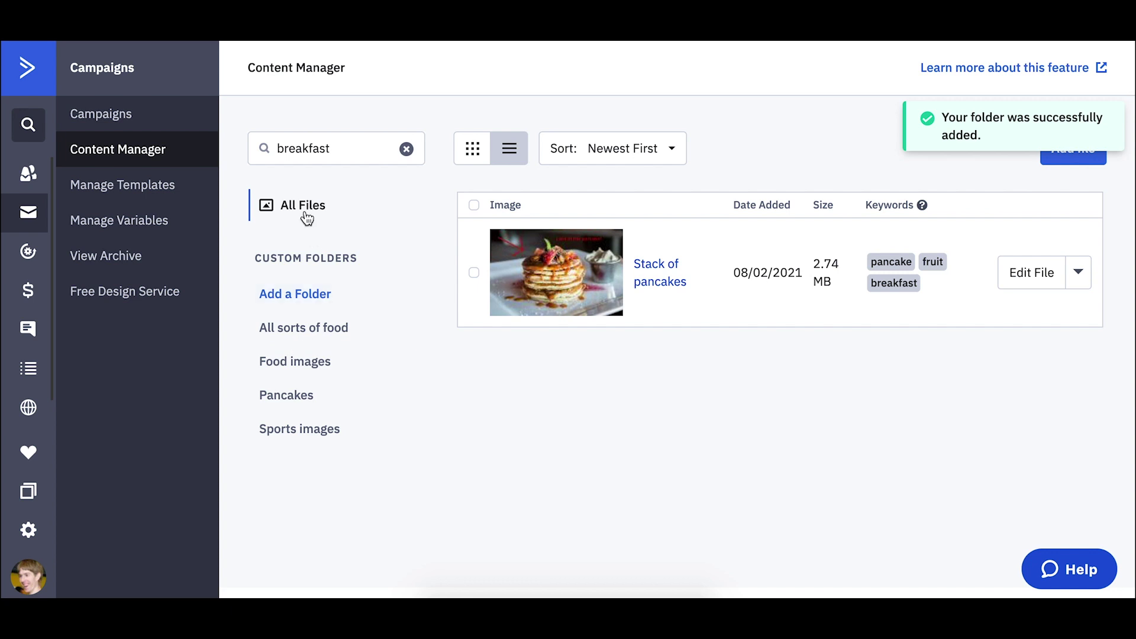
left_click(472, 148)
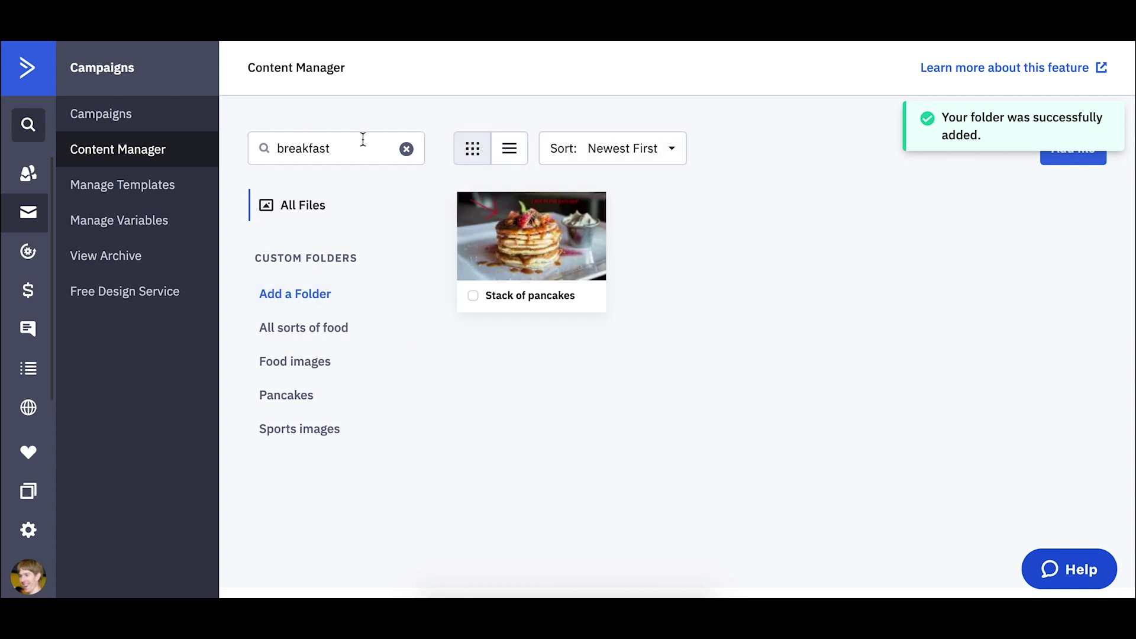
left_click(407, 149)
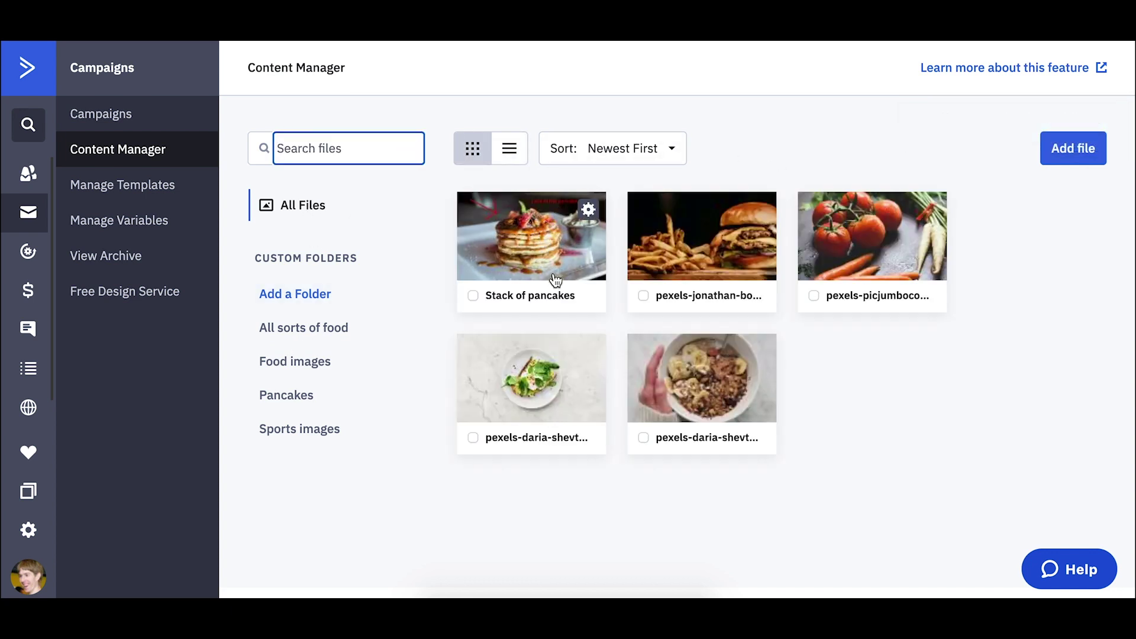
Step: Add all five images to the "All sorts of food" folder and open that folder
left_click(473, 295)
left_click(643, 295)
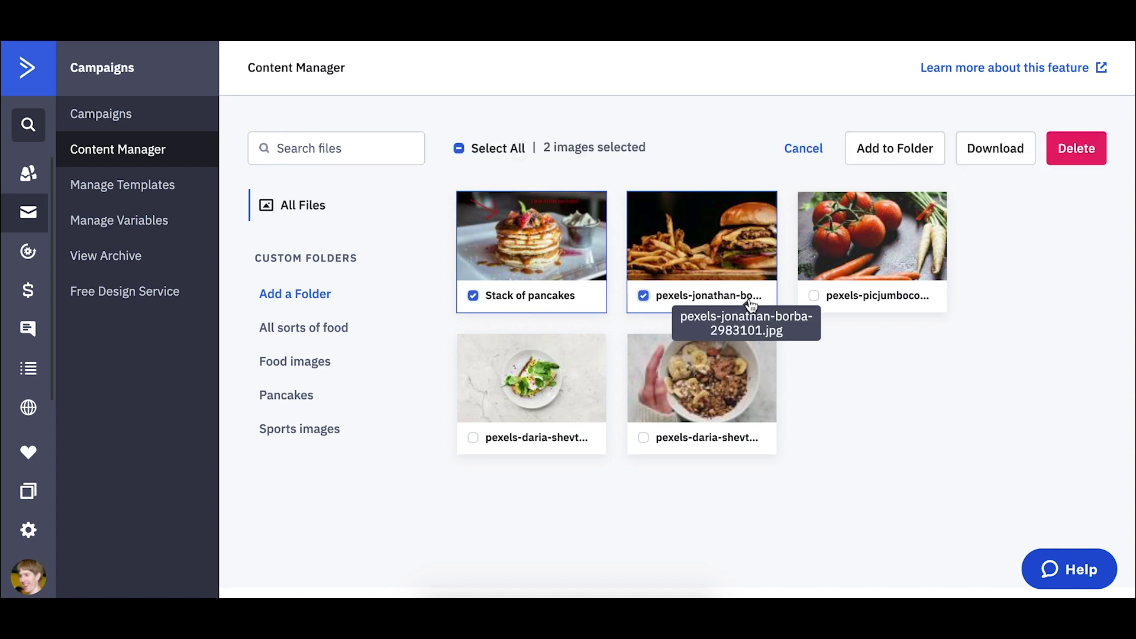
left_click(814, 295)
left_click(473, 439)
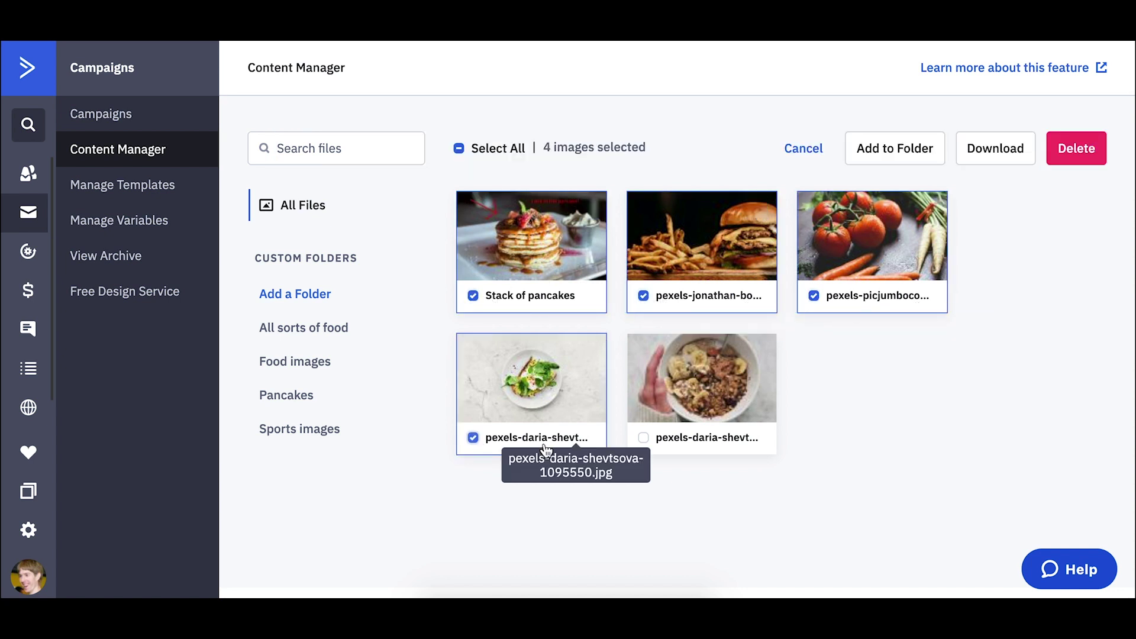
left_click(643, 438)
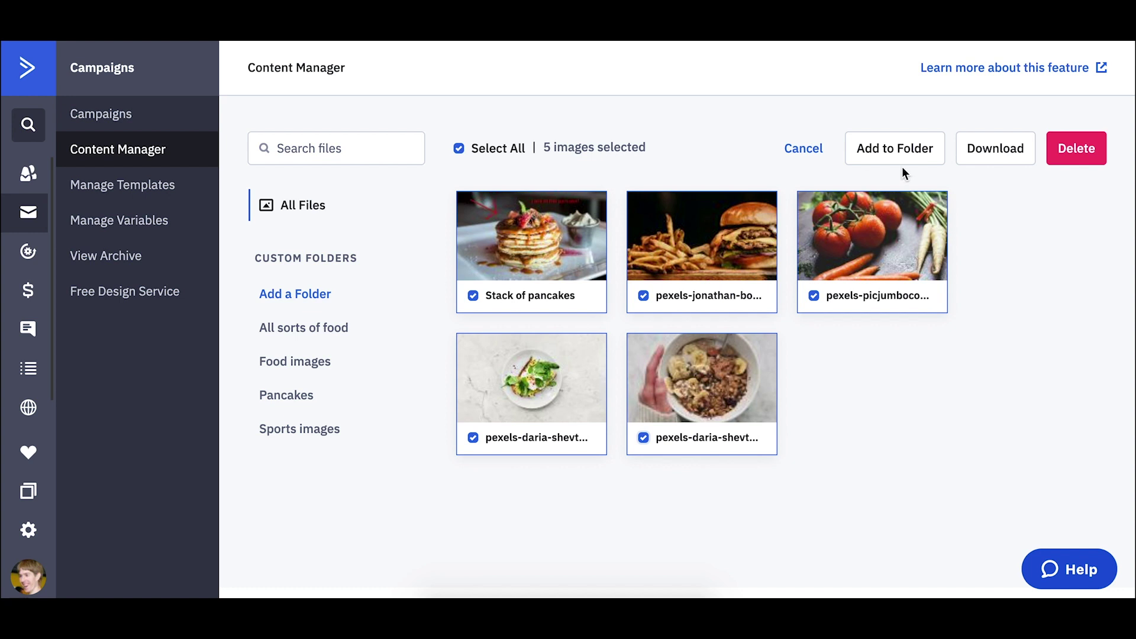
left_click(887, 148)
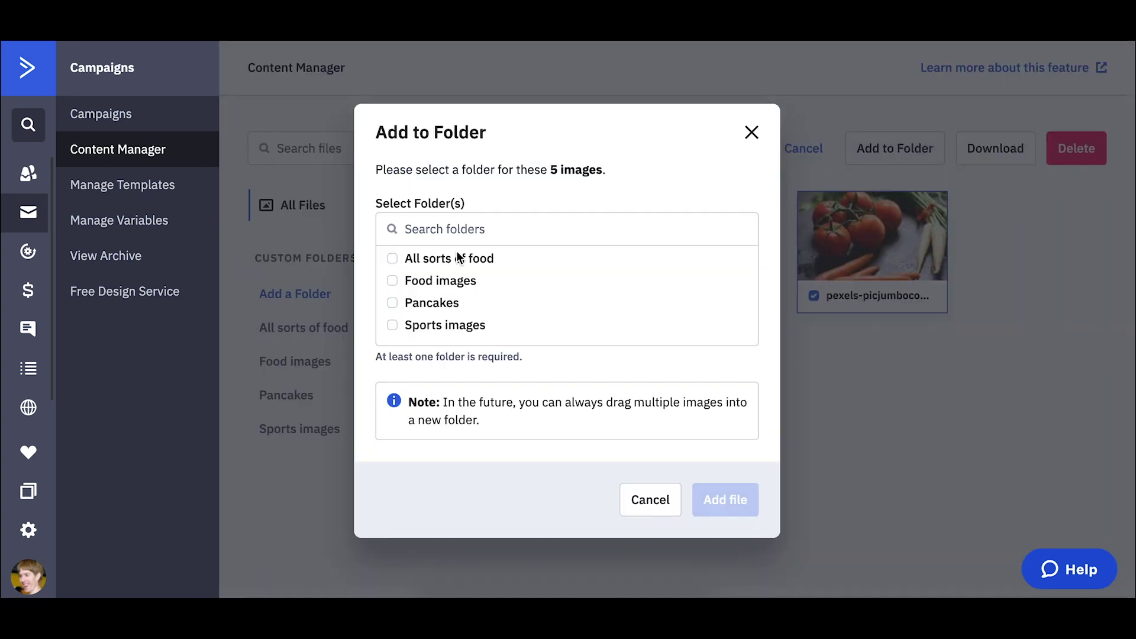
left_click(392, 258)
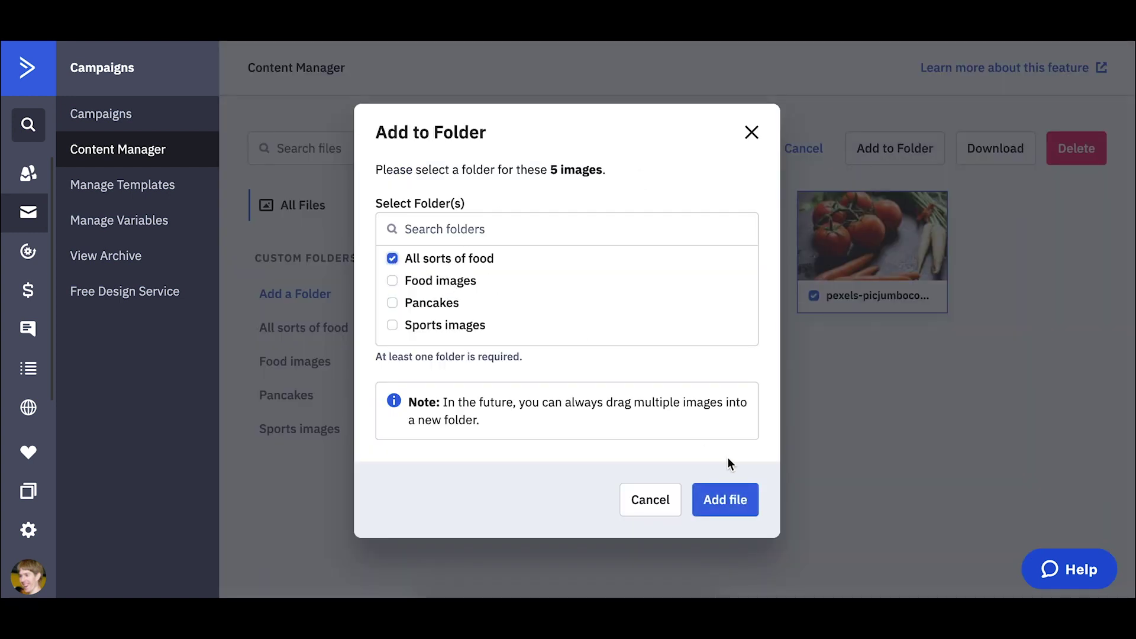
left_click(735, 502)
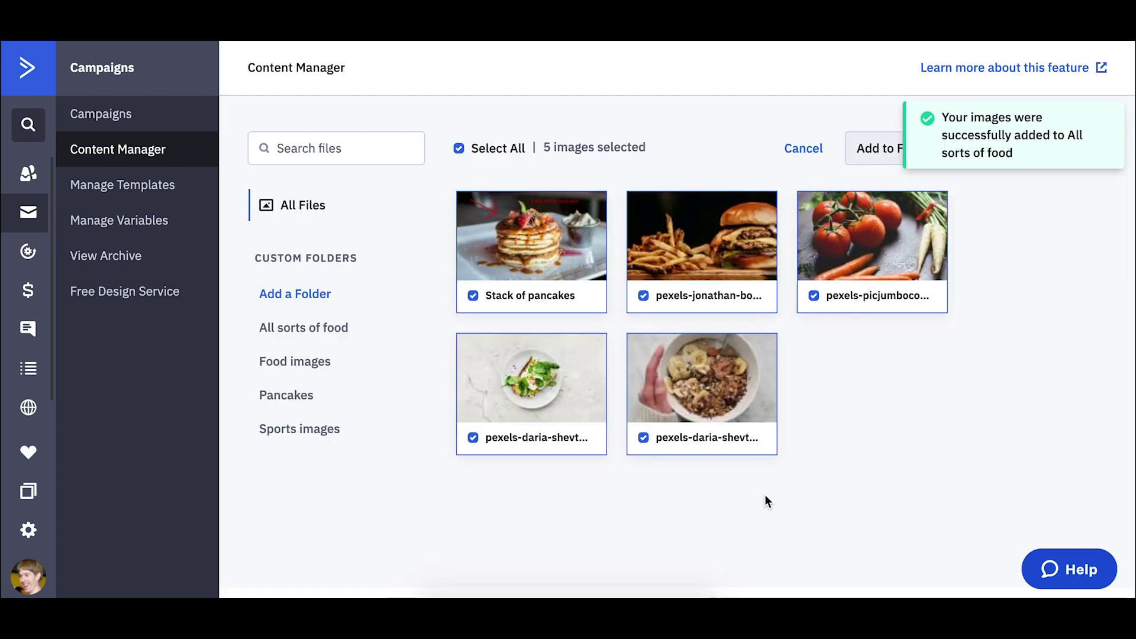
left_click(308, 327)
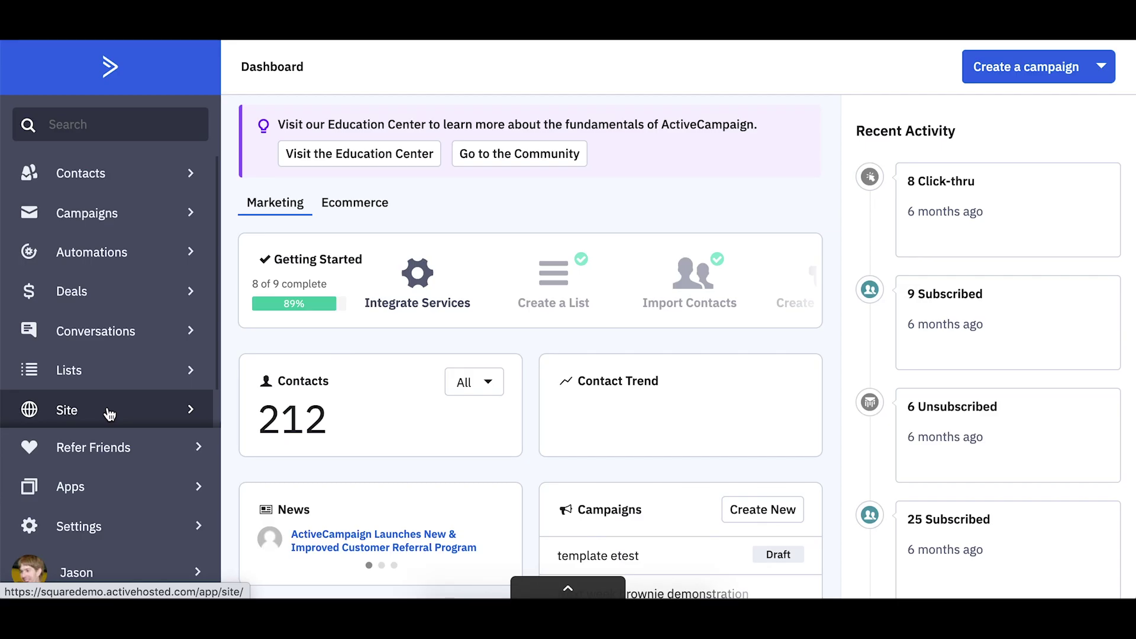
Step: Go to the Site section and look through the landing pages in the Default folder
left_click(109, 414)
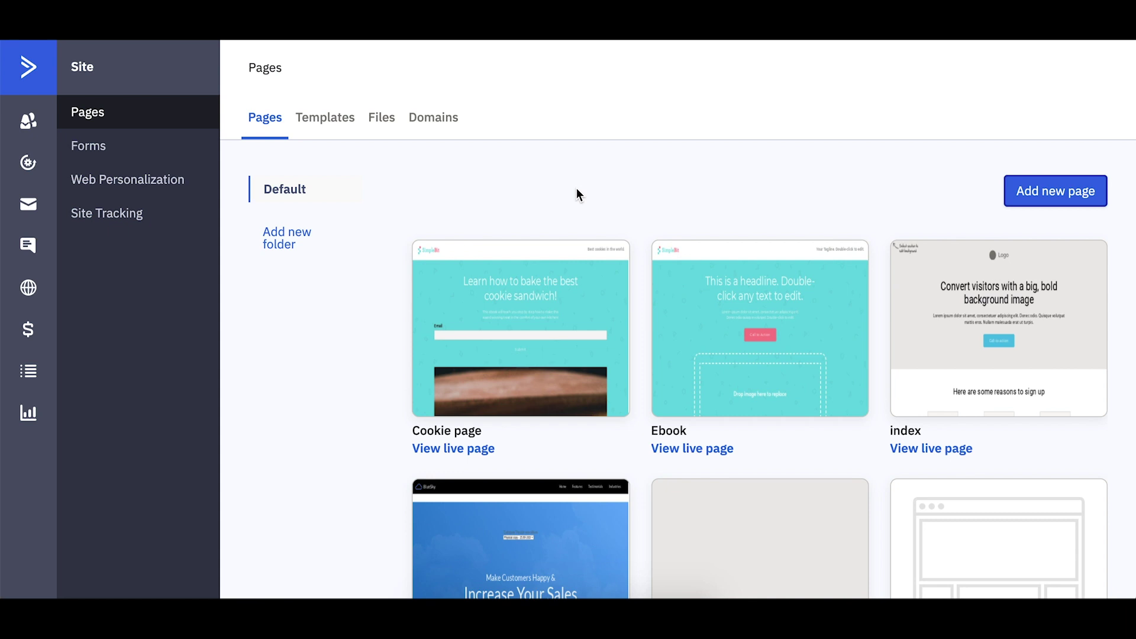
mouse_move(462, 309)
mouse_move(954, 372)
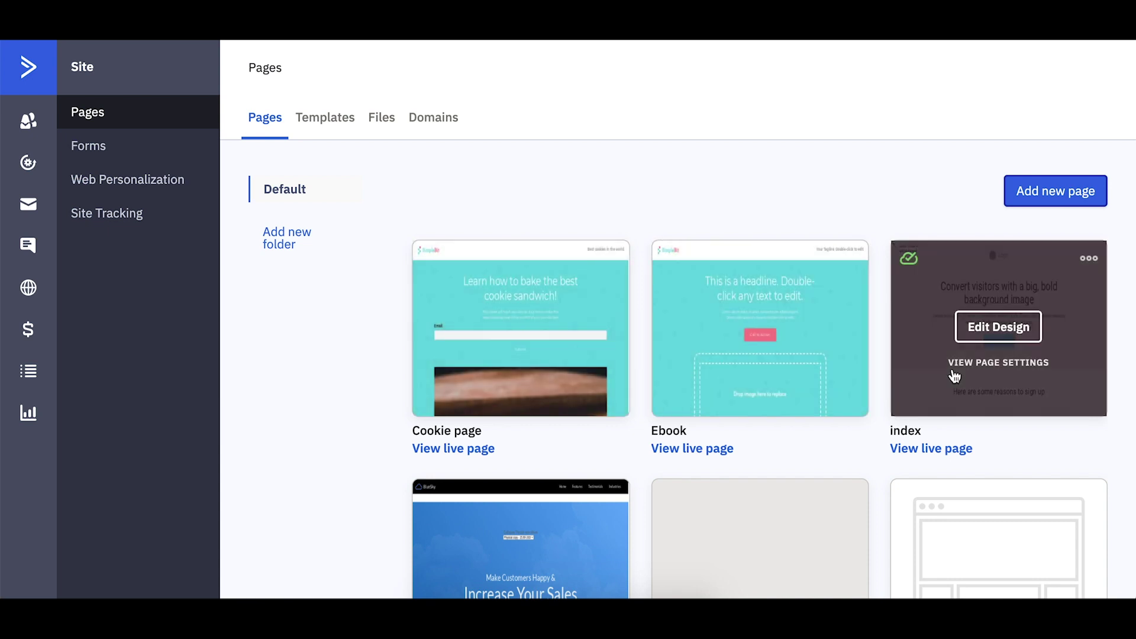
scroll(926, 406, "down", 5)
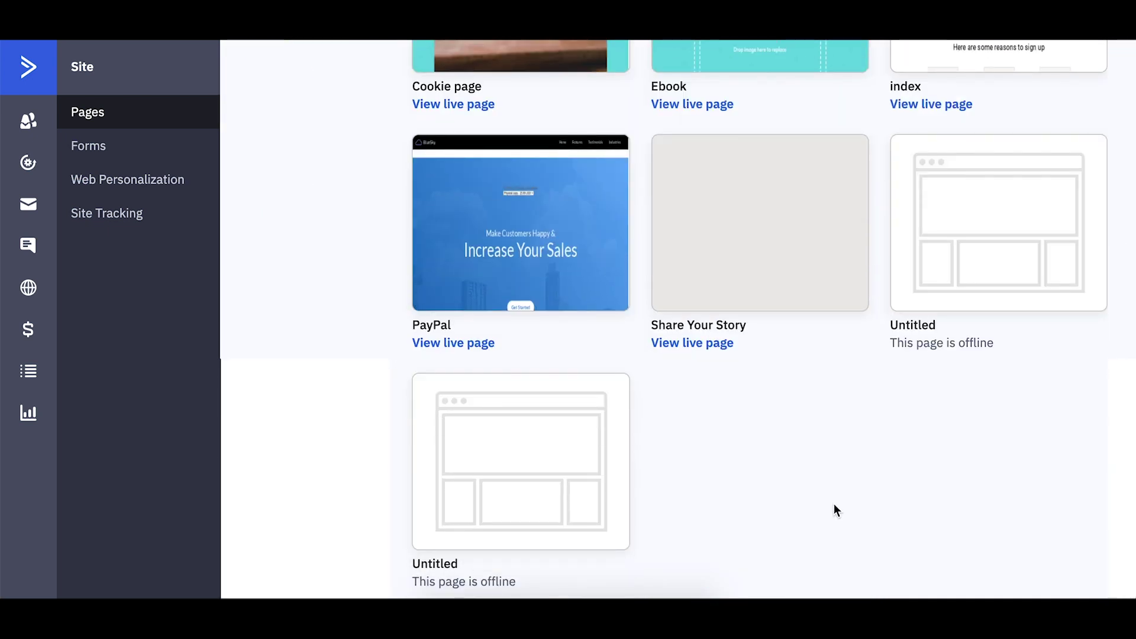
scroll(836, 502, "up", 5)
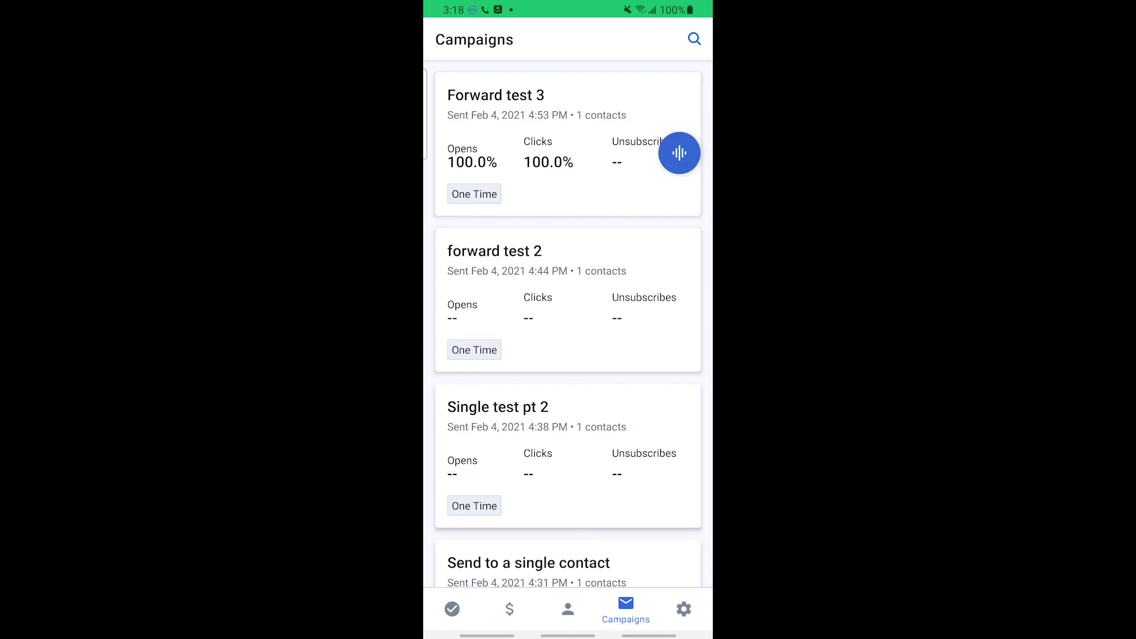
Step: In the mobile app, search the campaigns for "si" and clear the search
left_click(694, 39)
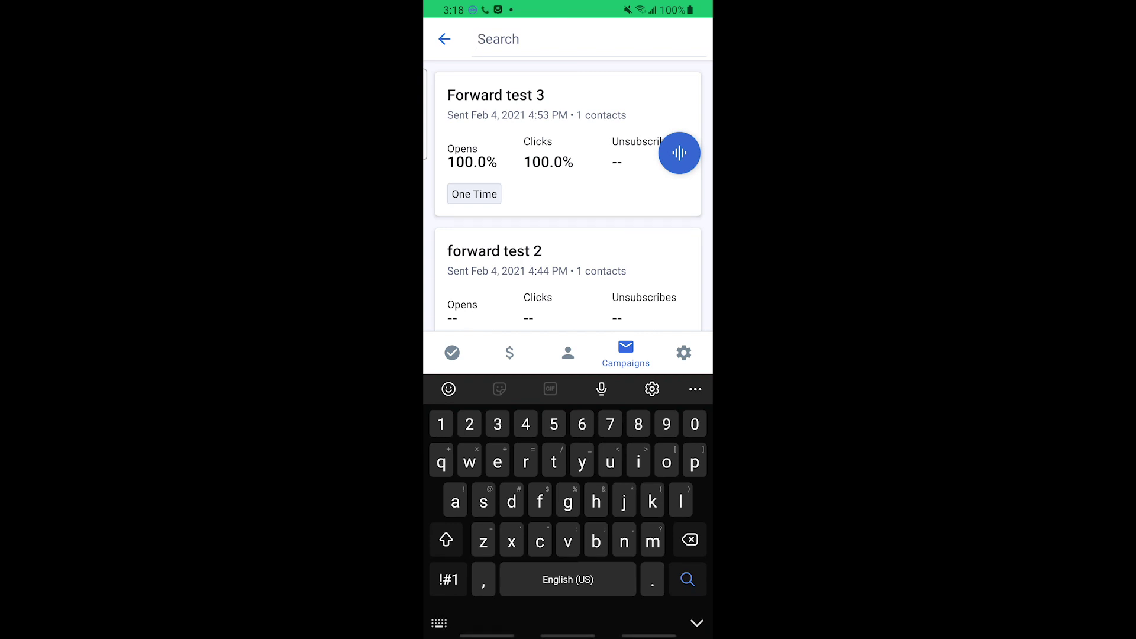
type("s")
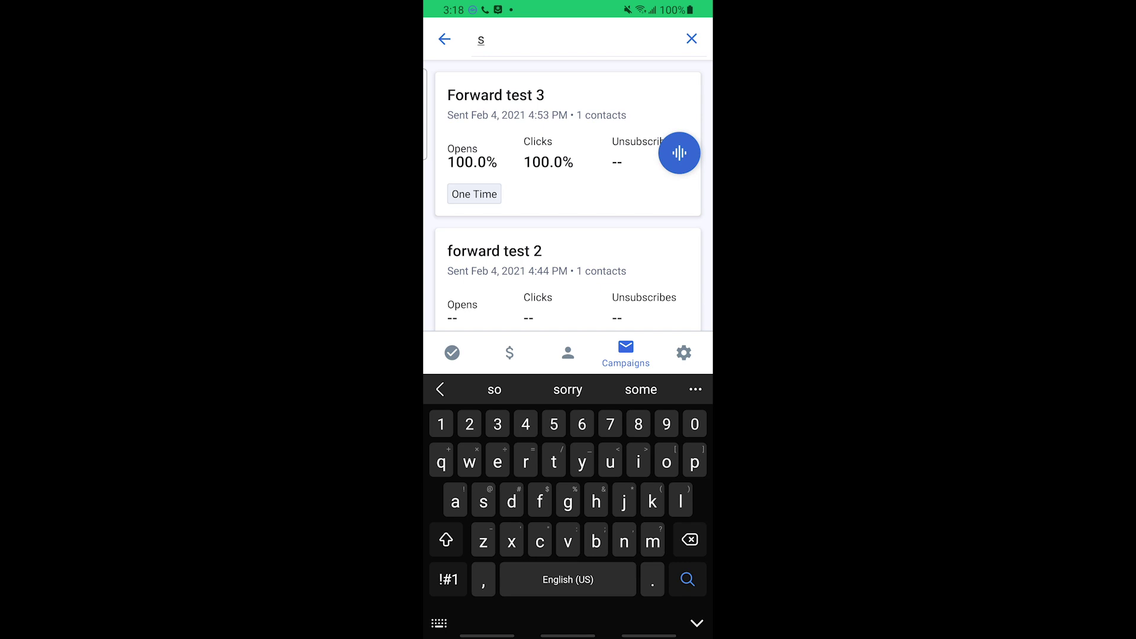
type("i")
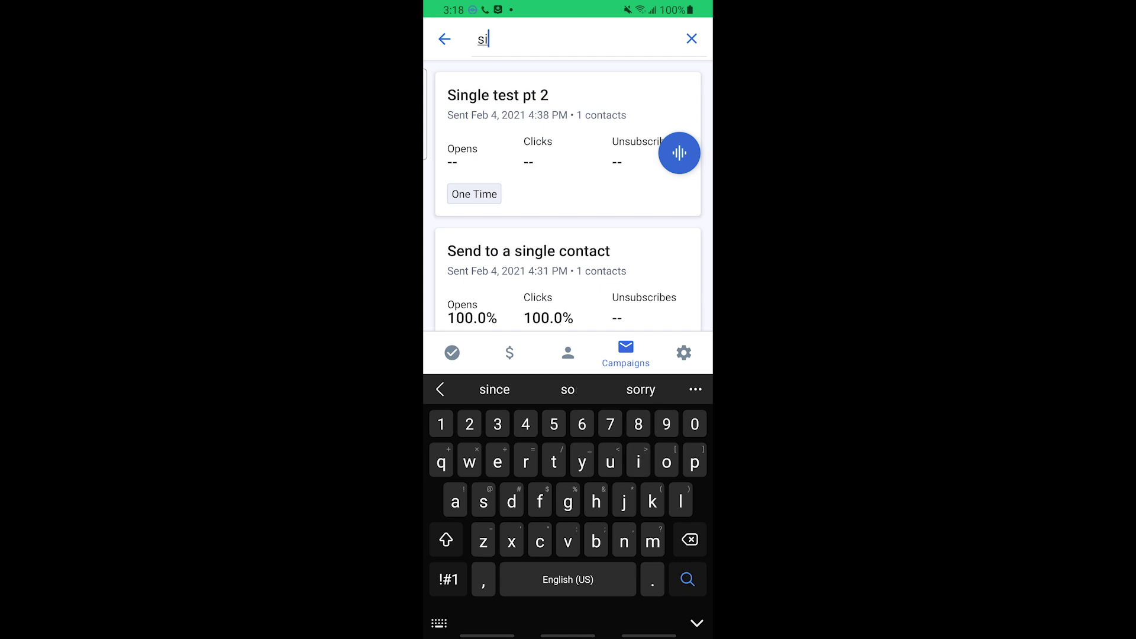
key("BackSpace")
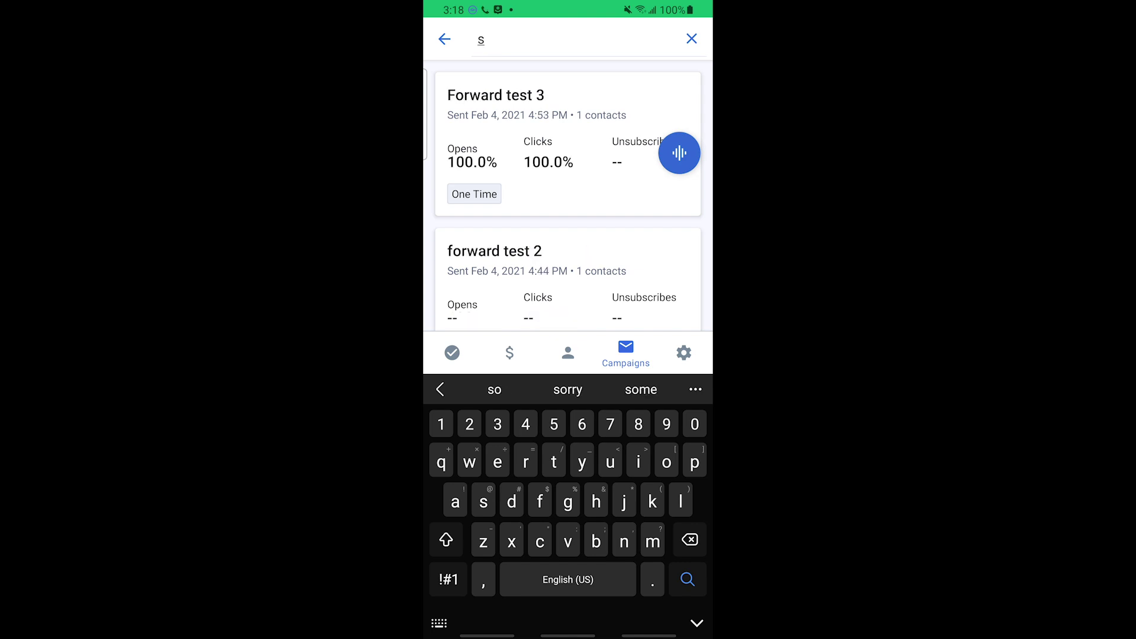
key("BackSpace")
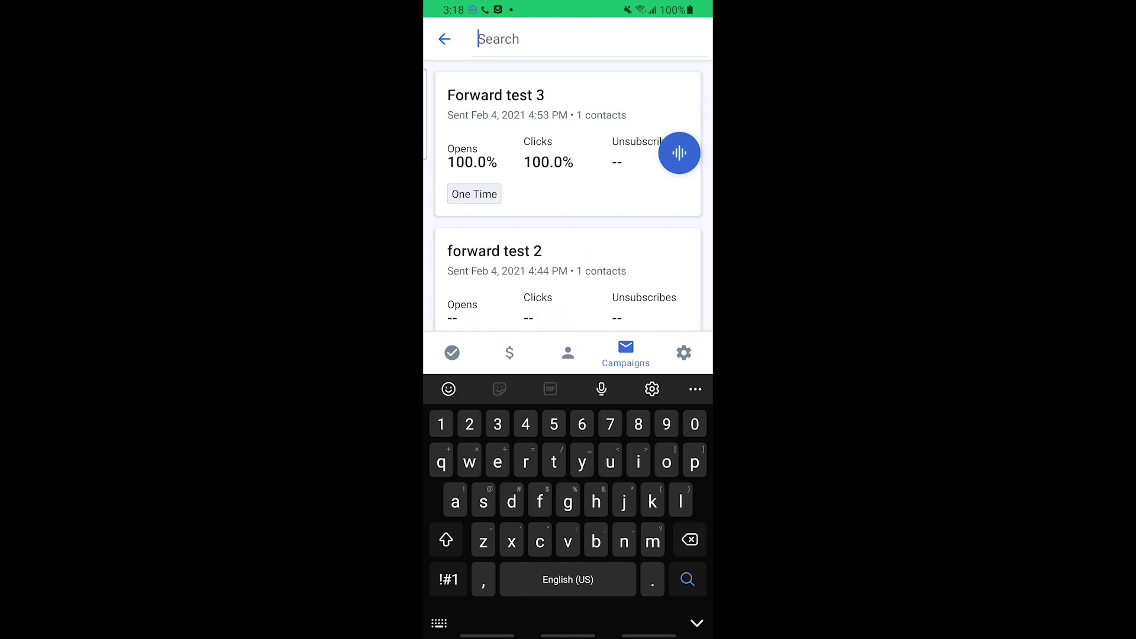
Step: Search the campaigns for "3", replace the term with "yt", and empty the search again
type("3")
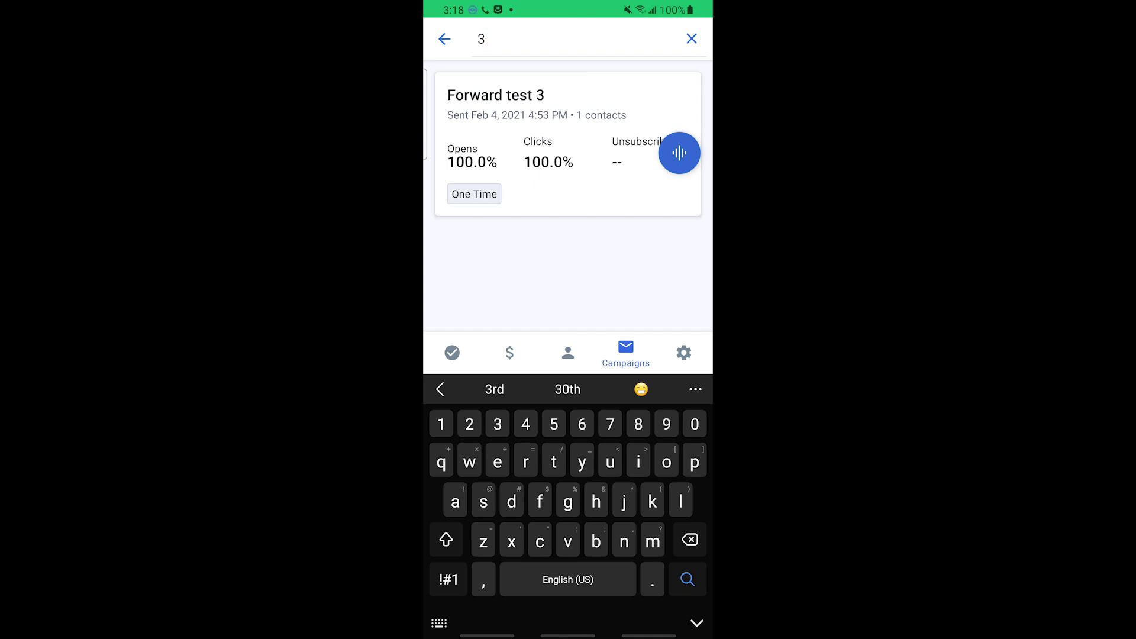
key("BackSpace")
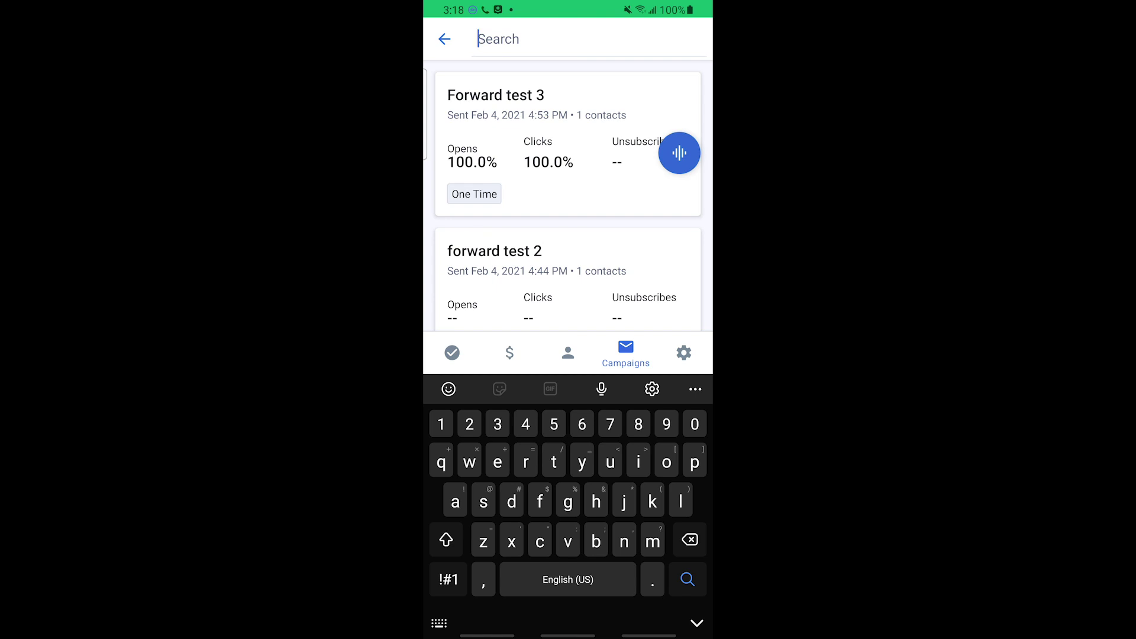
type("yt")
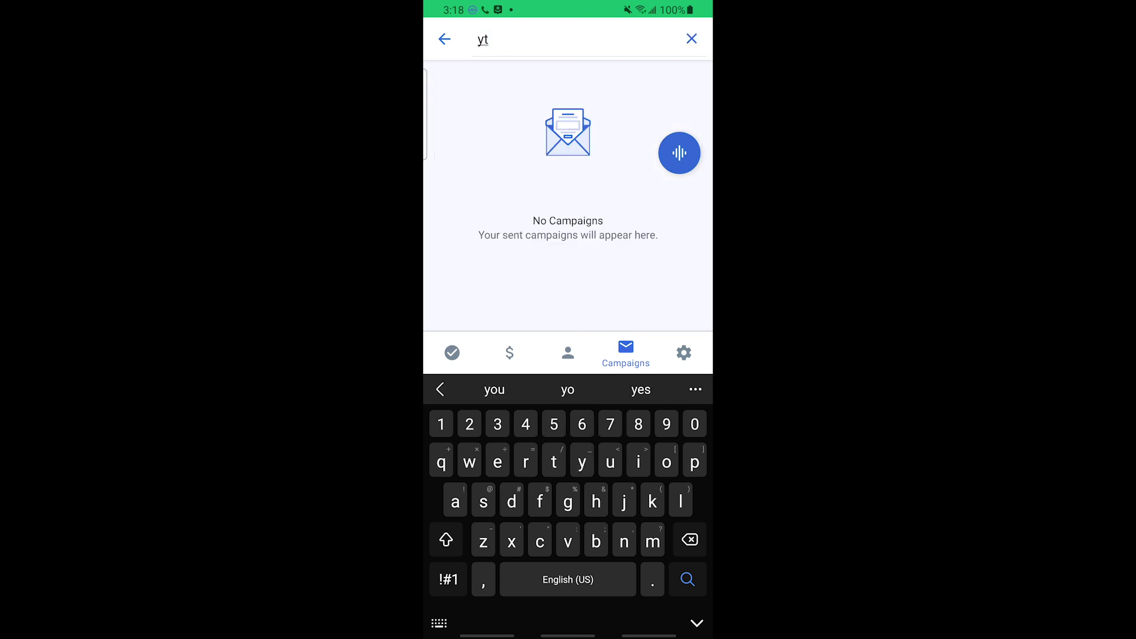
key("BackSpace")
key("BackSpace")
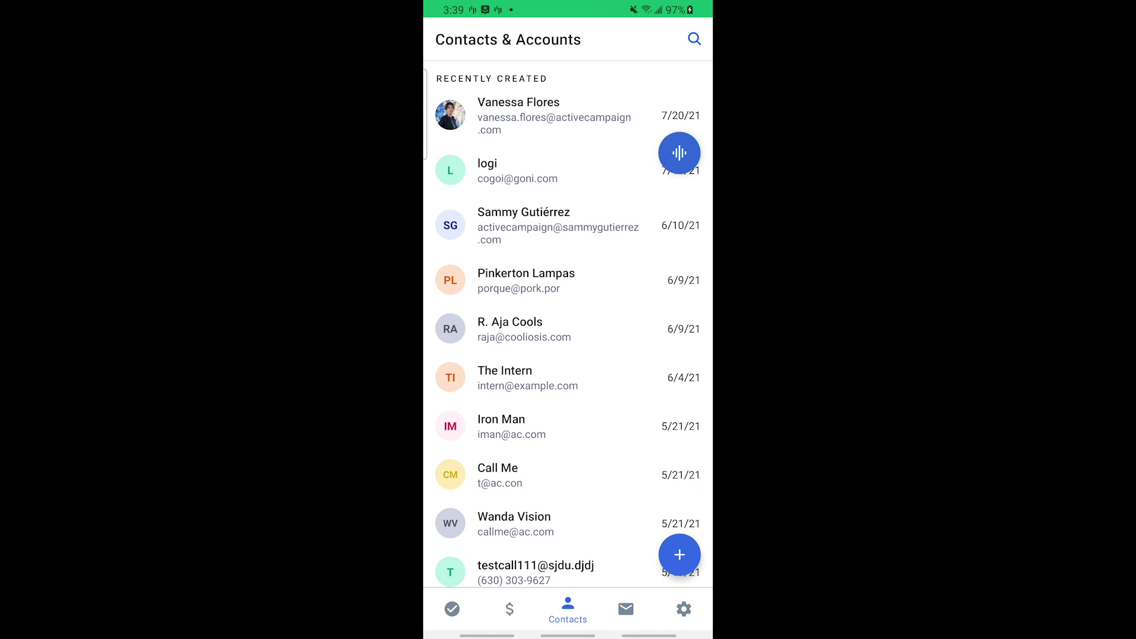
Step: Start an email to the intern contact from the uncategorized saved response reading "Saved Response body", using Gmail
left_click(533, 377)
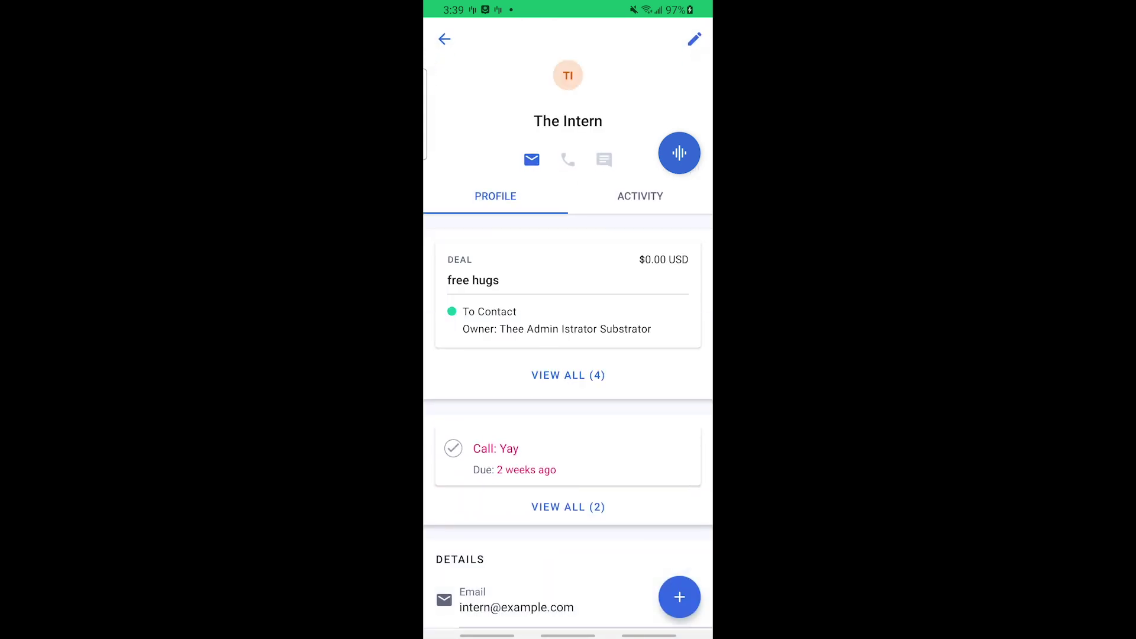
left_click(531, 159)
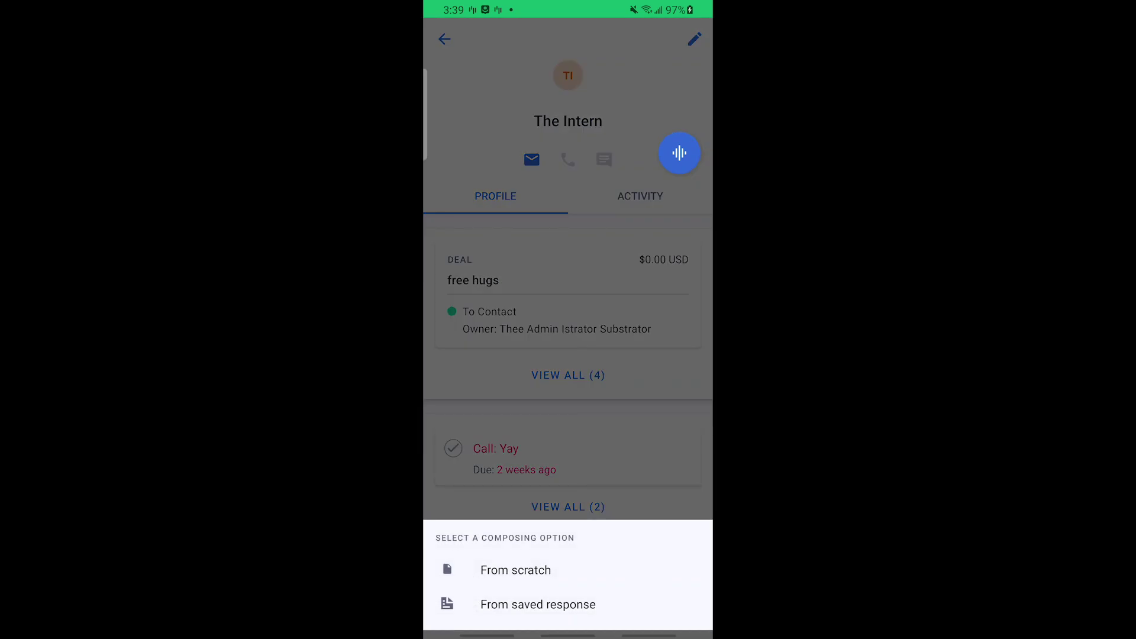
left_click(537, 604)
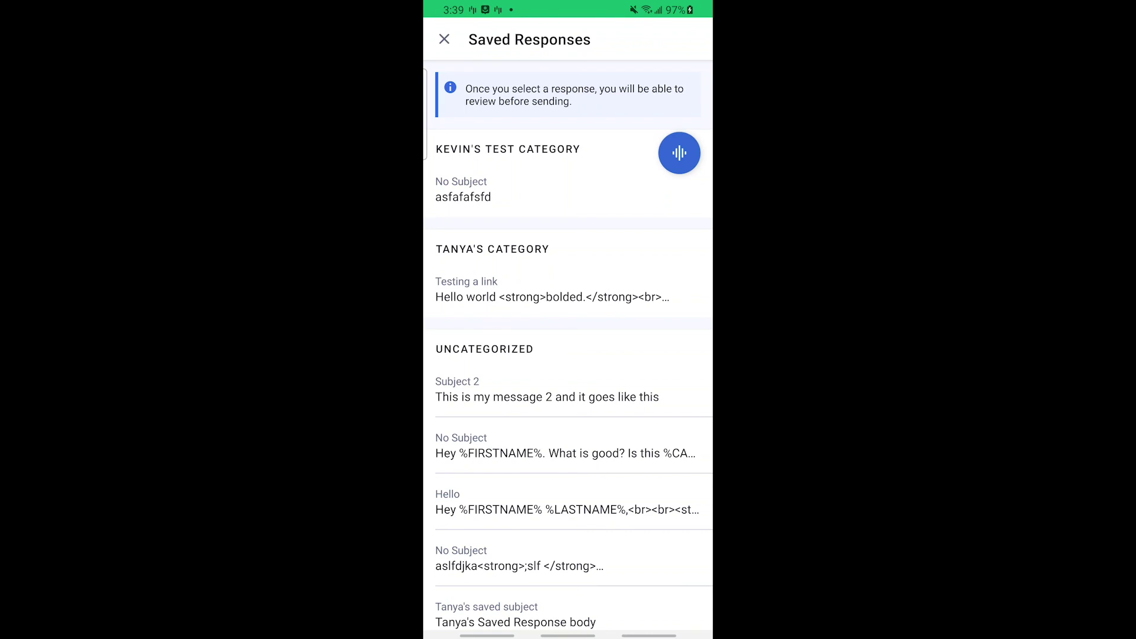
left_click(520, 389)
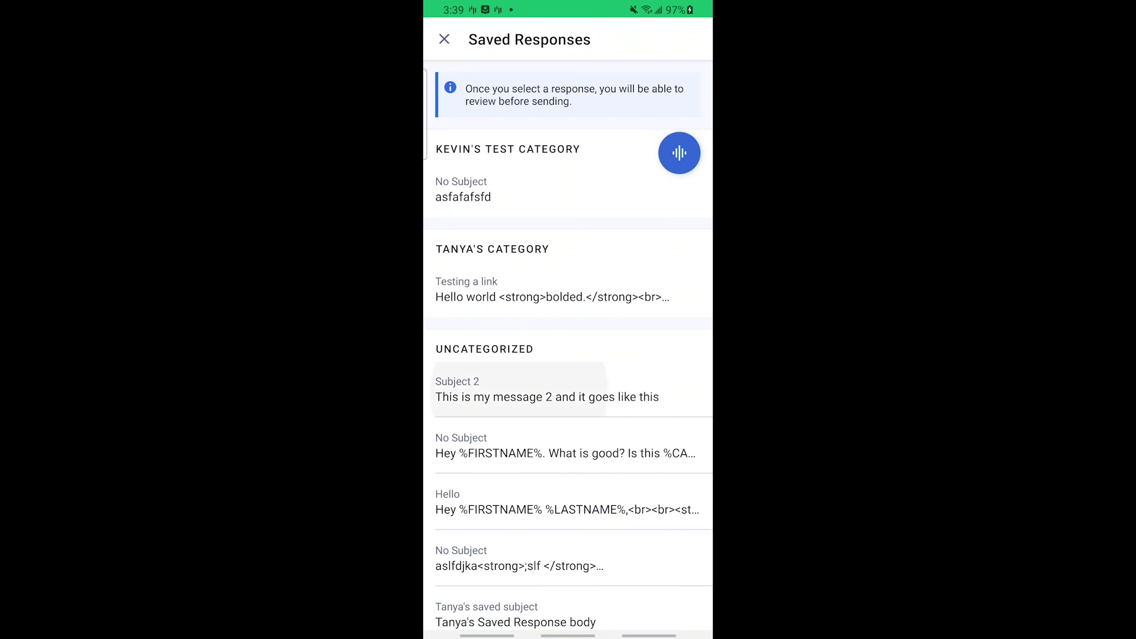
scroll(568, 379, "down", 3)
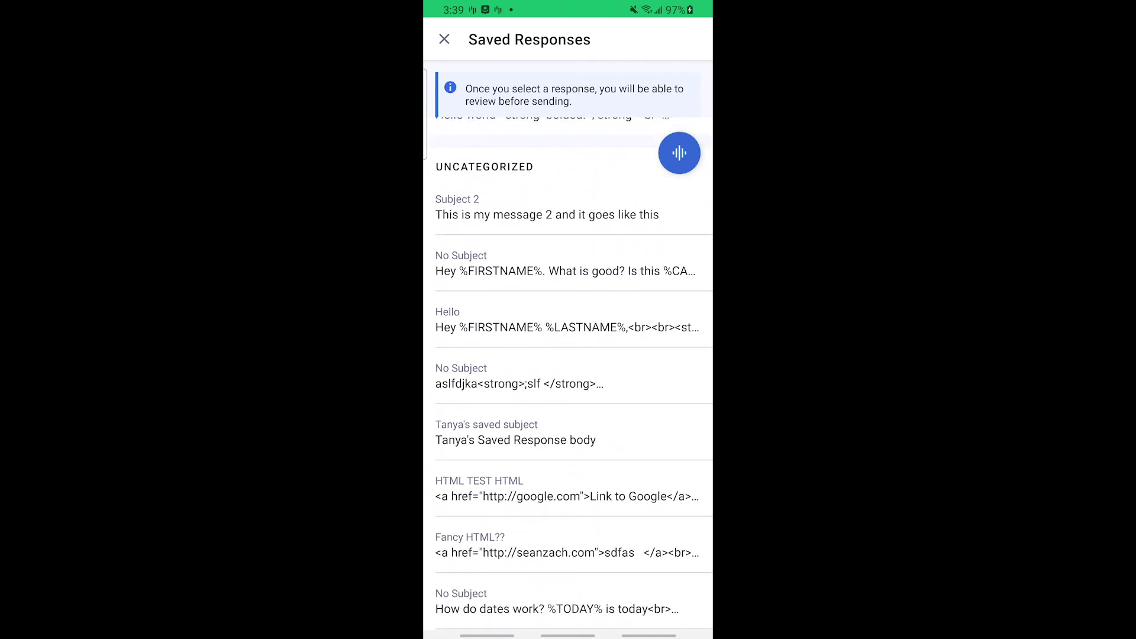
left_click(515, 433)
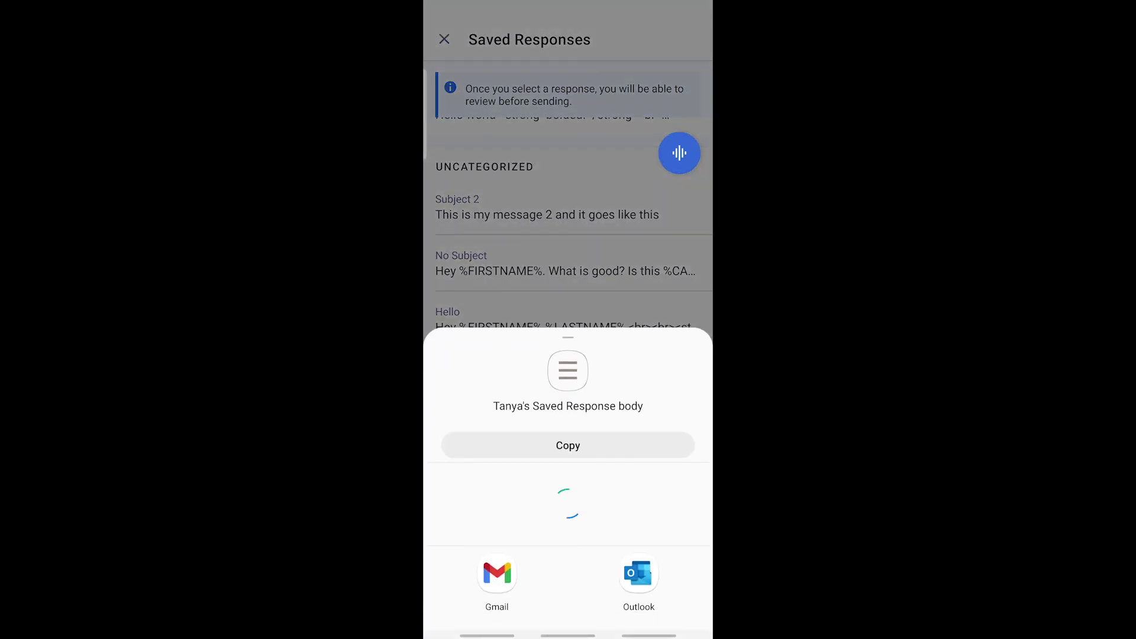
left_click(497, 573)
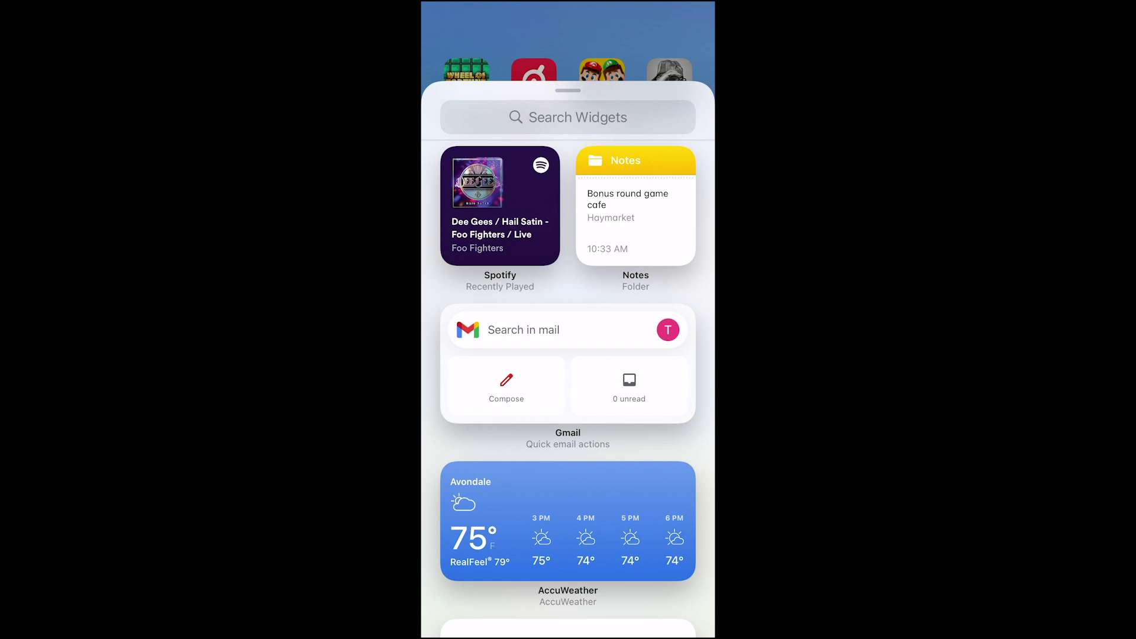
Step: Search the iPhone widgets for "Acti", preview all four ActiveCampaign task widget layouts, and close the preview without adding one
left_click(568, 117)
type("Acti")
left_click(532, 170)
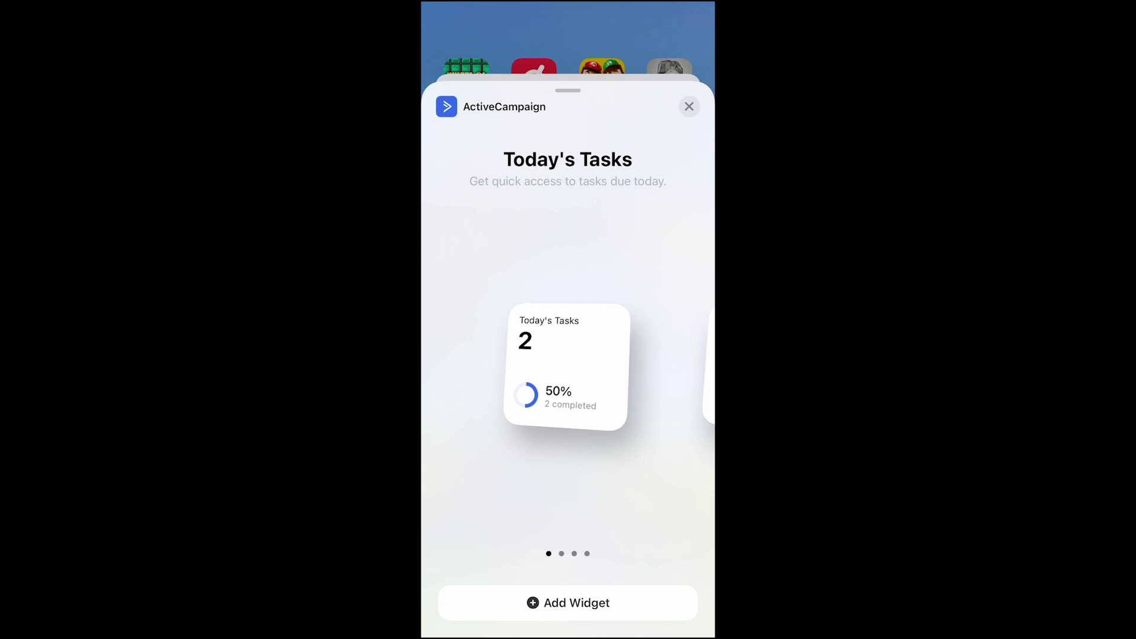
left_click_drag(616, 367, 450, 367)
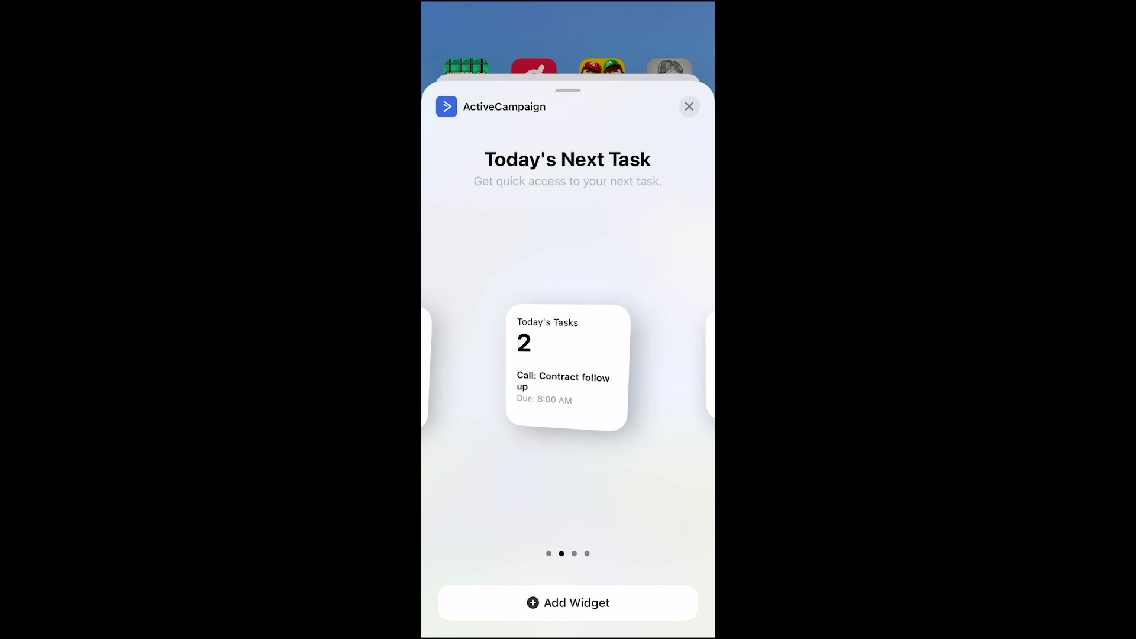
left_click_drag(615, 367, 450, 367)
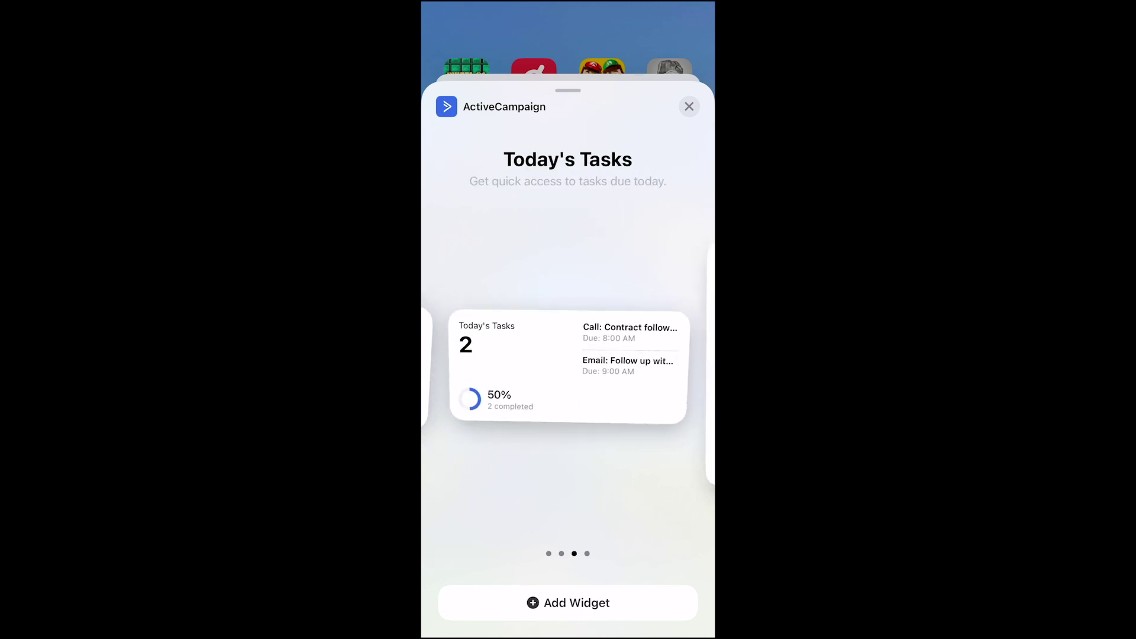
left_click_drag(615, 367, 450, 367)
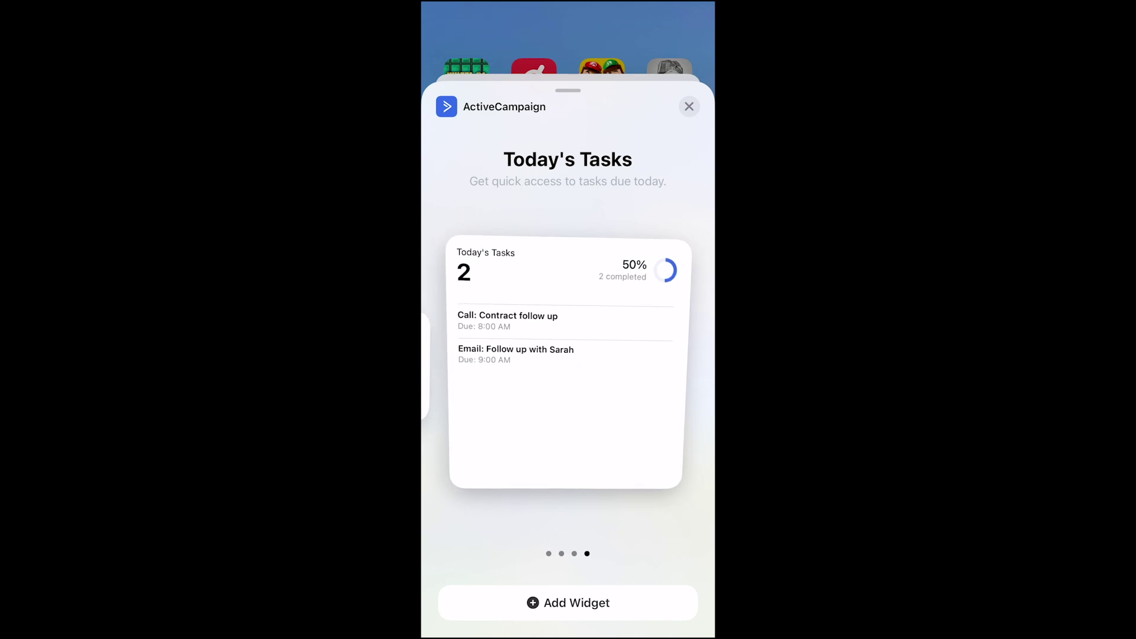
left_click(690, 106)
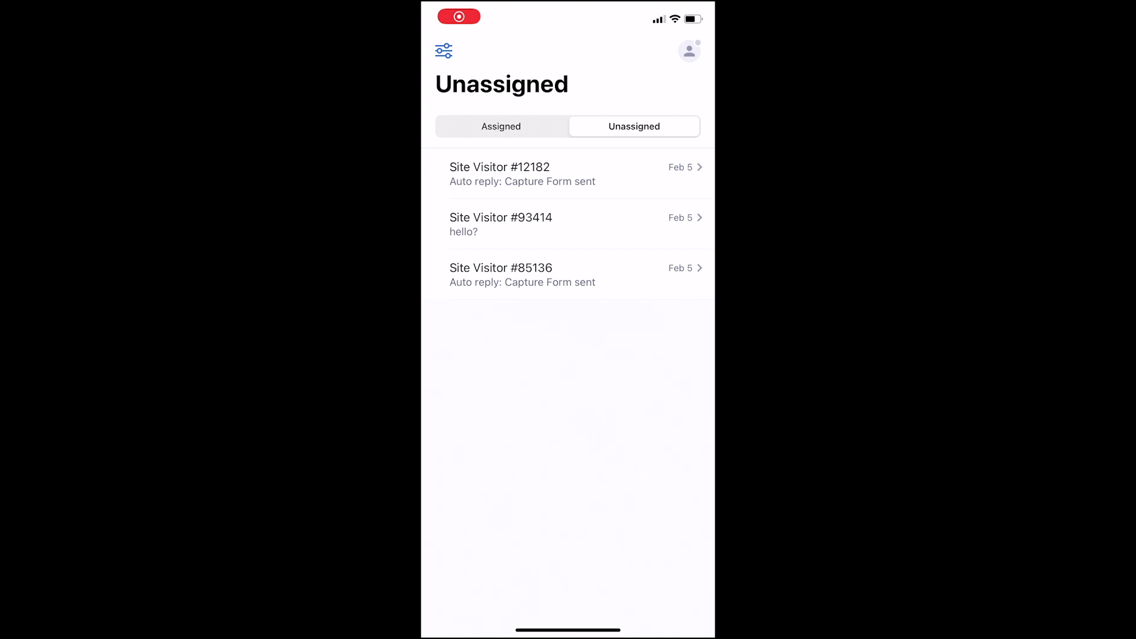
Step: Open the first unassigned site visitor conversation and view the ebook page it began on before switching back from the browser
left_click(567, 174)
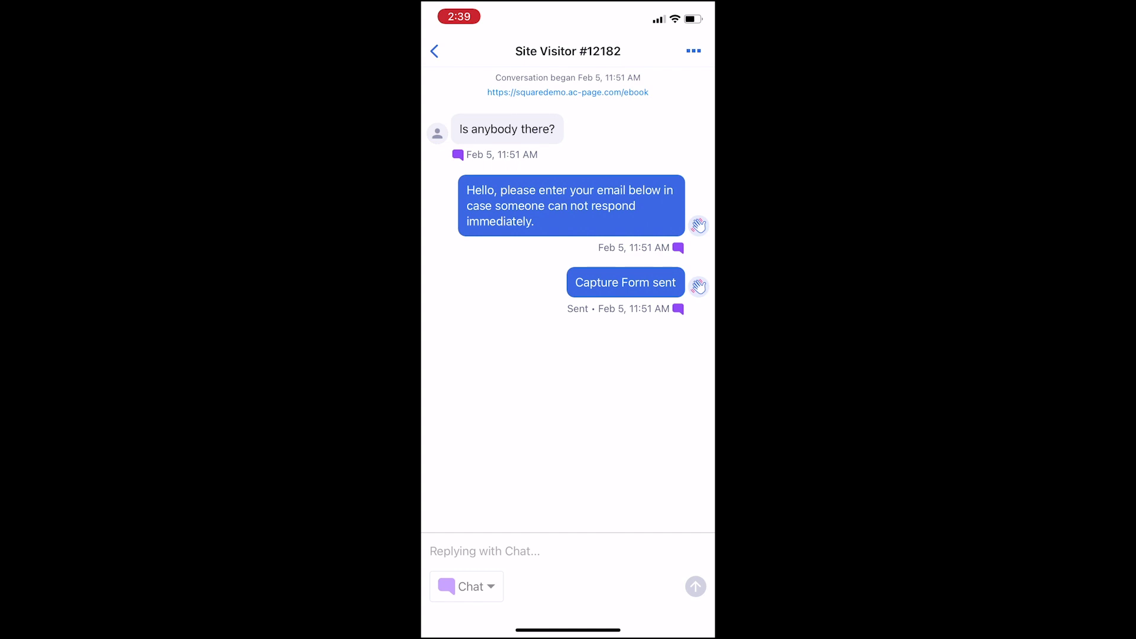
left_click(567, 93)
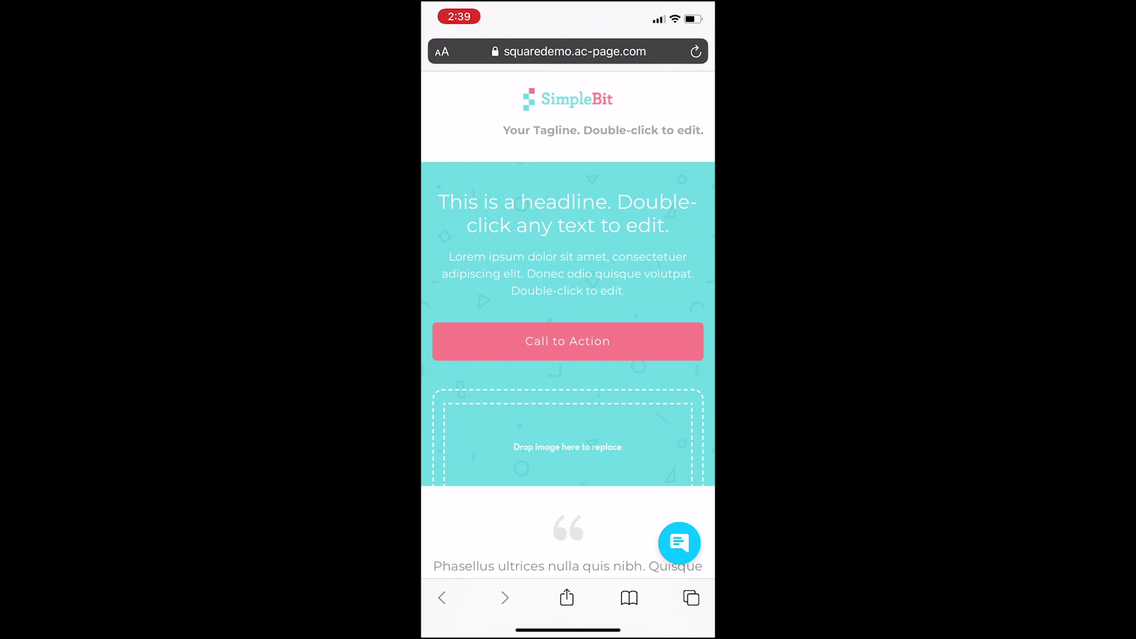
left_click_drag(568, 630, 585, 438)
left_click(598, 331)
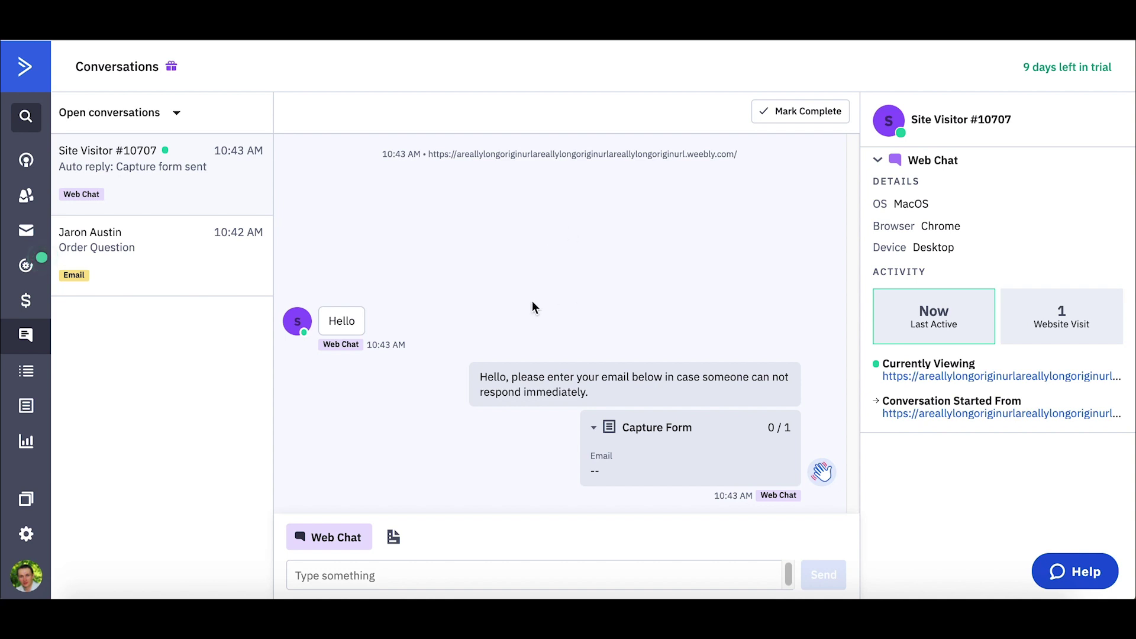
Step: Open the channel settings for Conversations and start connecting Facebook Messenger
left_click(26, 538)
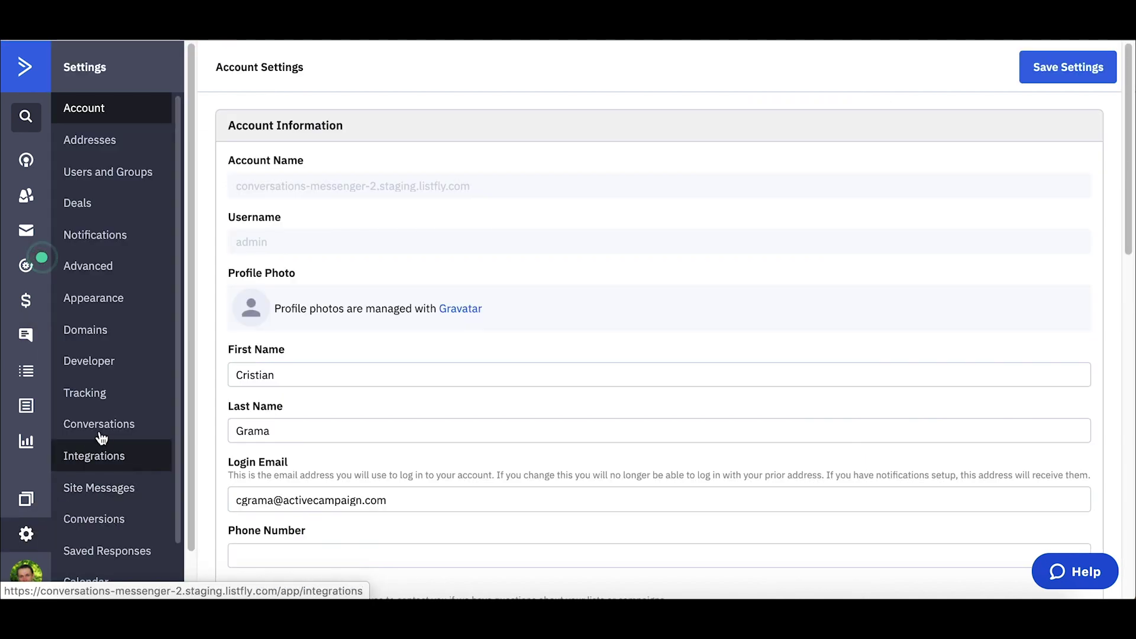
left_click(107, 431)
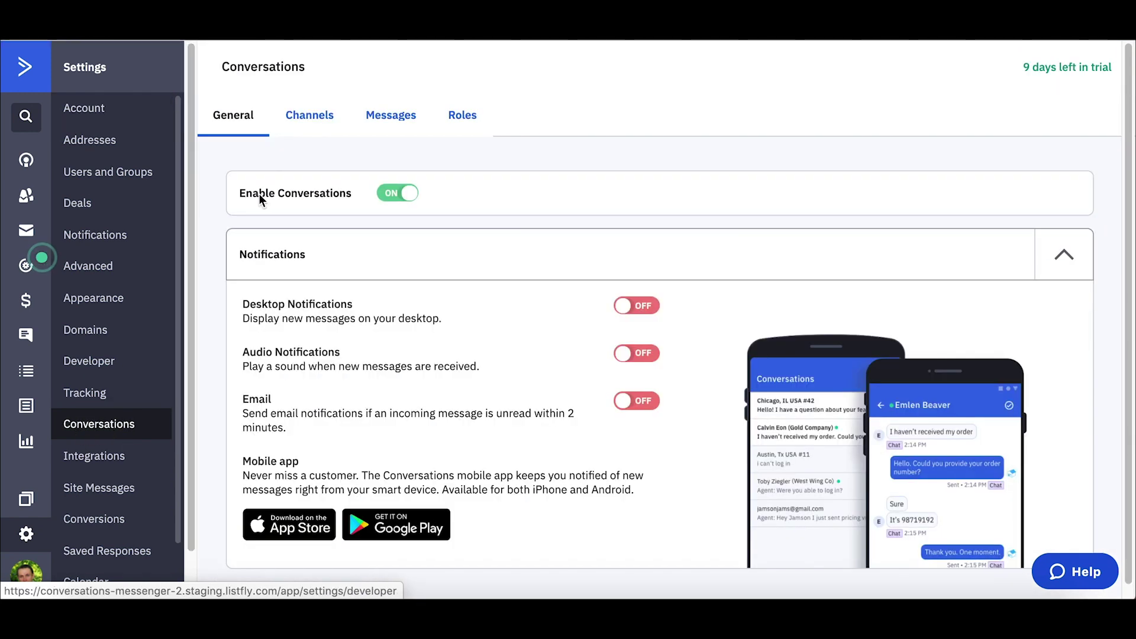
left_click(309, 118)
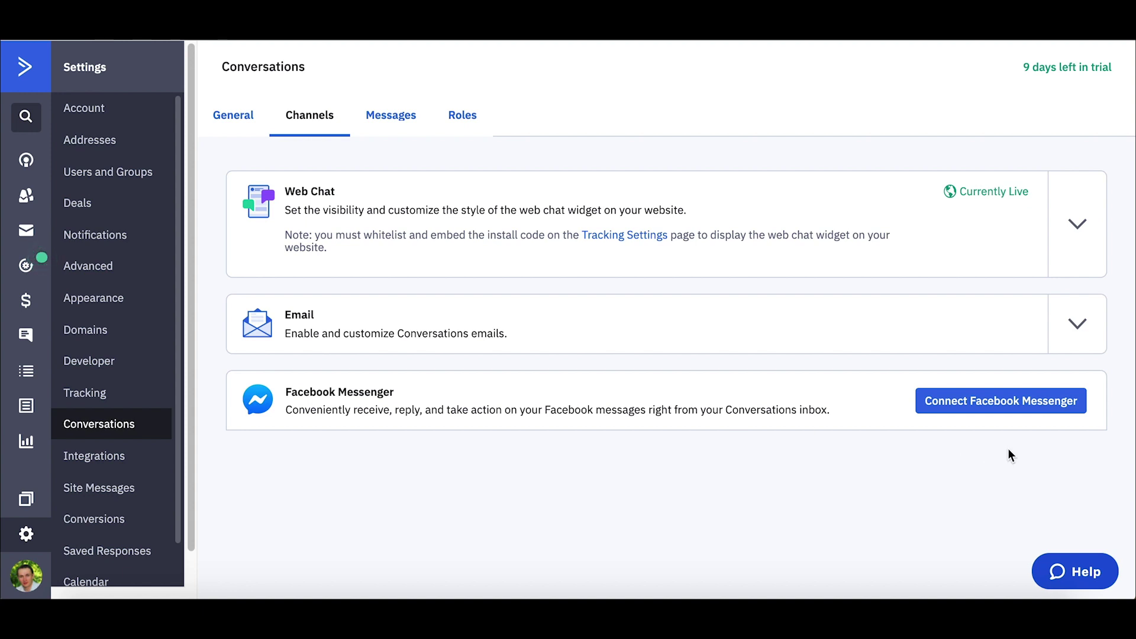
left_click(1009, 402)
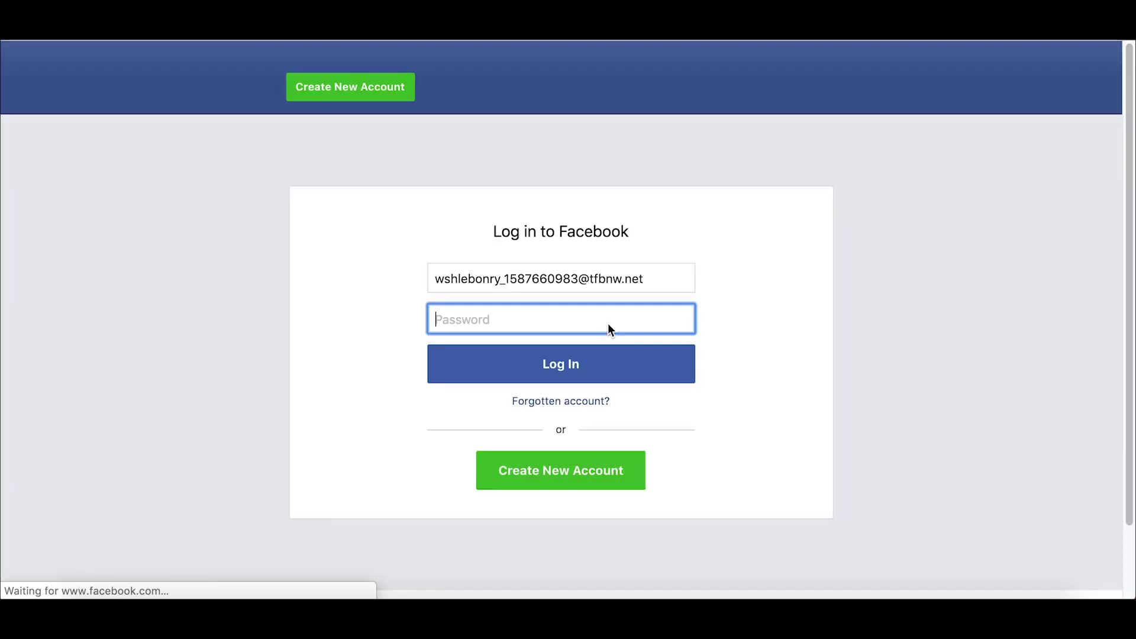
Step: Enter the account password and log in to Facebook with the prefilled test account
left_click(609, 323)
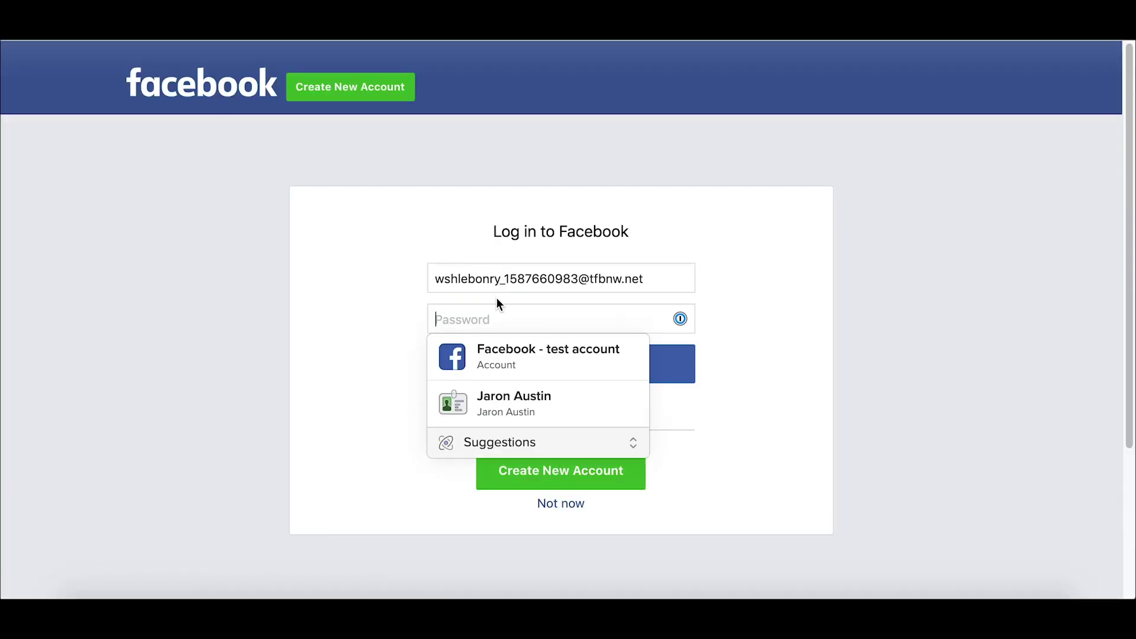
type("****")
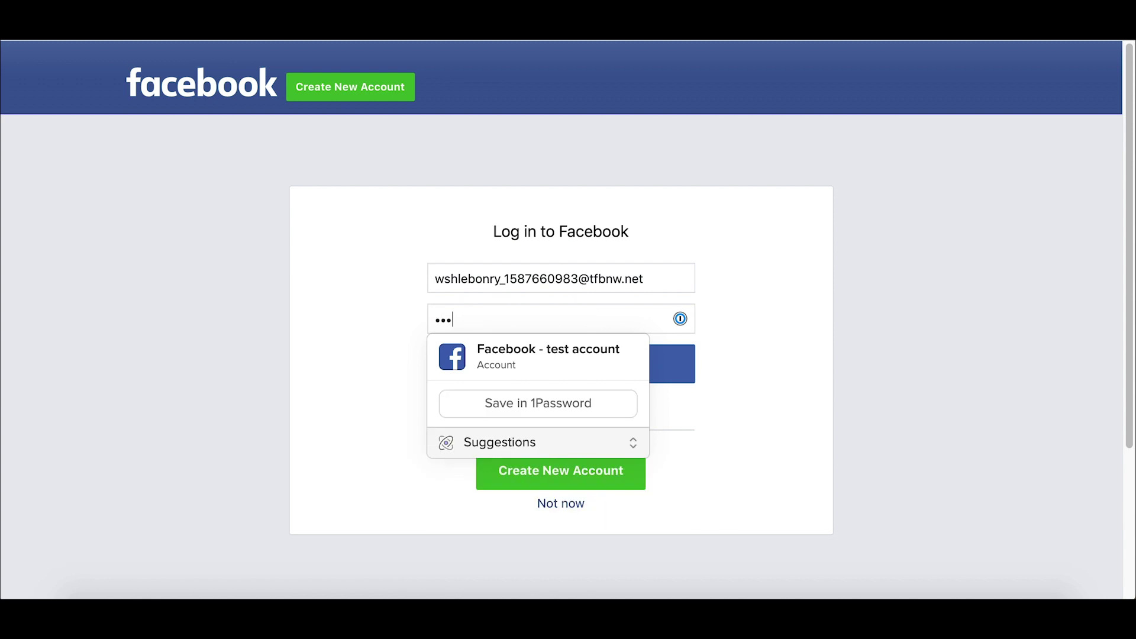
type("*******")
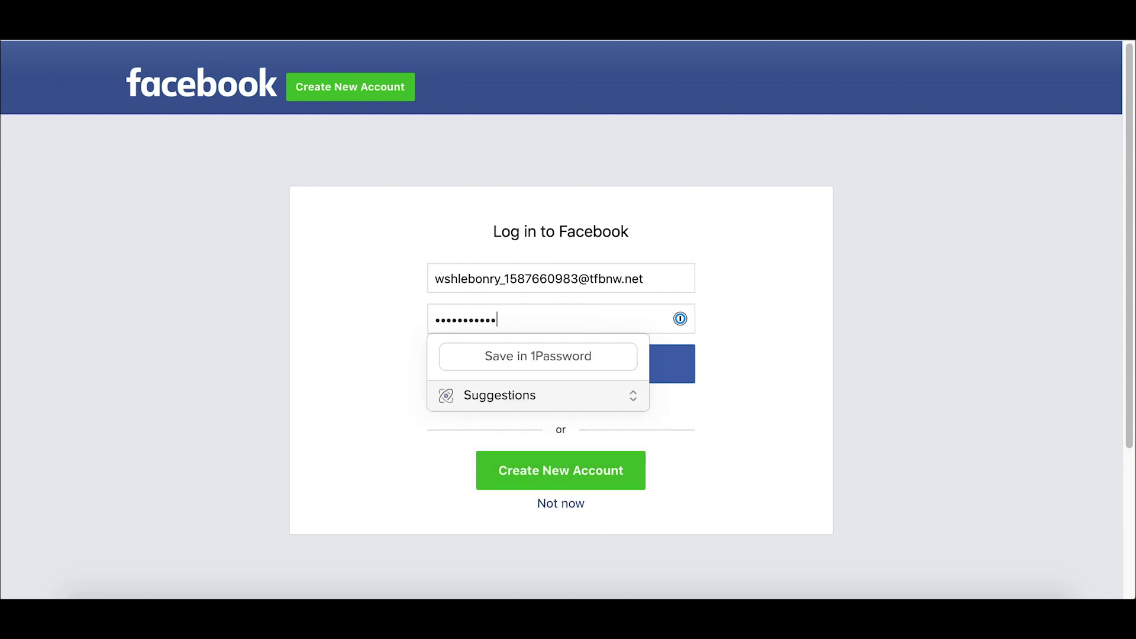
left_click(770, 333)
left_click(609, 372)
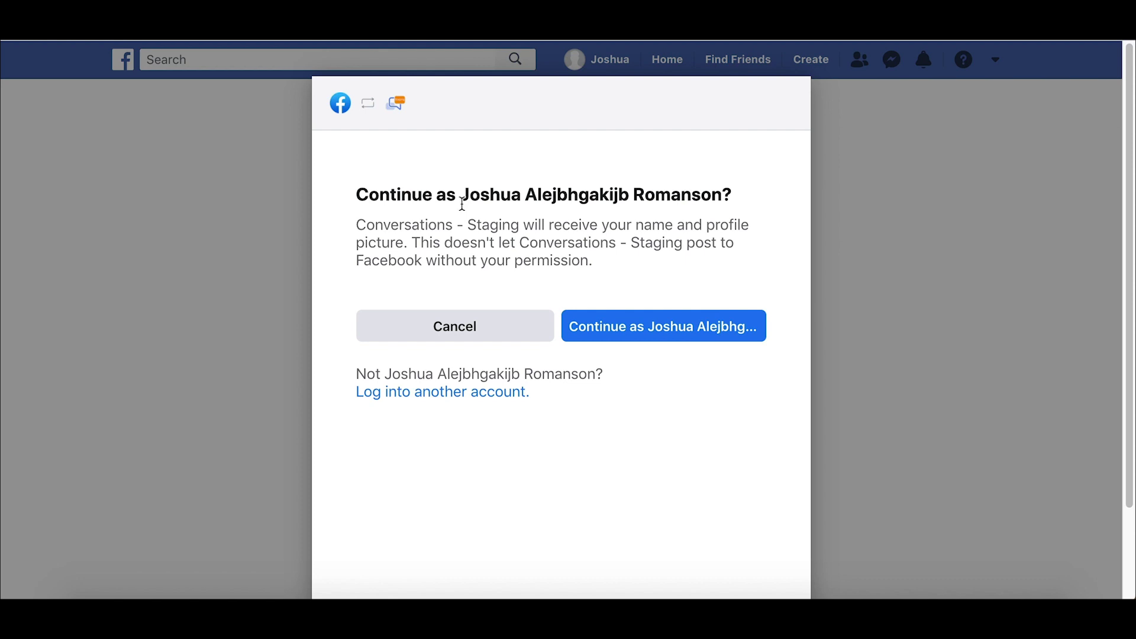
Step: Authorize Conversations - Staging for all Facebook pages, keeping both page permissions enabled, and complete the linking
left_click(678, 335)
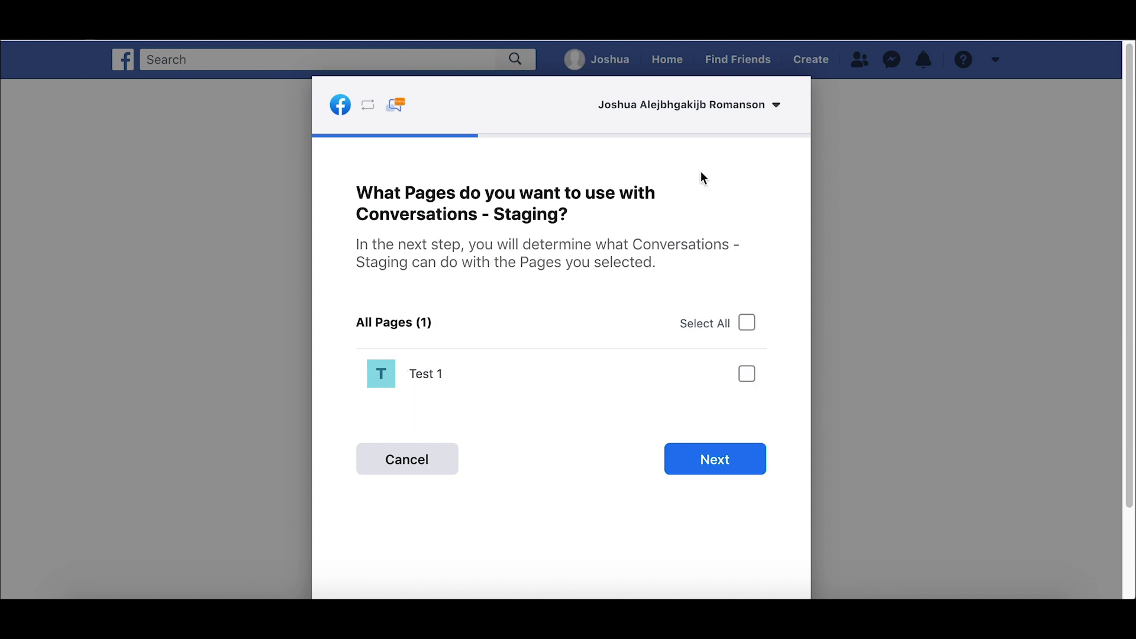
left_click(748, 324)
left_click(725, 456)
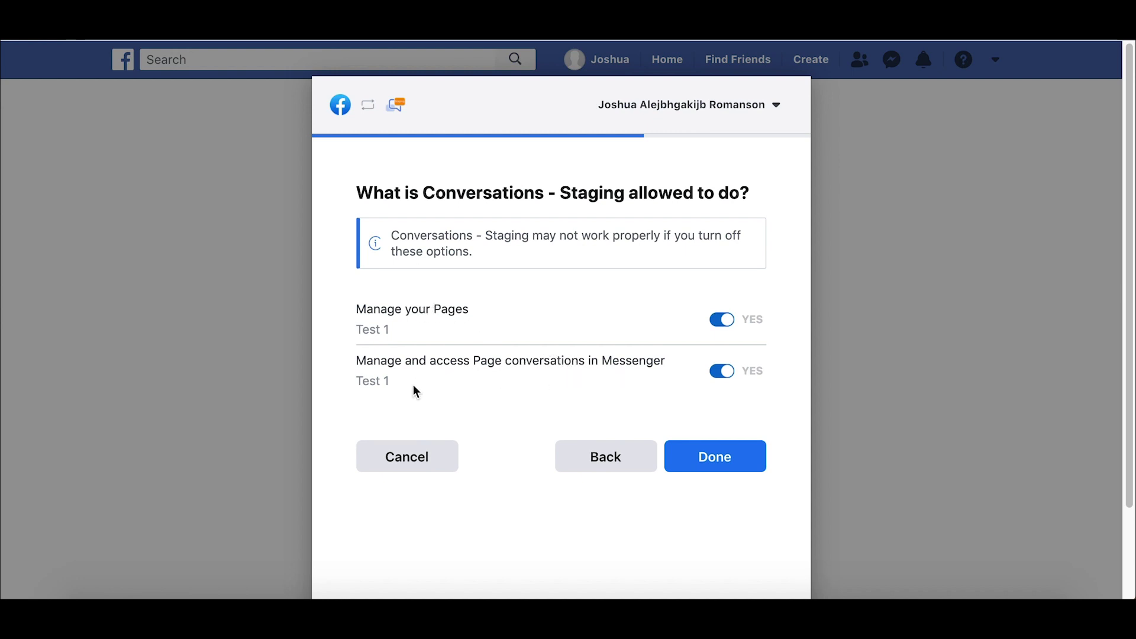
left_click(718, 461)
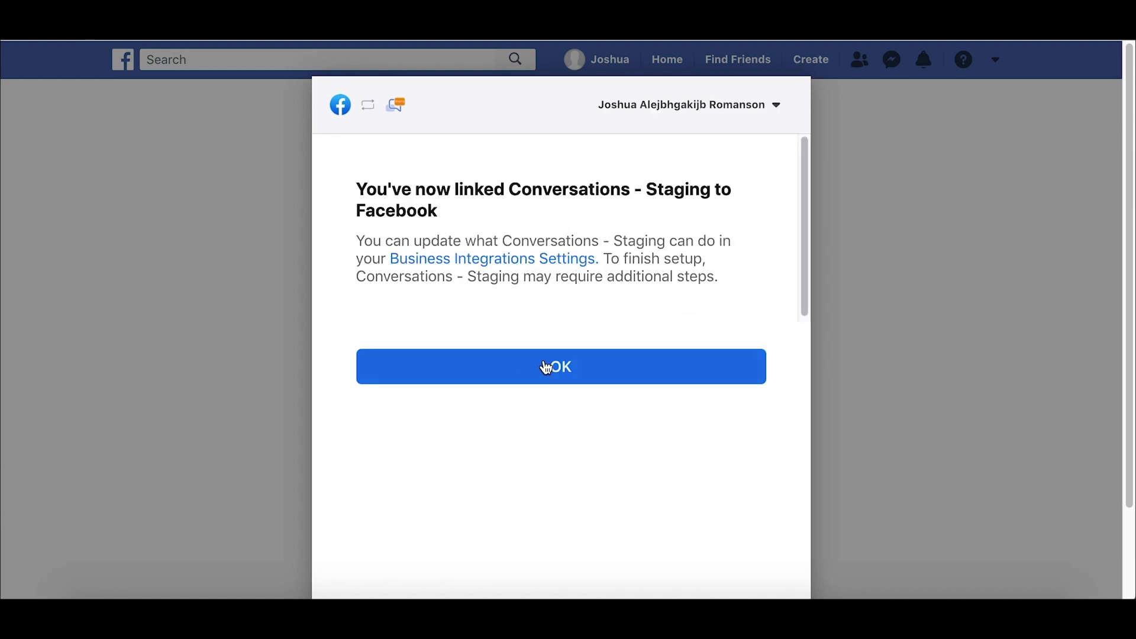
left_click(545, 368)
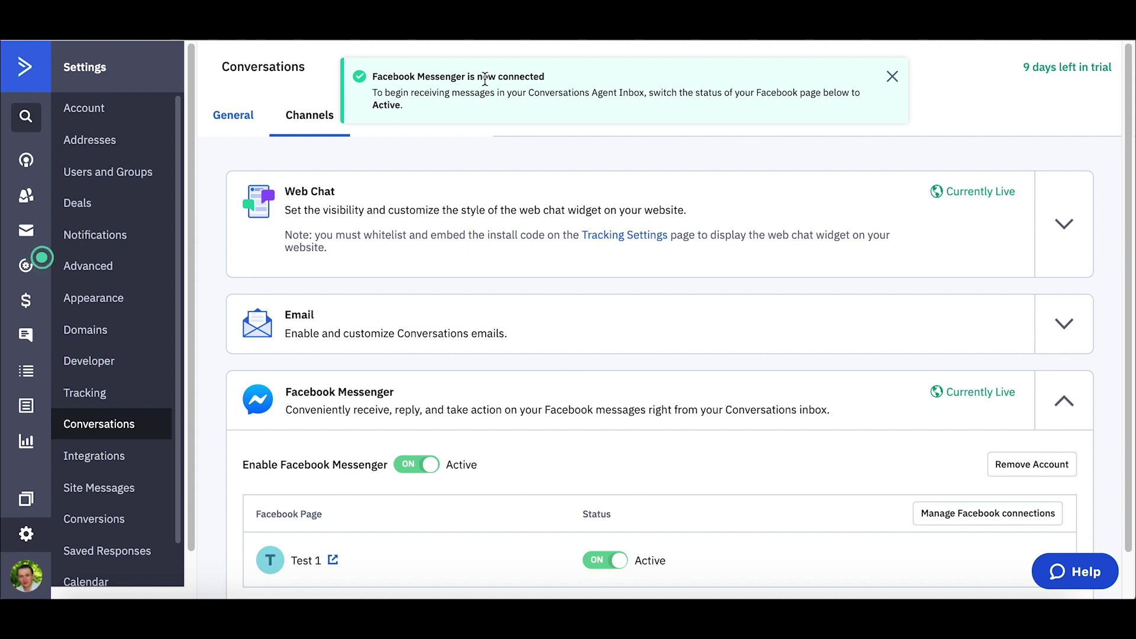
Step: Review the connected Test 1 page under Facebook Messenger, dismiss the notice, and return to the Conversations inbox
left_click_drag(1128, 314, 1128, 362)
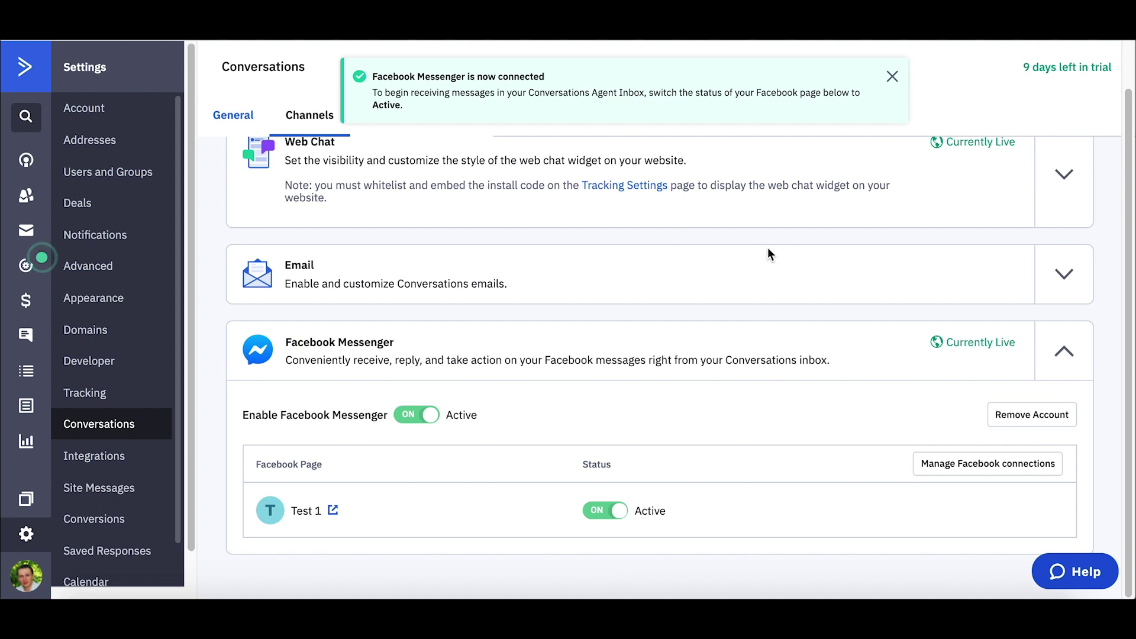
left_click(894, 80)
left_click(23, 339)
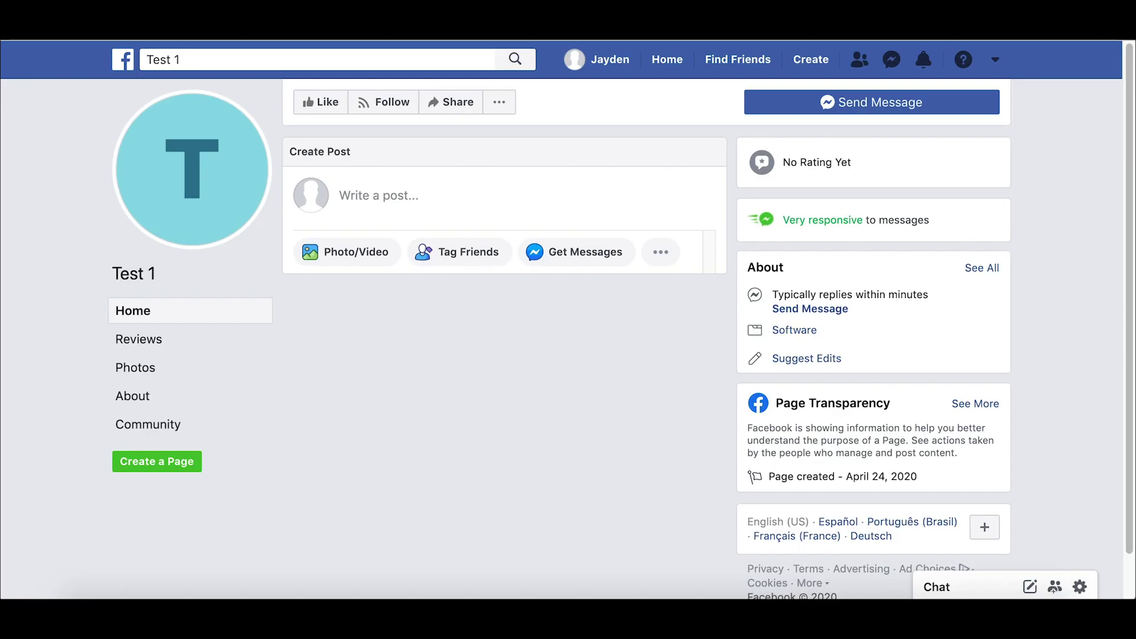
Step: On the Test 1 Facebook page, send the message "Hi, I have a quick question about my order"
left_click(921, 104)
type("Hi ")
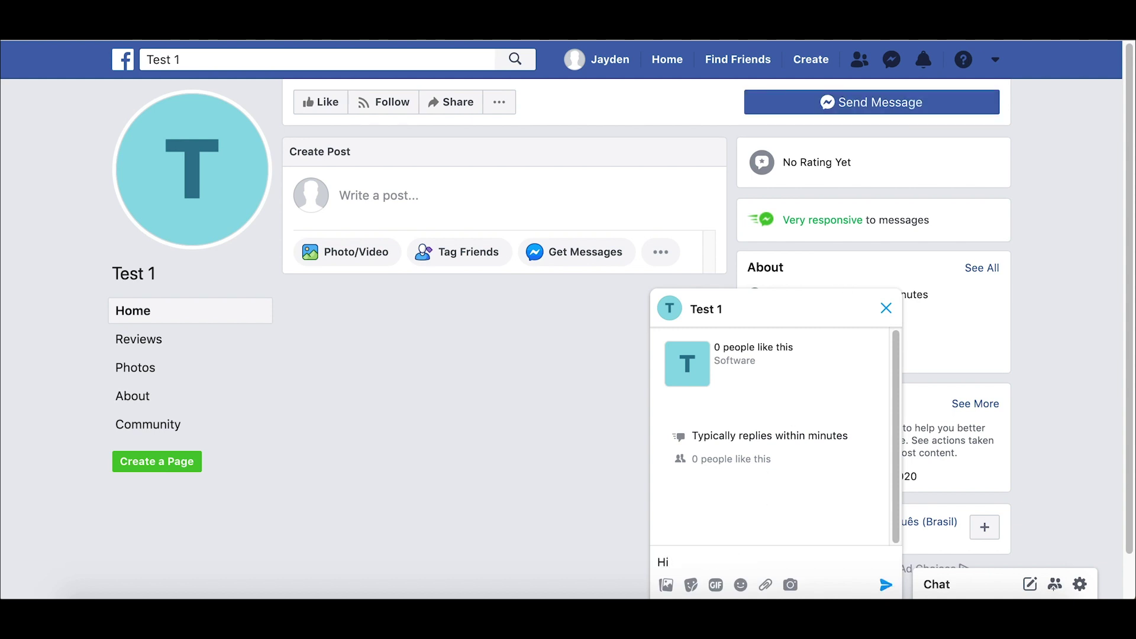
type(", I have a quick question about my order")
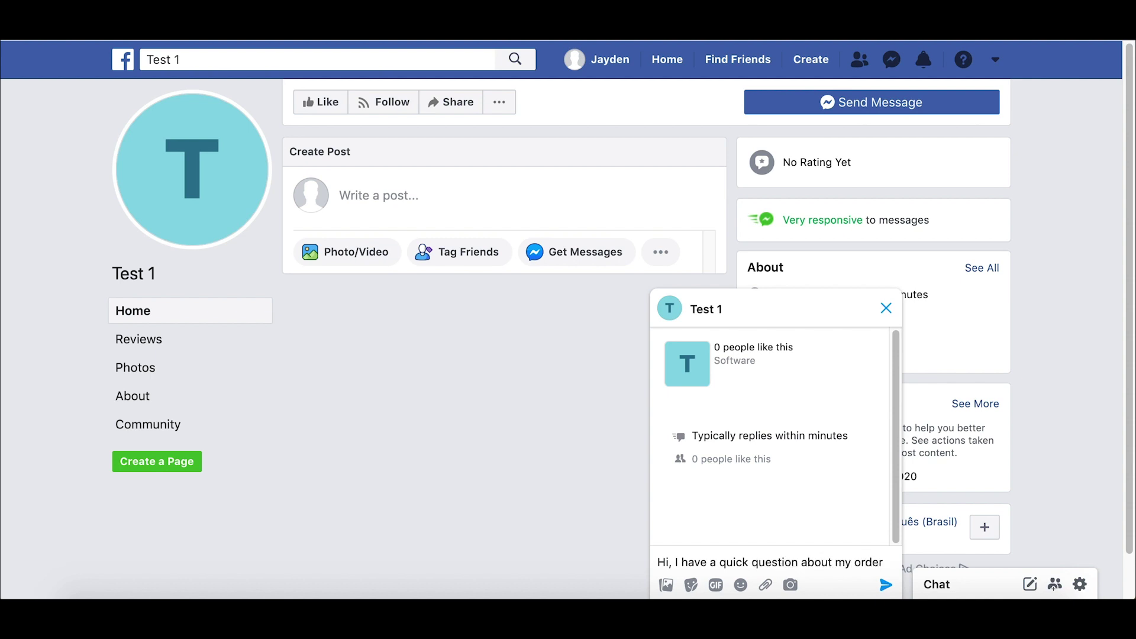
key("Return")
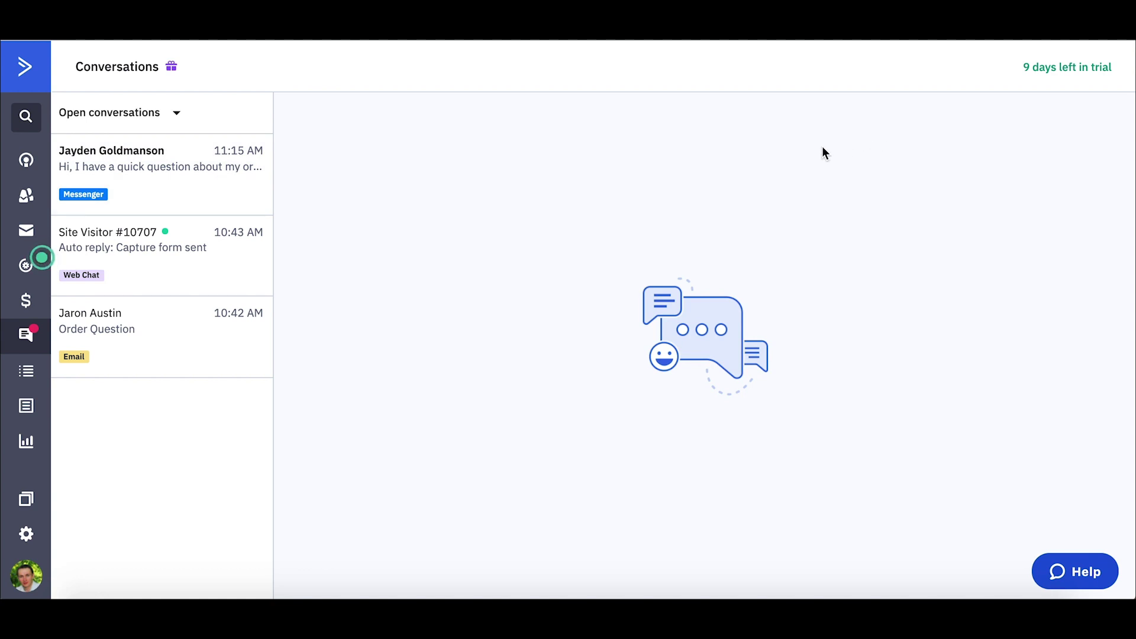
Step: Open the new Messenger conversation, expanding the sender's Messenger details, and reply "Hi, what is your order number?"
left_click(162, 170)
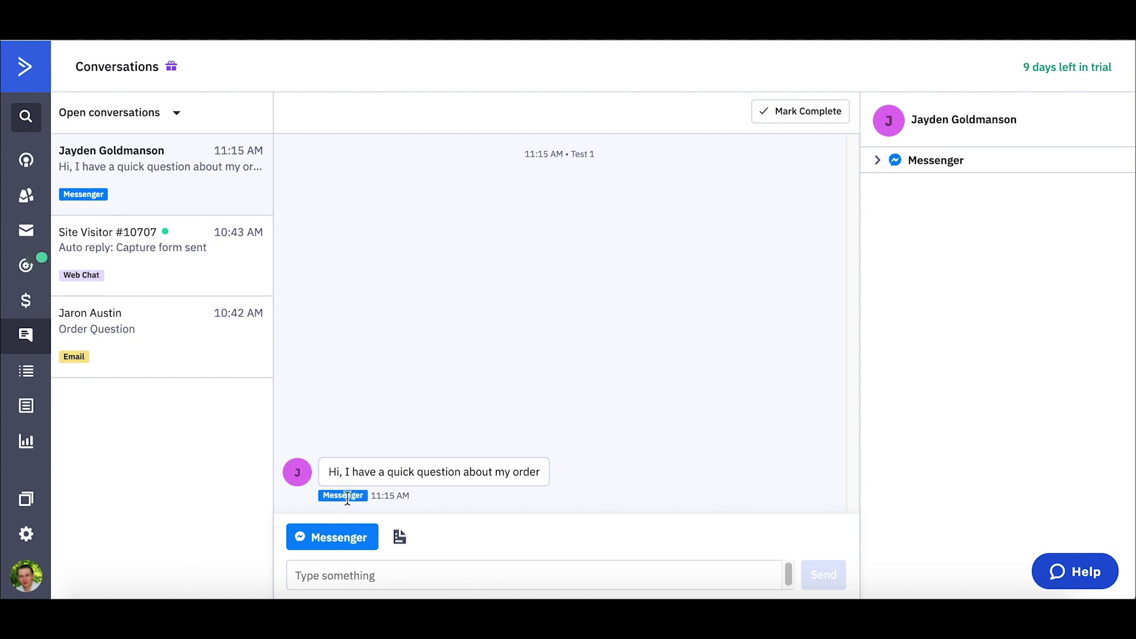
left_click(879, 163)
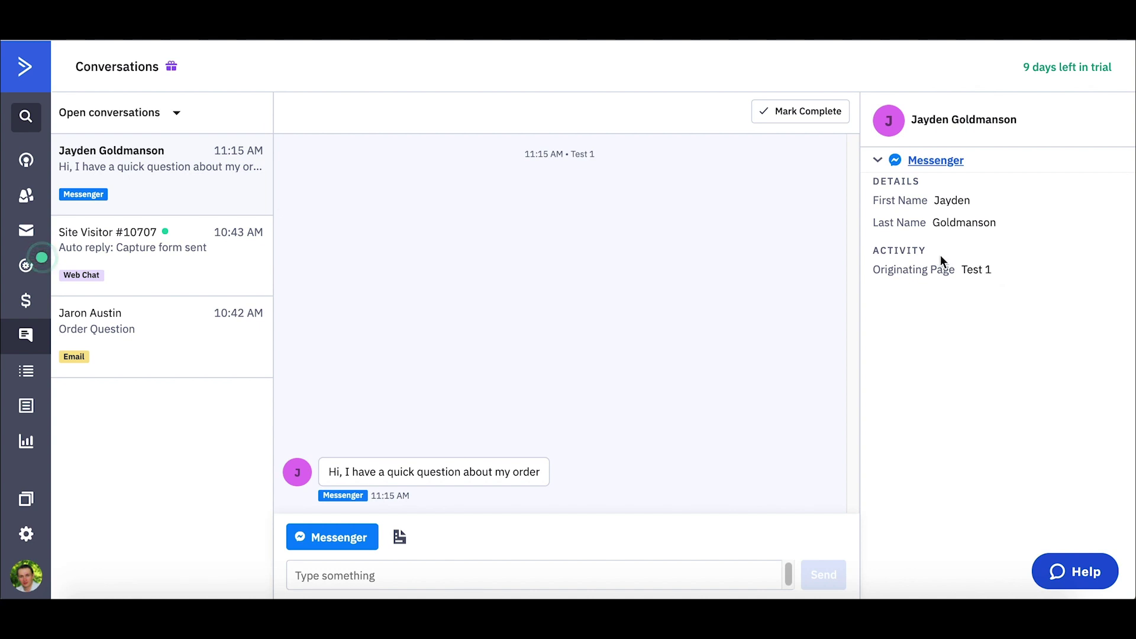
left_click(407, 568)
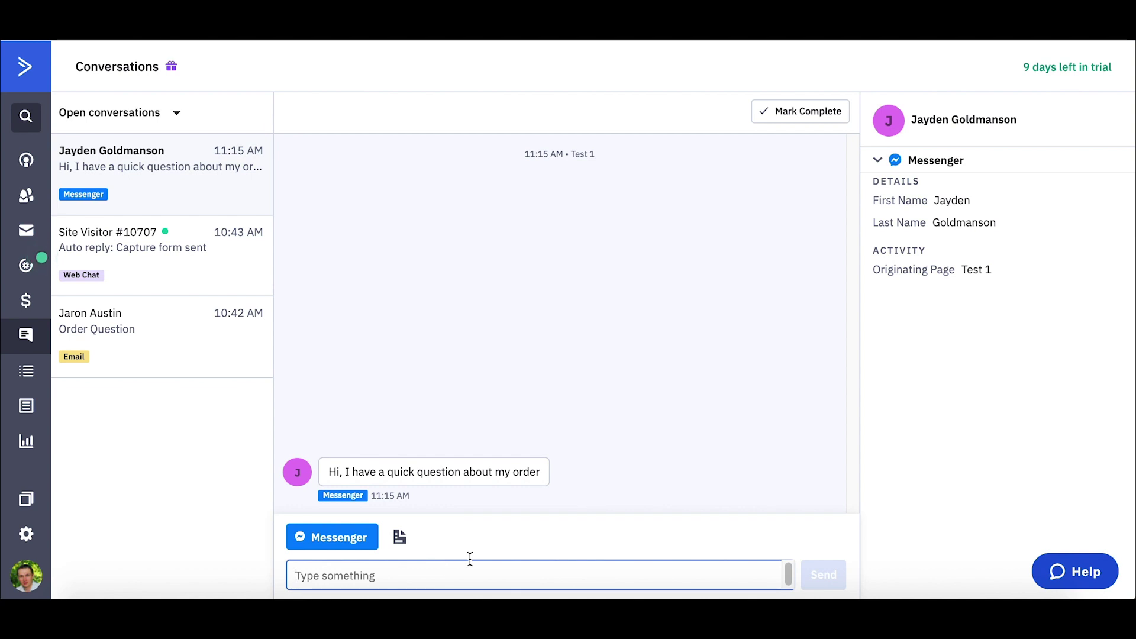
type("Hi,")
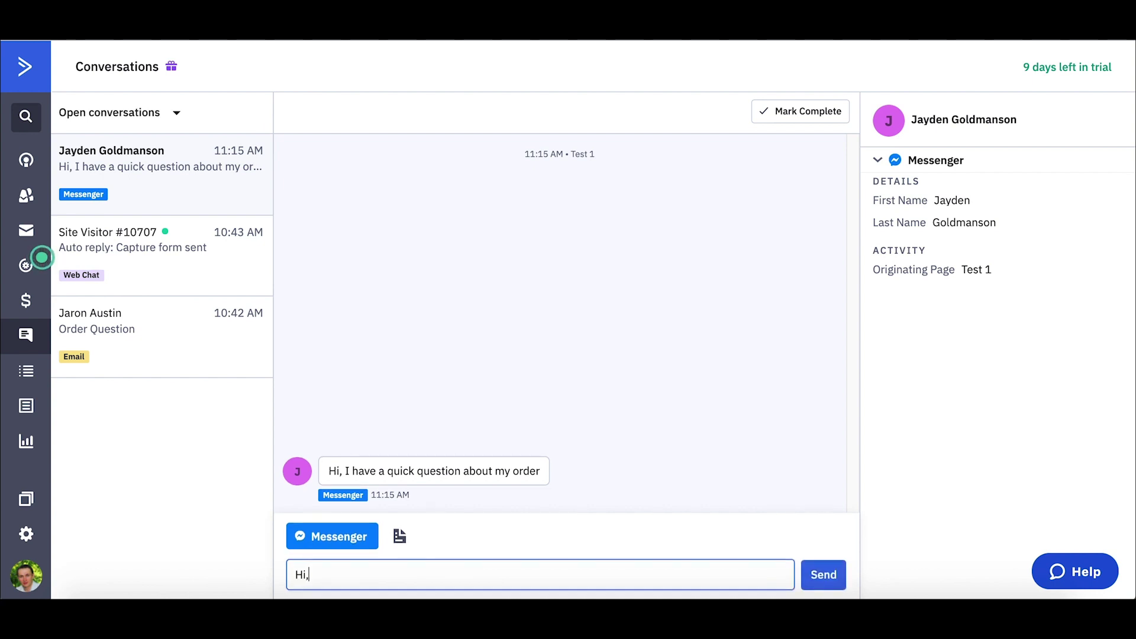
type(" what is your or")
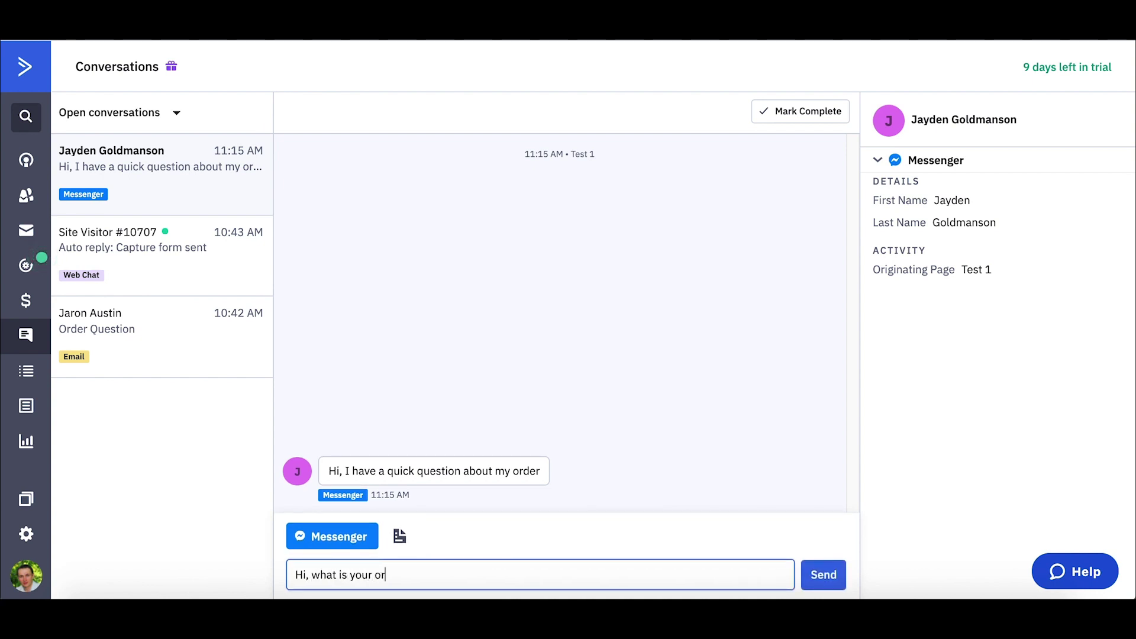
type("der number?")
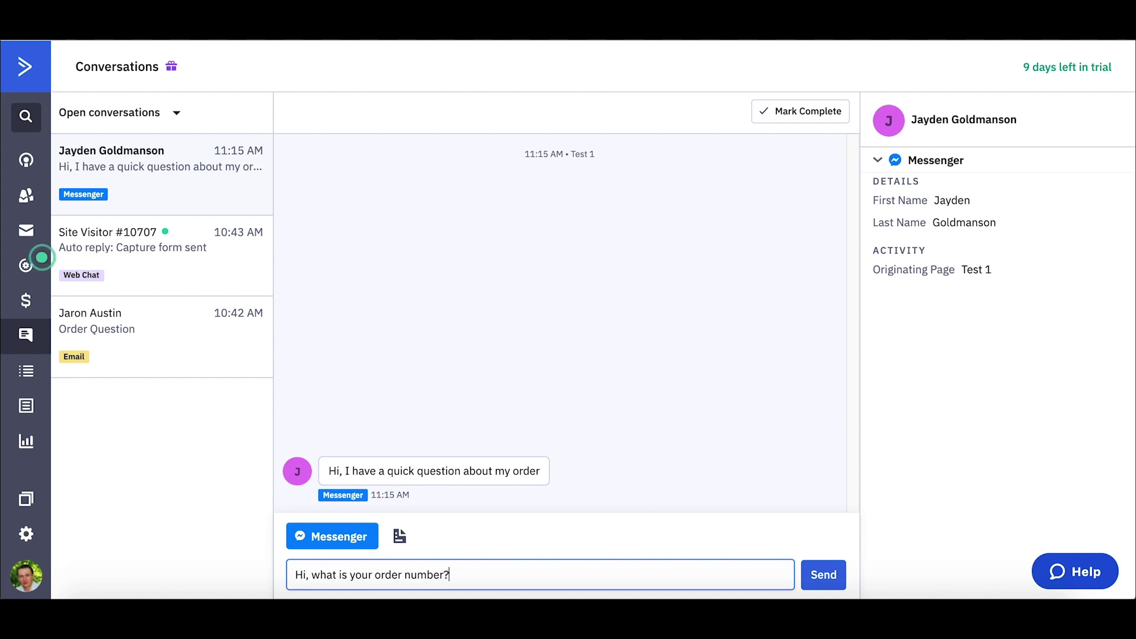
key("Return")
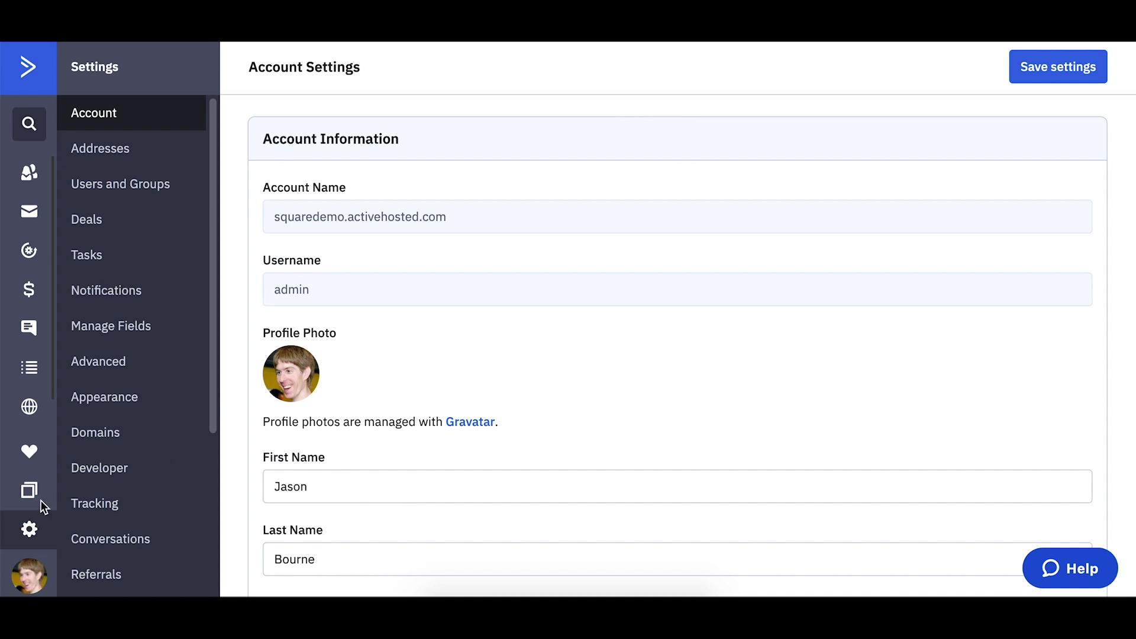
Step: Open the Tasks settings and add a blank third outcome to the Email task type
left_click(117, 261)
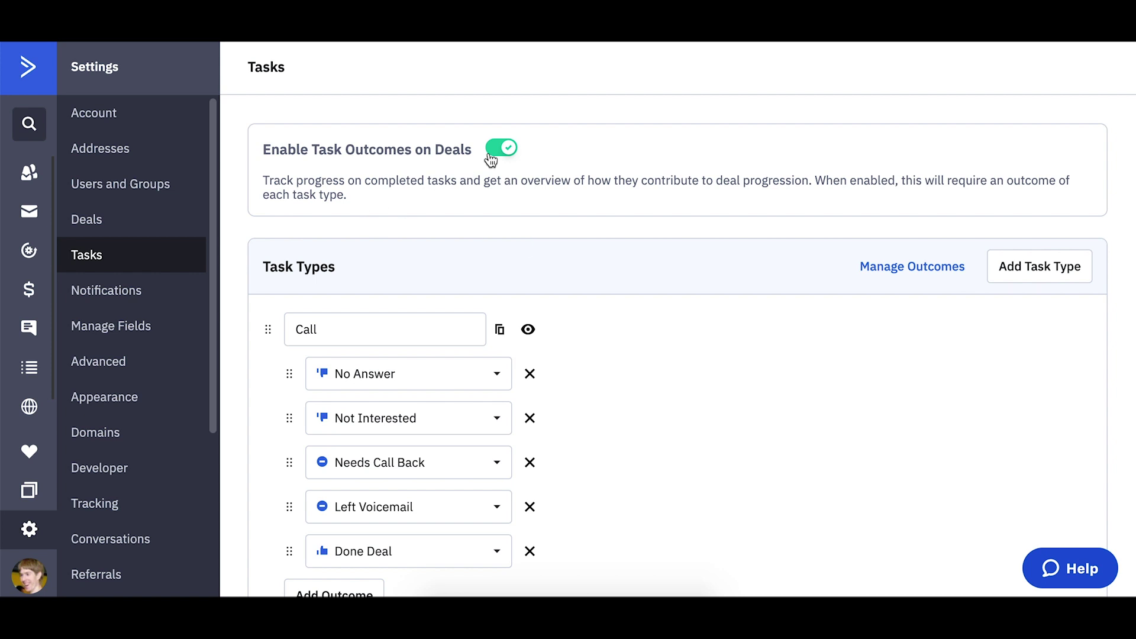
scroll(629, 319, "down", 2)
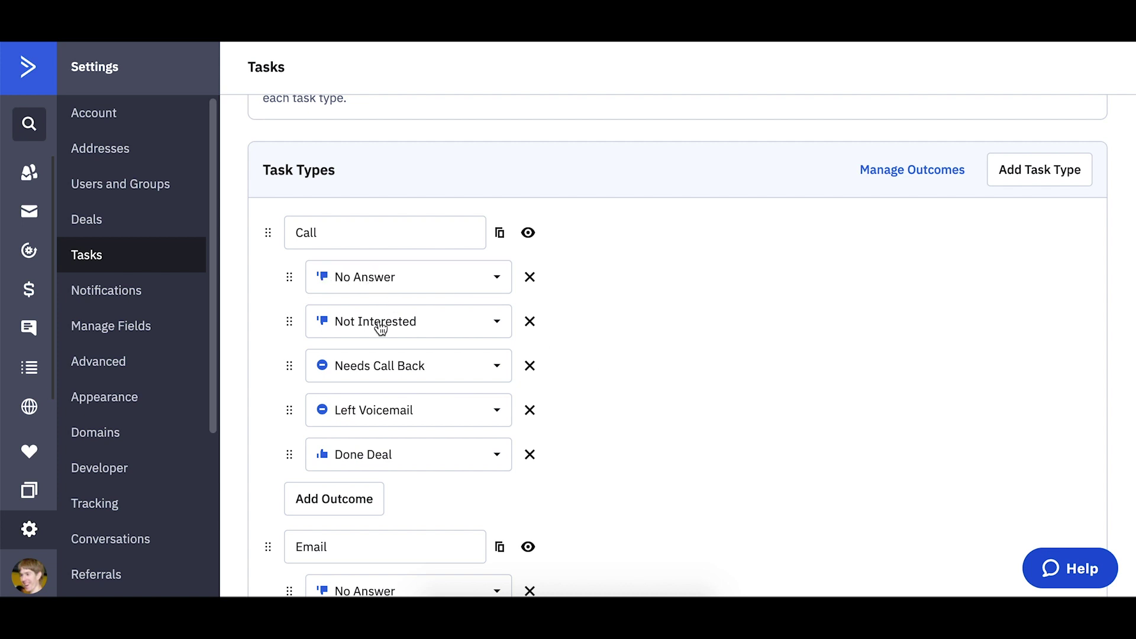
scroll(386, 386, "down", 5)
left_click(381, 393)
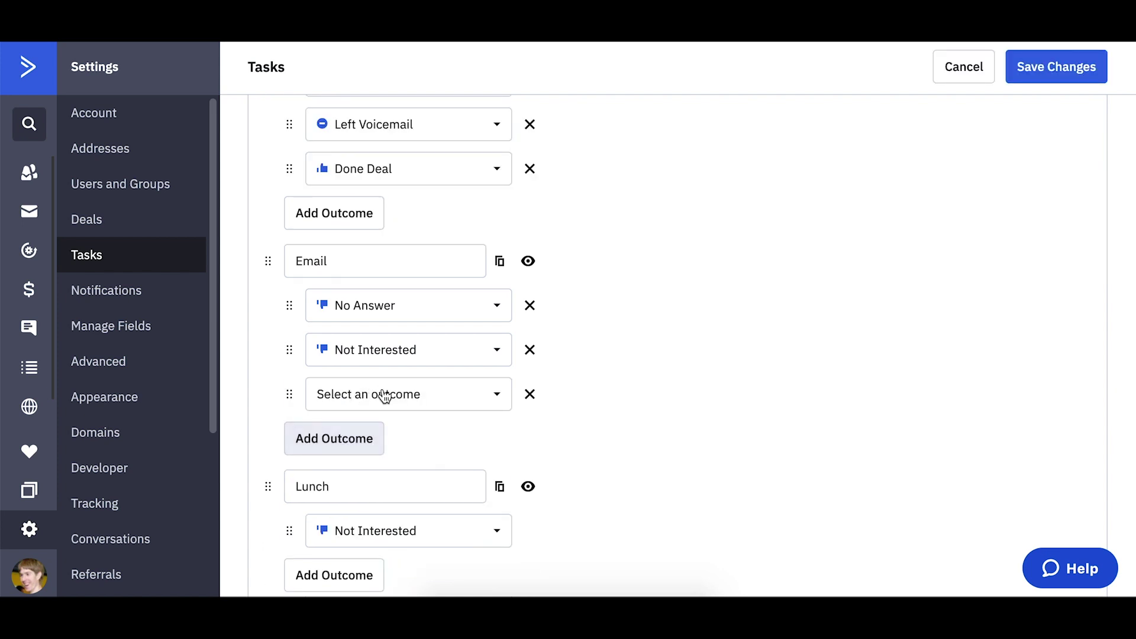
Step: Start creating a new task outcome from Email's blank outcome, keeping only one blank row in Manage Outcomes
left_click(385, 395)
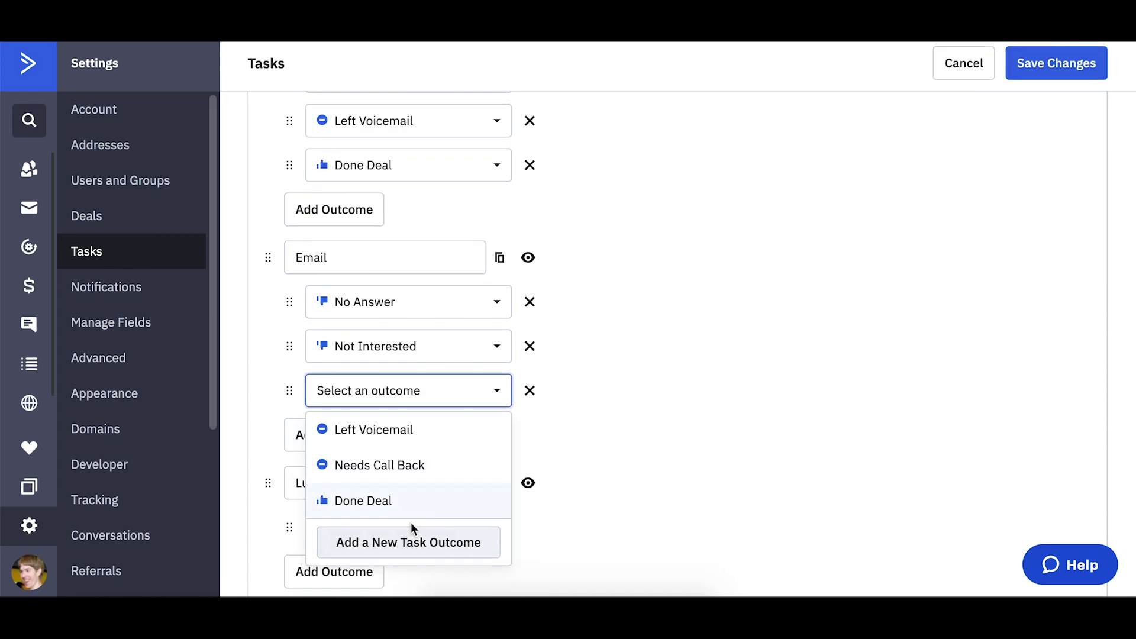
left_click(416, 528)
left_click(445, 477)
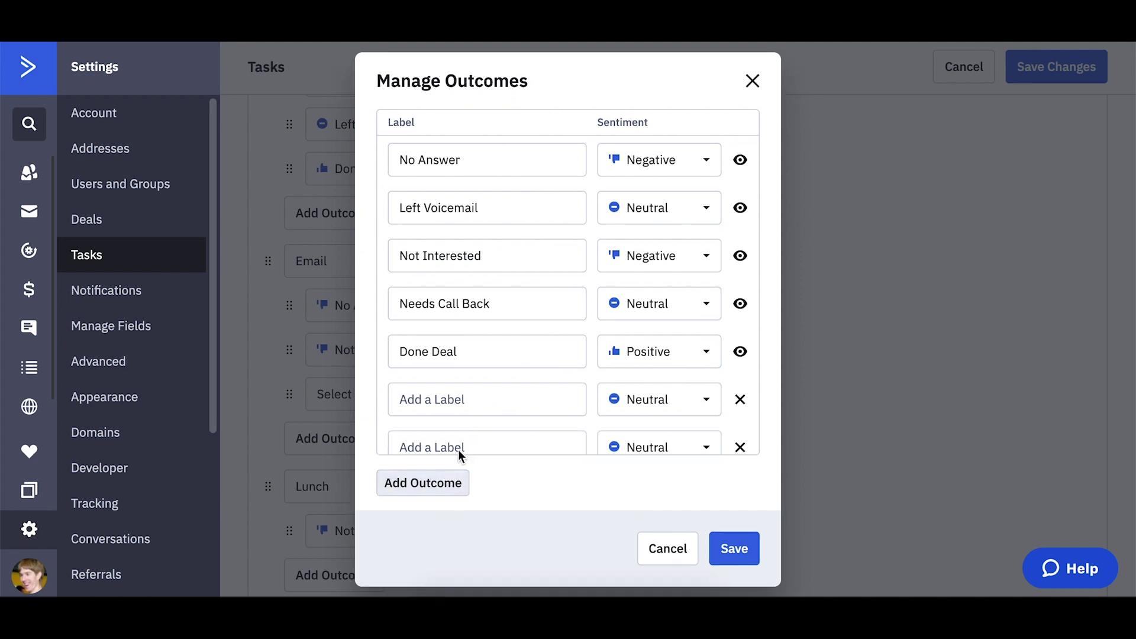
left_click(468, 432)
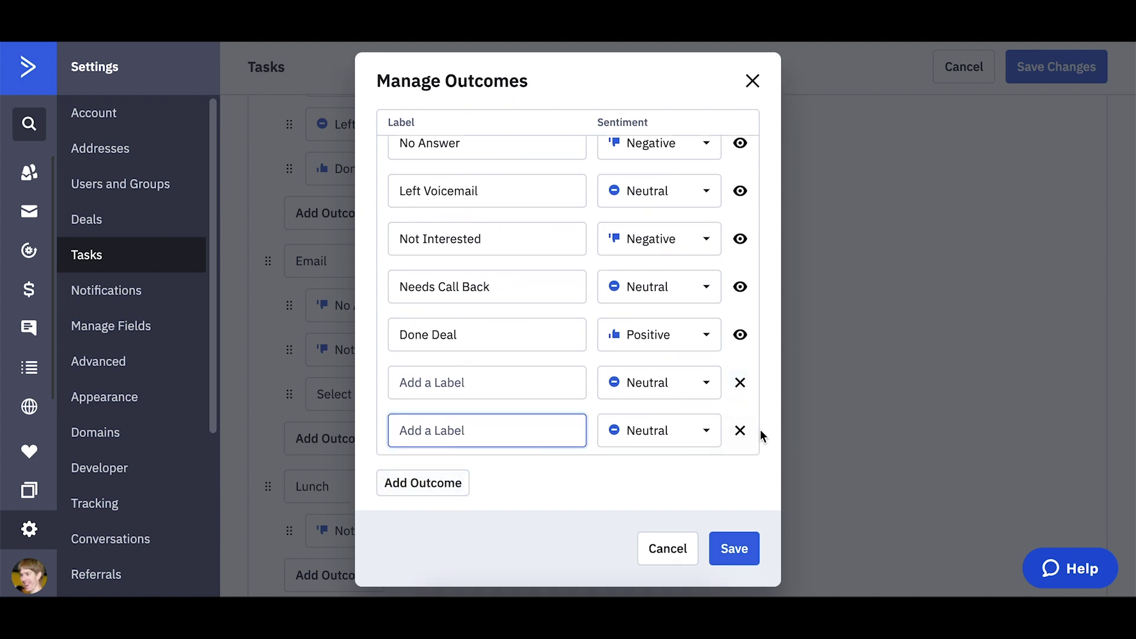
left_click(739, 430)
Step: Label the new outcome "Check back in a few weeks" with Neutral sentiment and save the outcomes
left_click(458, 415)
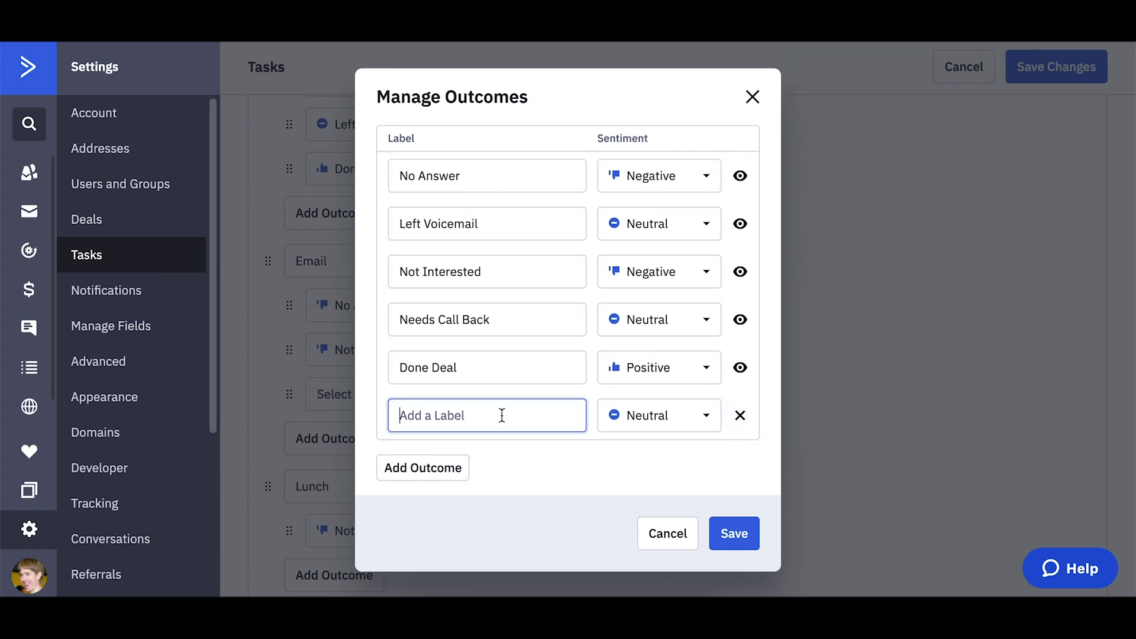
type("Checkb ack")
key("BackSpace")
key("BackSpace")
key("BackSpace")
key("BackSpace")
key("BackSpace")
type("back in a few weeks")
left_click(629, 418)
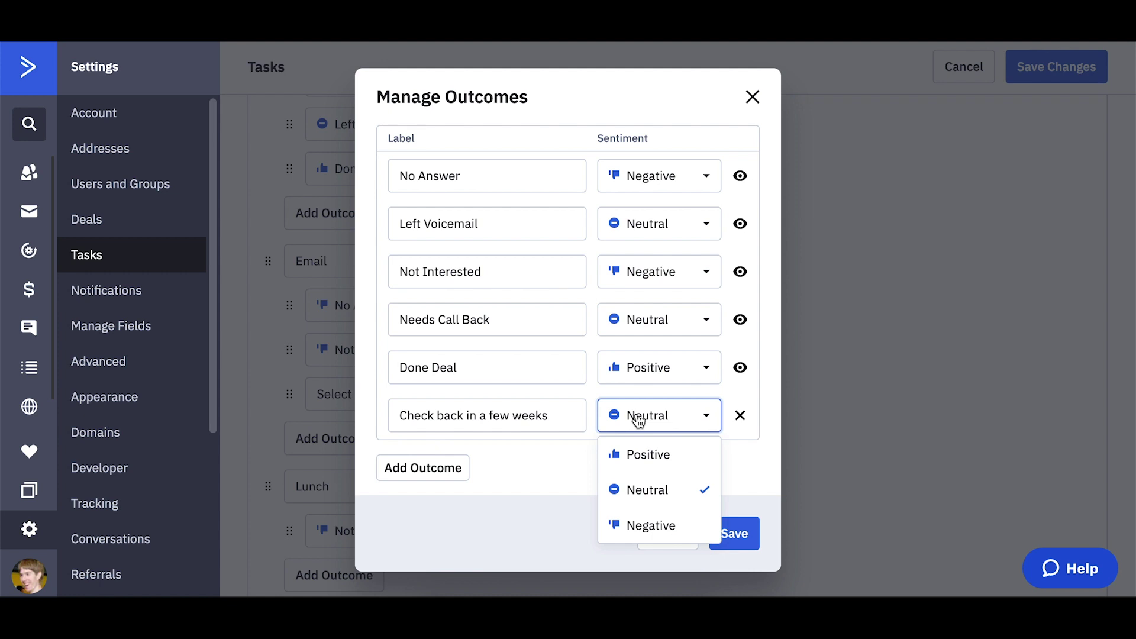
left_click(654, 503)
left_click(402, 468)
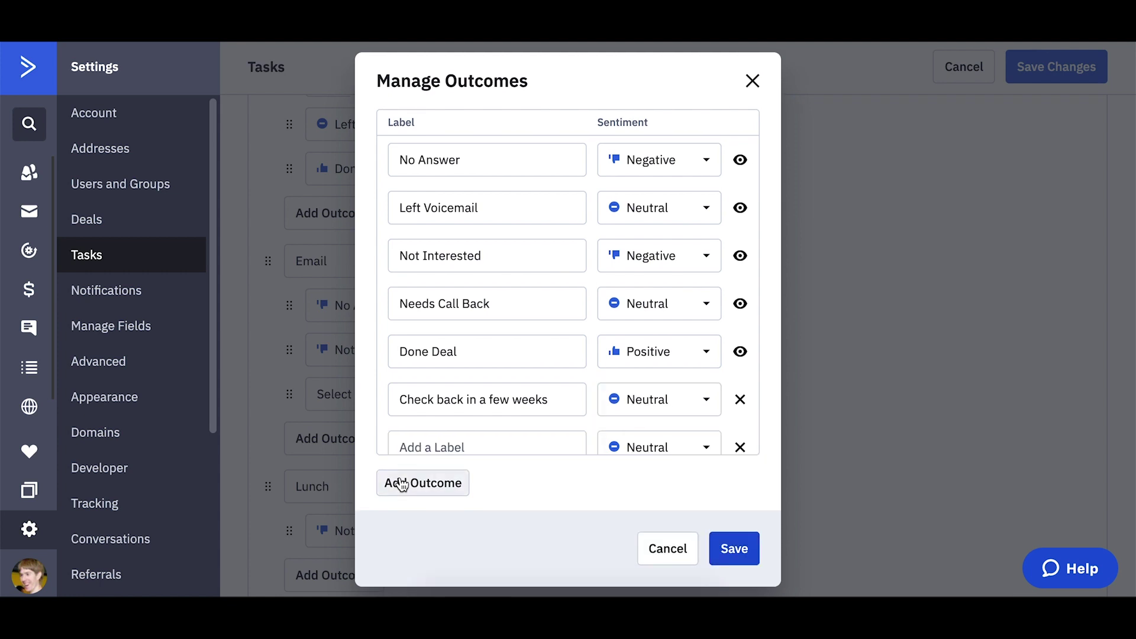
left_click(733, 549)
Step: Set the Email task type's blank outcome to "Check back in a few weeks"
scroll(499, 482, "down", 3)
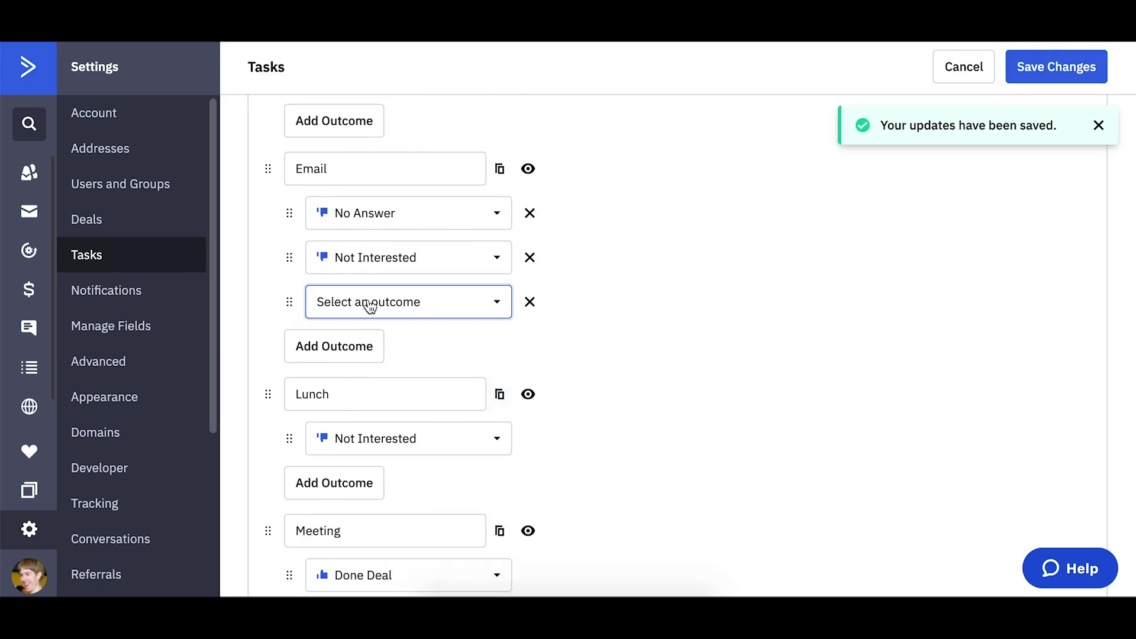
left_click(370, 306)
left_click(406, 446)
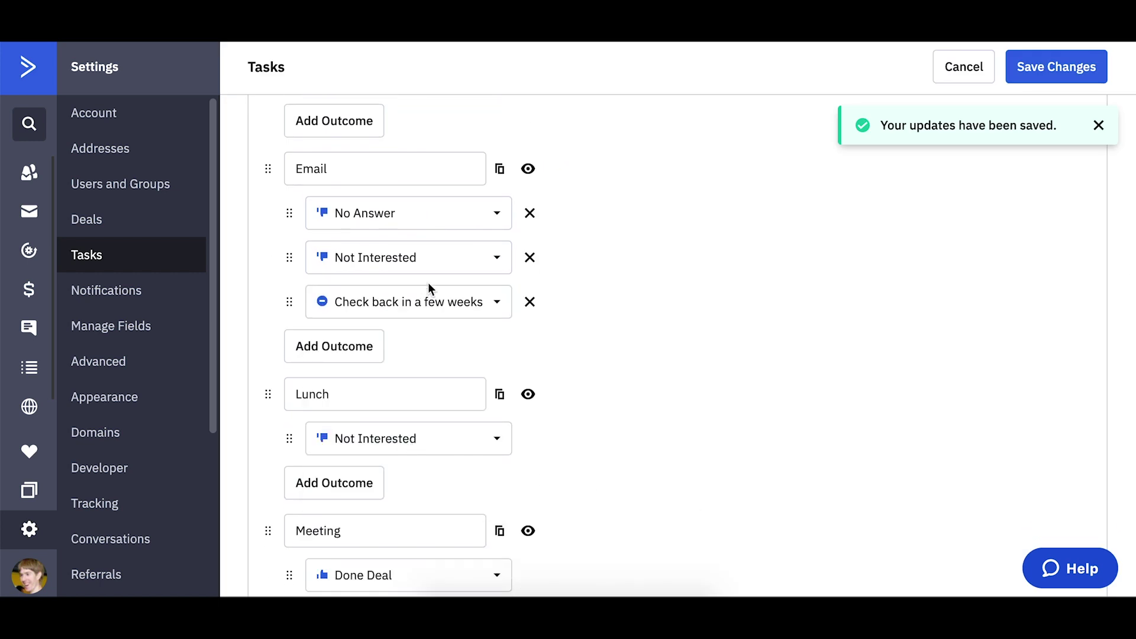
Step: Save the task settings and open the Gibson Industries deal from the Leads pipeline
left_click(1033, 82)
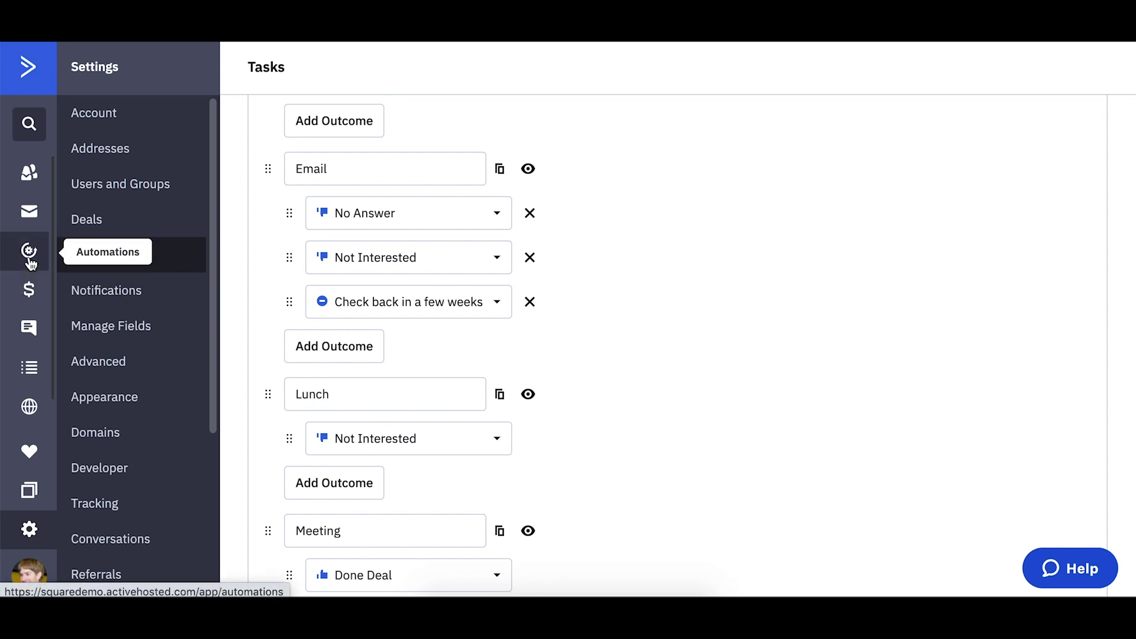
left_click(28, 294)
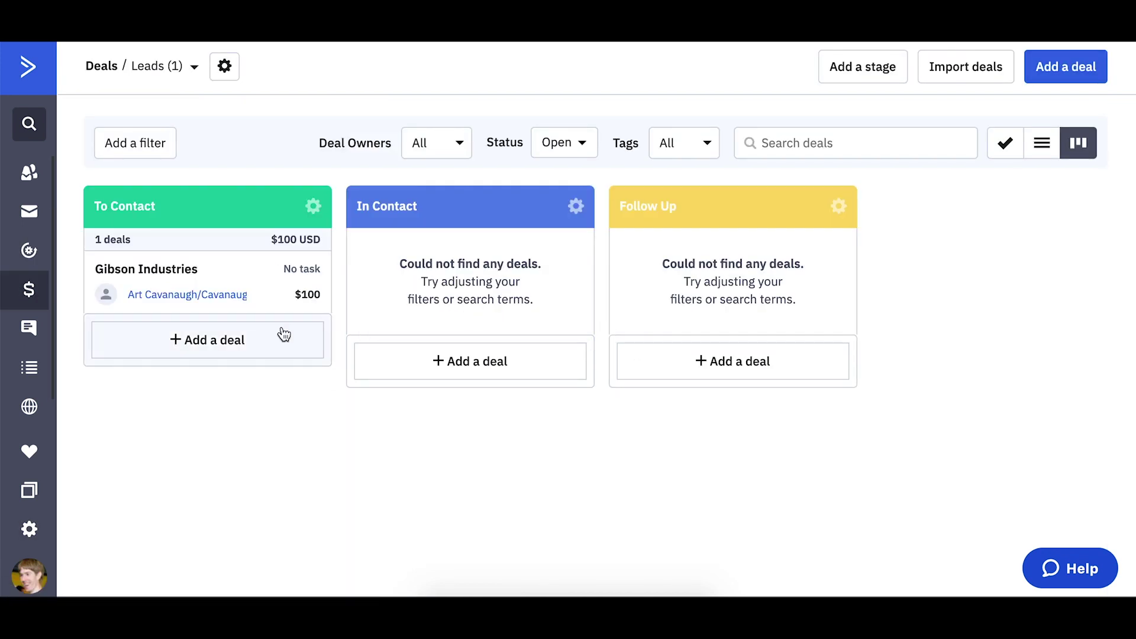
left_click(187, 273)
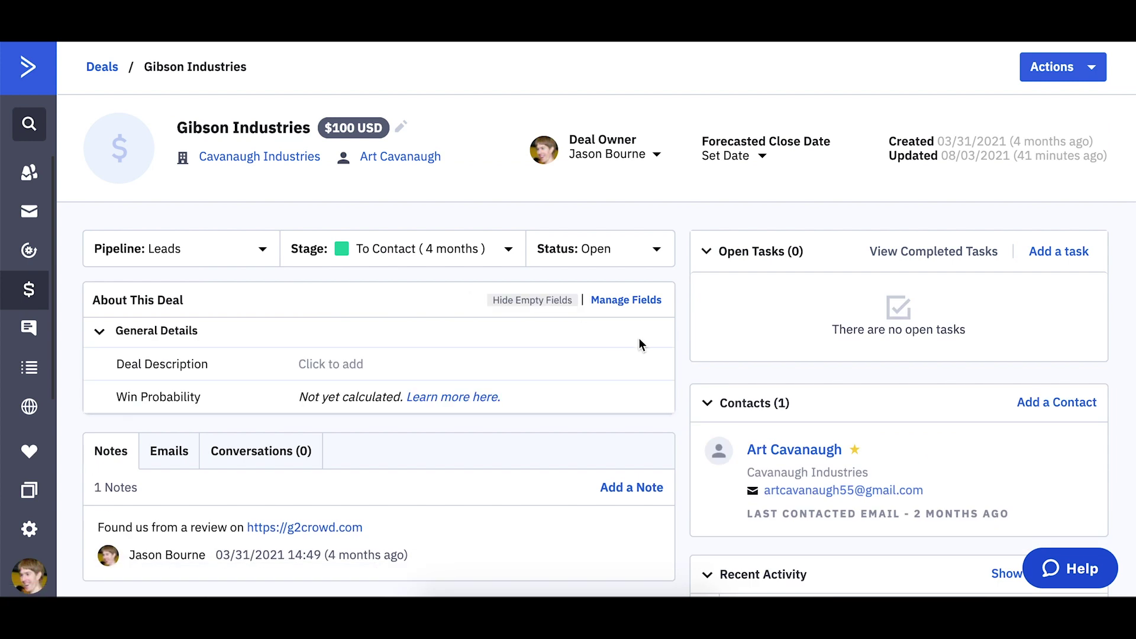
Step: Add a Call task titled "Call the lead" to the Gibson Industries deal
left_click(1052, 253)
left_click(488, 207)
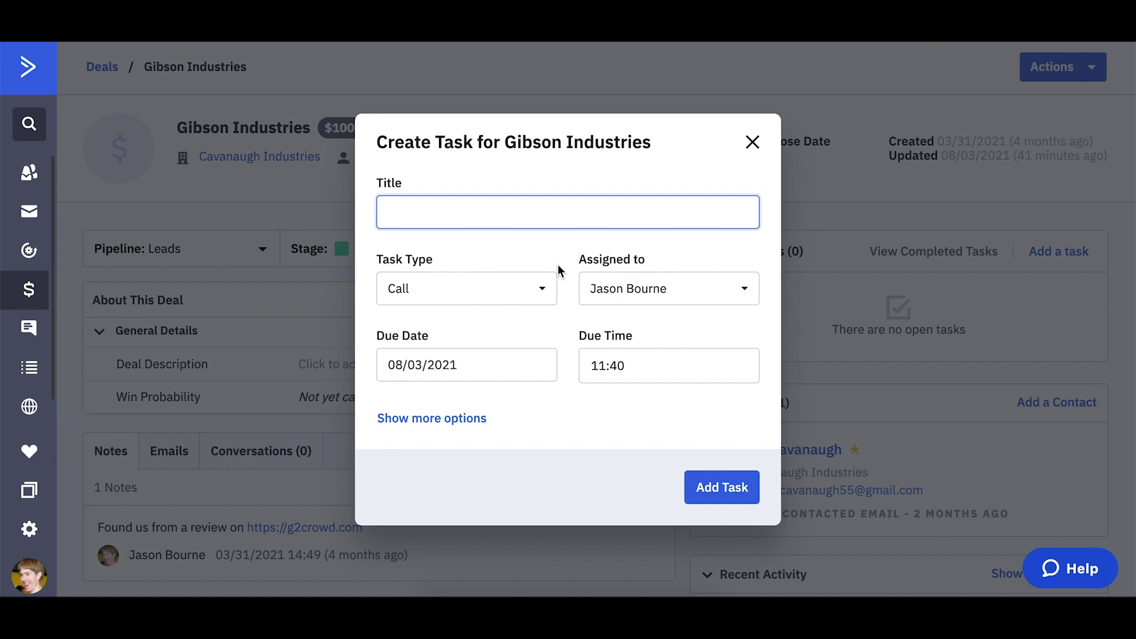
type("Call the lead")
left_click(439, 420)
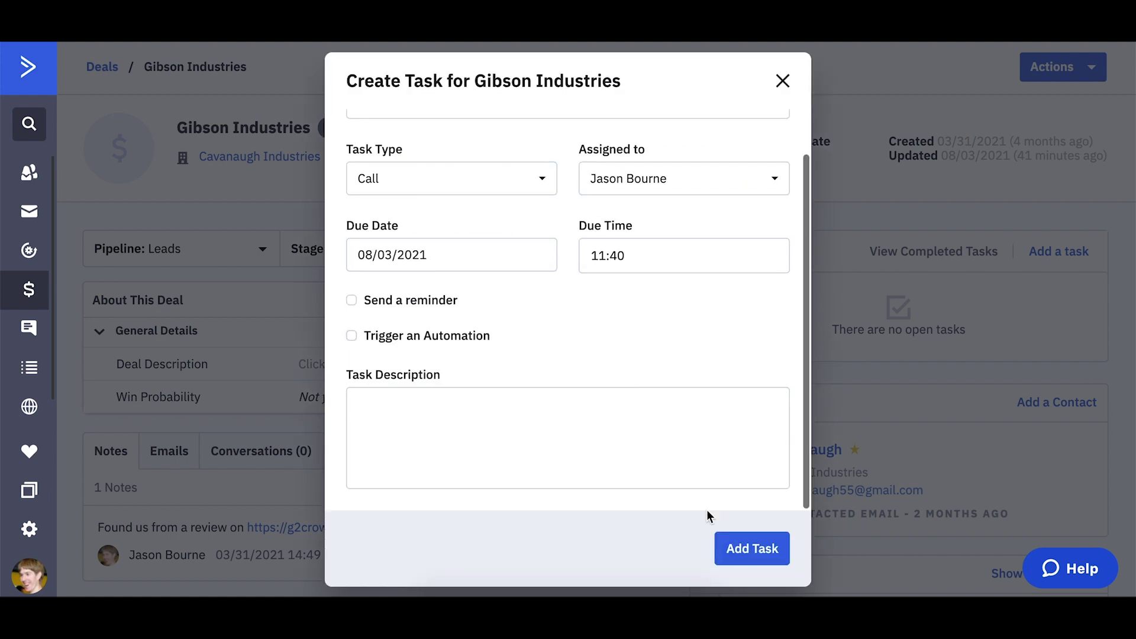
left_click(749, 545)
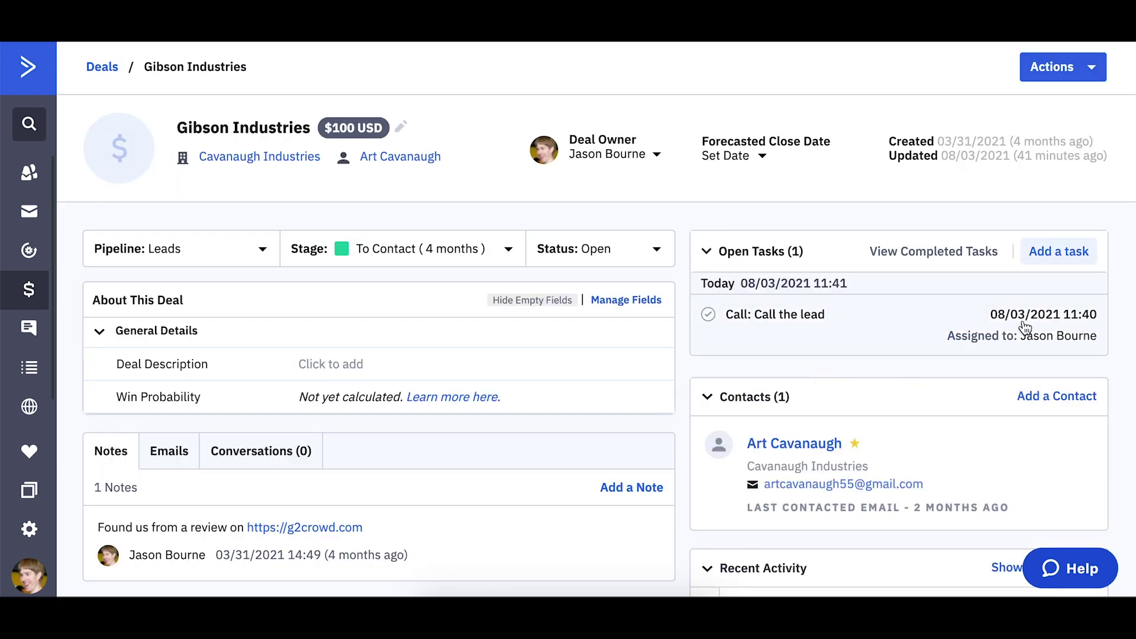
Step: Complete the "Call the lead" task with outcome Left Voicemail and the details "Called them, left voicemail."
left_click(708, 315)
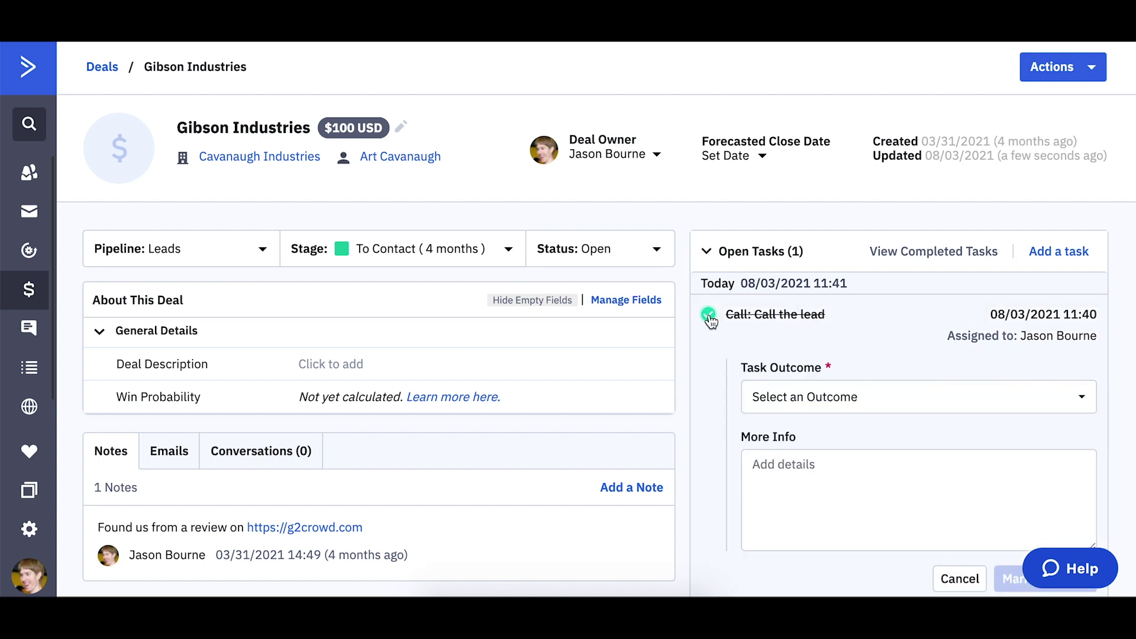
scroll(849, 399, "down", 2)
left_click(809, 289)
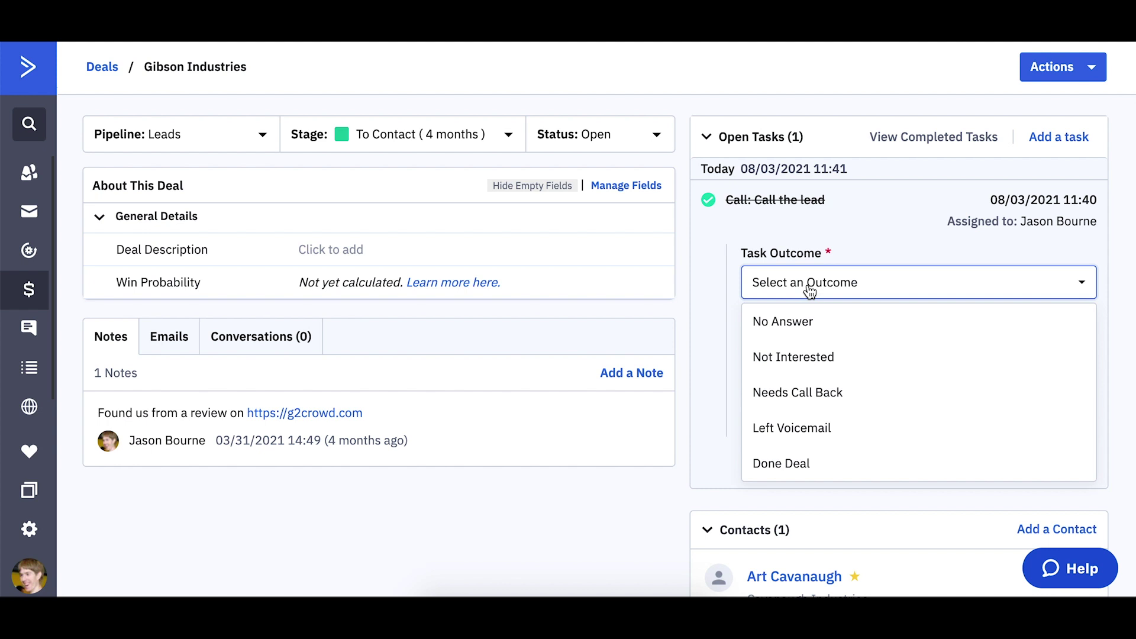
left_click(804, 428)
left_click(812, 378)
type("Called them, left voicemail.")
left_click(1071, 474)
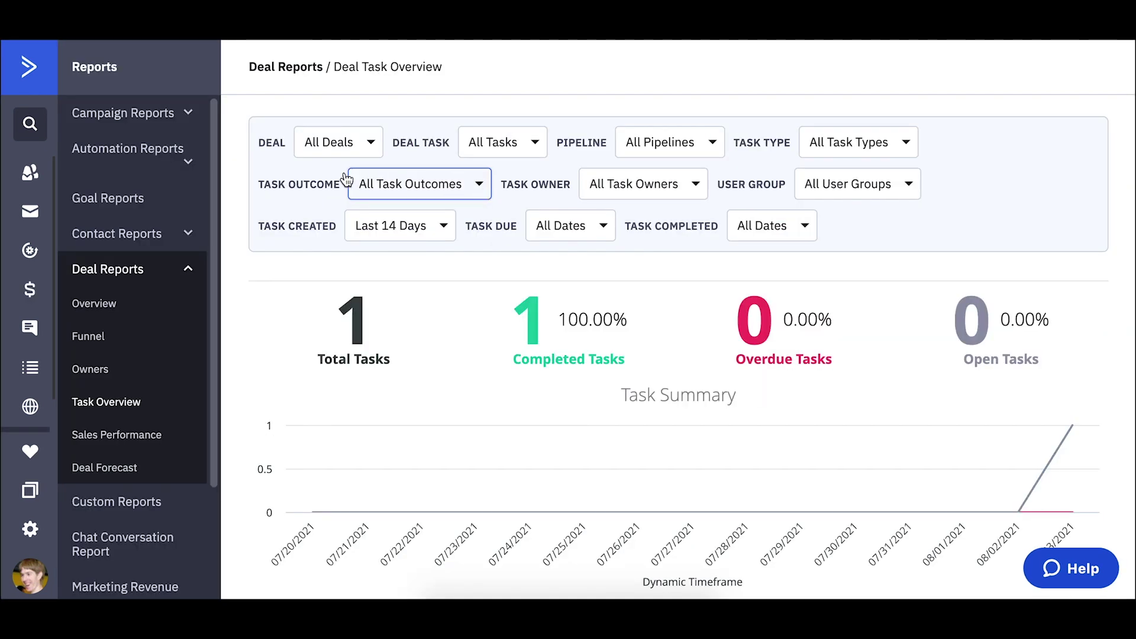
Step: Review the Deal Task Overview report's task outcome filter options and its task outcome and sentiment charts, including the breakdown by rep
left_click(407, 184)
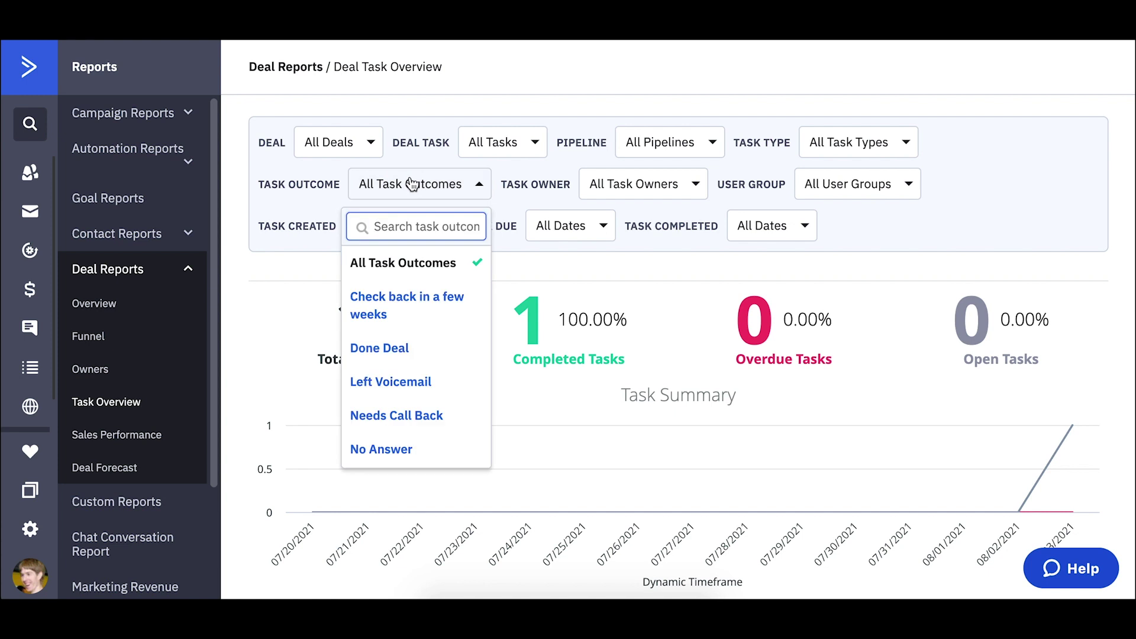
left_click(413, 184)
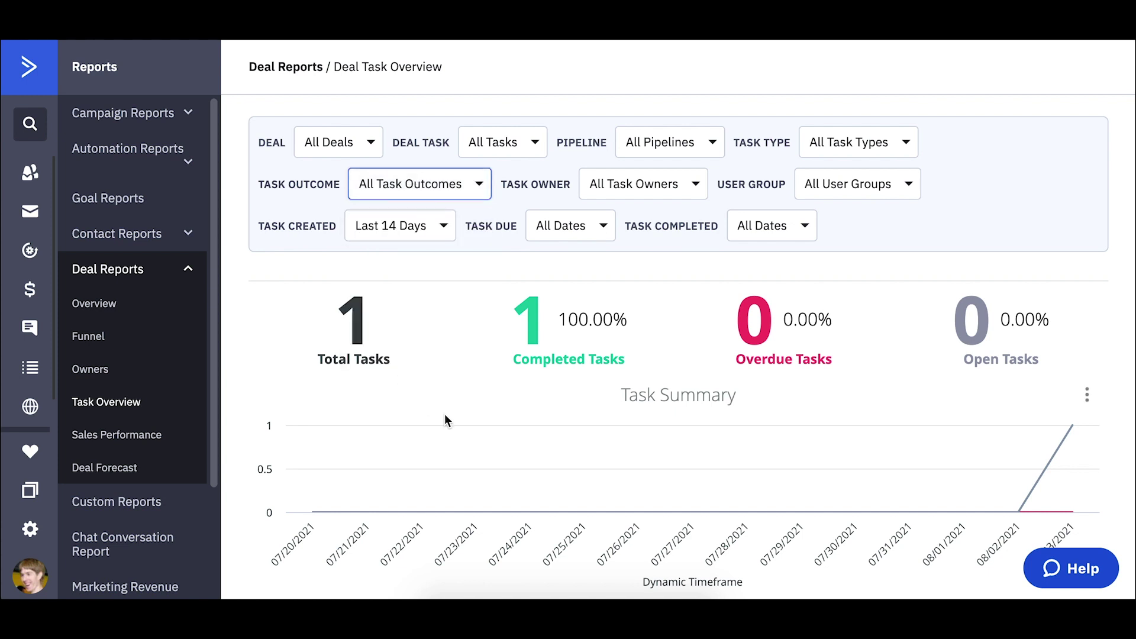
scroll(474, 349, "down", 5)
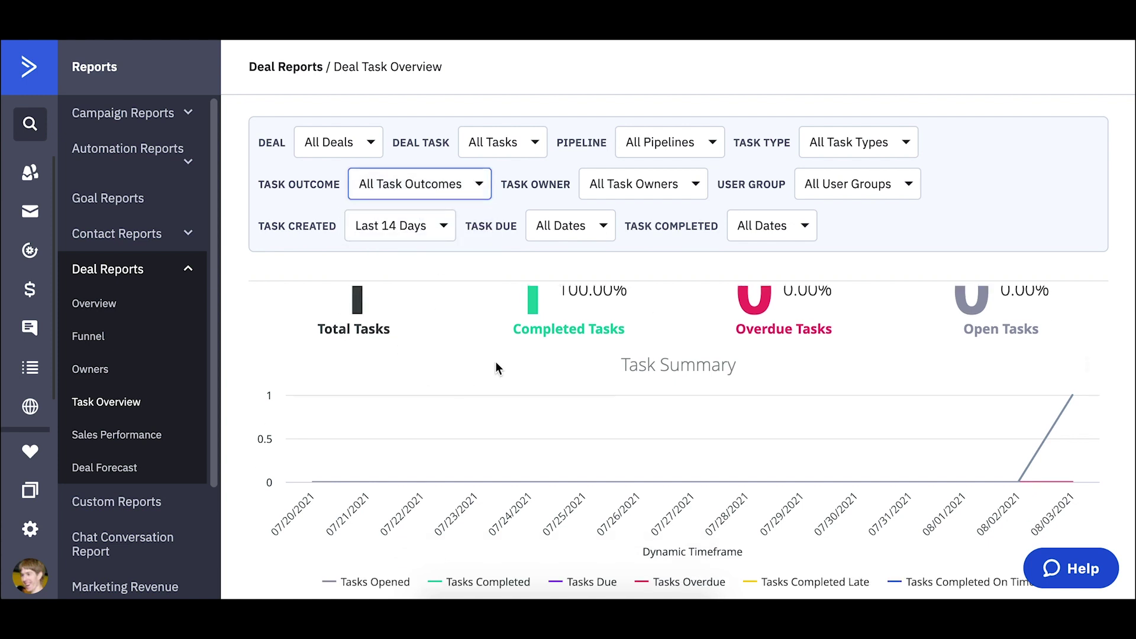
scroll(468, 470, "down", 2)
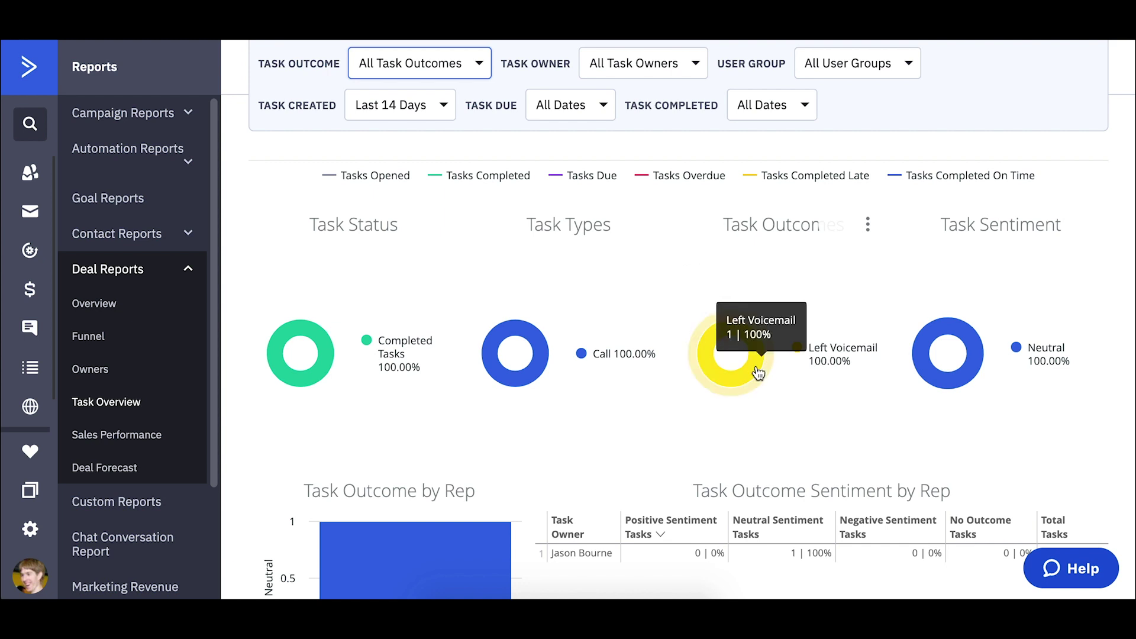
scroll(485, 420, "down", 4)
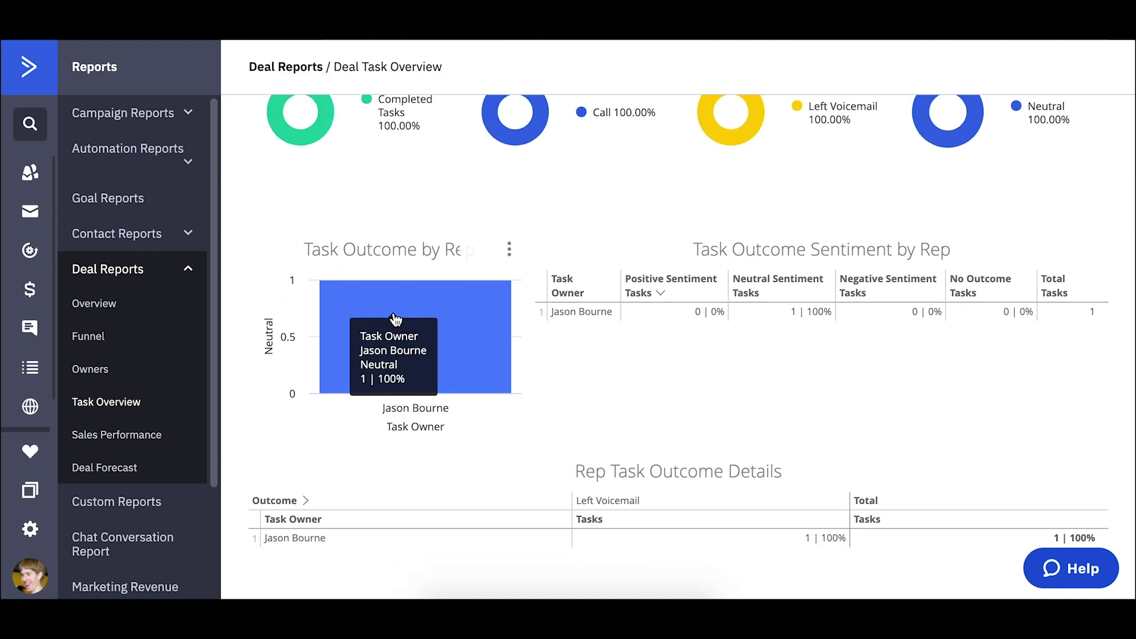